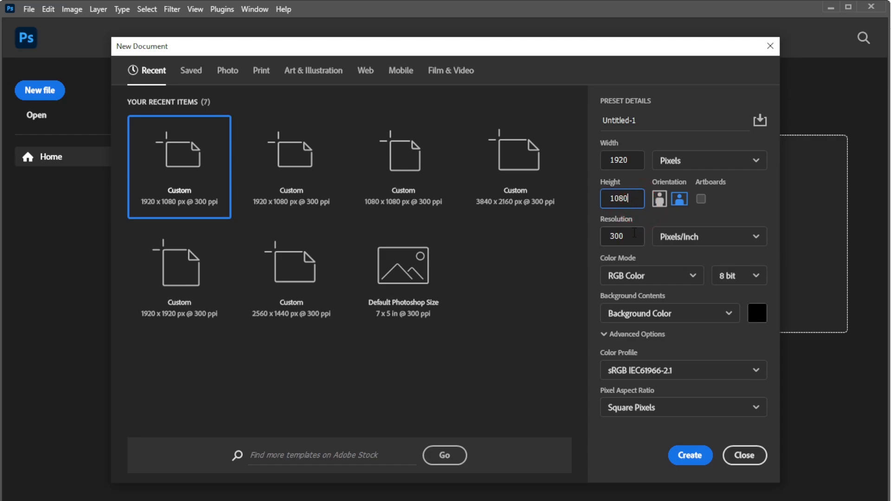
- Create a 1920 x 1080 px RGB document at 300 pixels/inch with a black background
{"action": "left_click", "coordinate": [634, 232]}
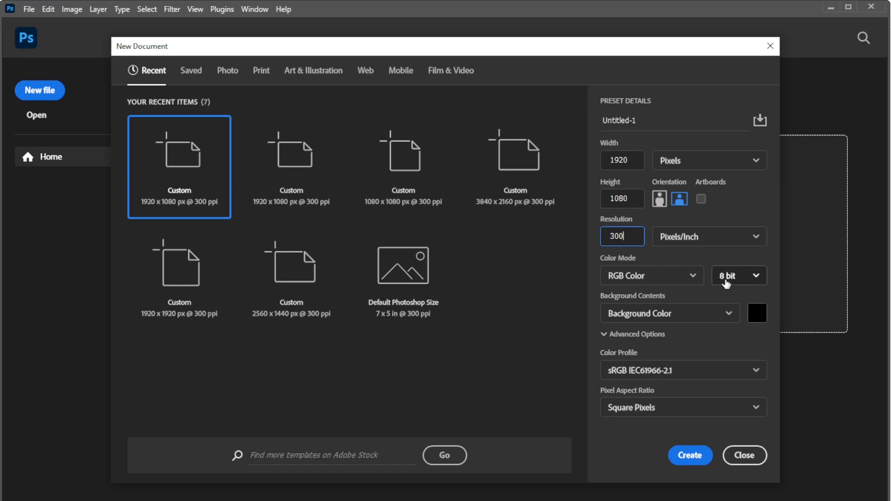
{"action": "left_click", "coordinate": [757, 313]}
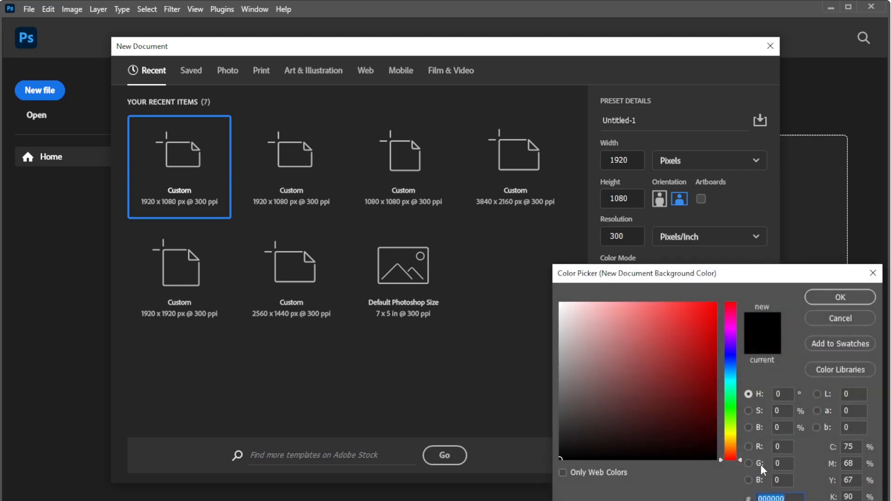
{"action": "left_click", "coordinate": [845, 299]}
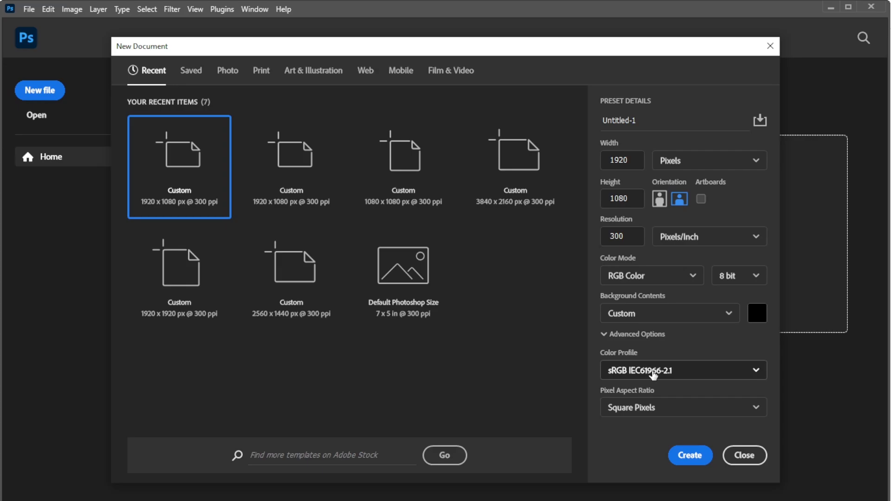
{"action": "left_click", "coordinate": [691, 457]}
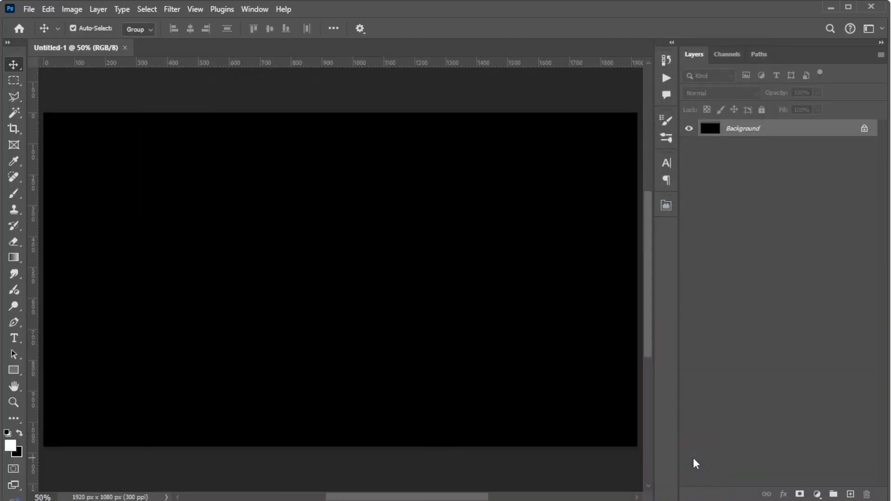
- Add a new layer and enter the black text "Chrome" in Old London Regular at 170 pt
{"action": "left_click", "coordinate": [850, 494]}
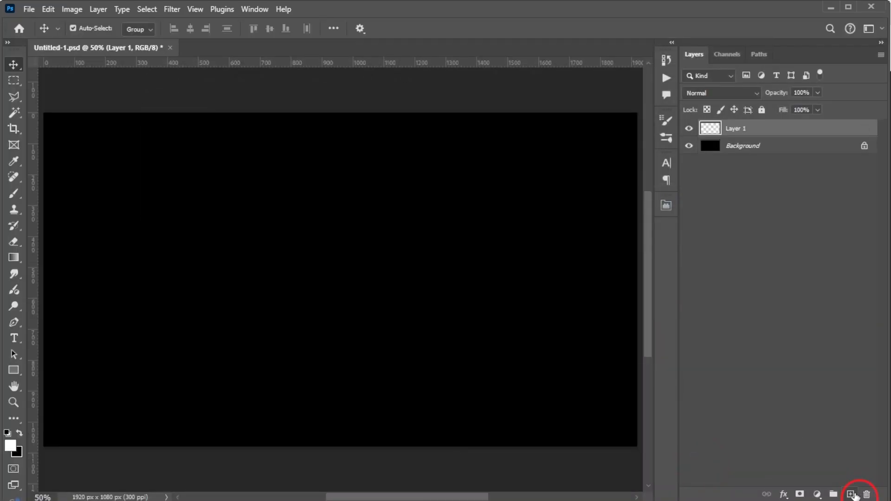
{"action": "left_click", "coordinate": [14, 338]}
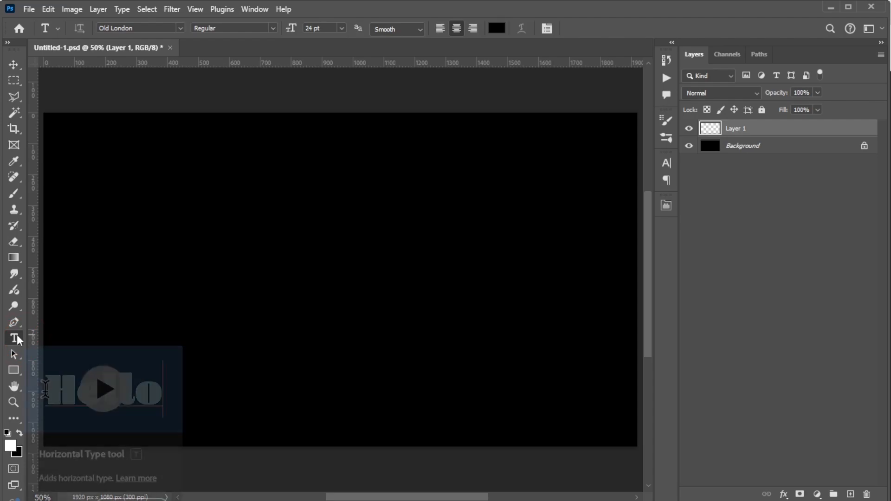
{"action": "left_click", "coordinate": [180, 29]}
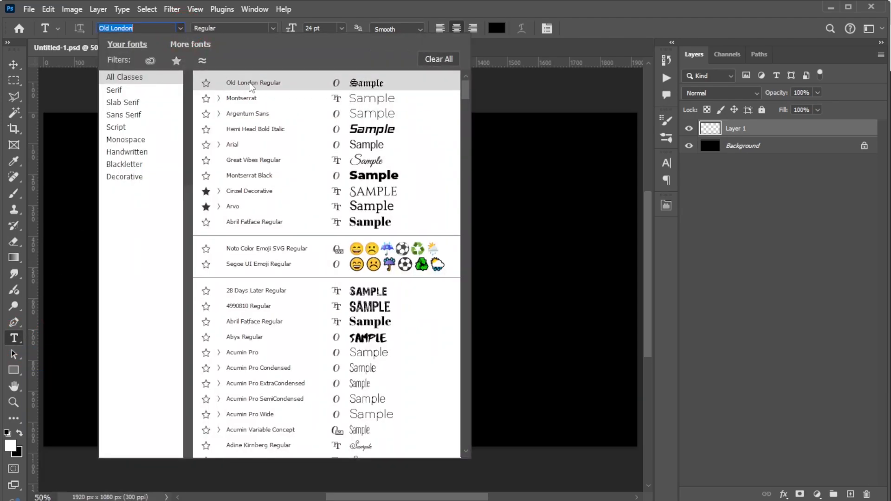
{"action": "left_click", "coordinate": [206, 82]}
{"action": "left_click", "coordinate": [334, 4]}
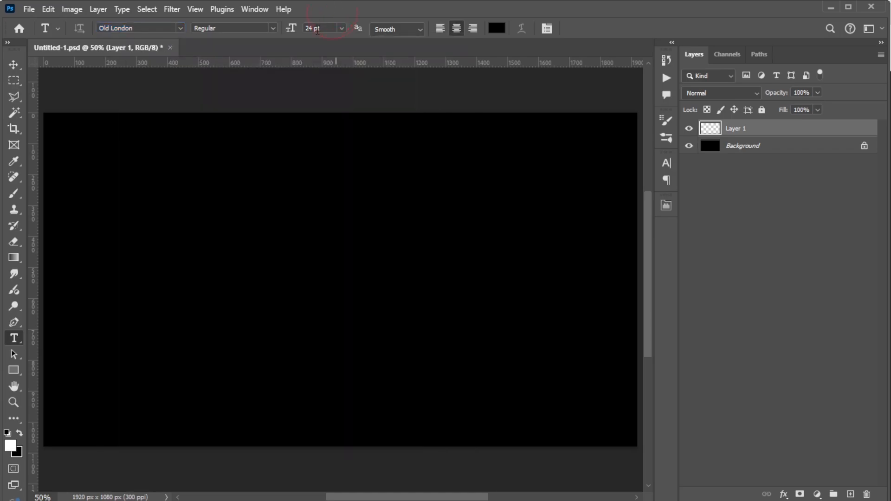
{"action": "type", "text": "170"}
{"action": "left_click", "coordinate": [229, 288]}
{"action": "type", "text": "Chrome"}
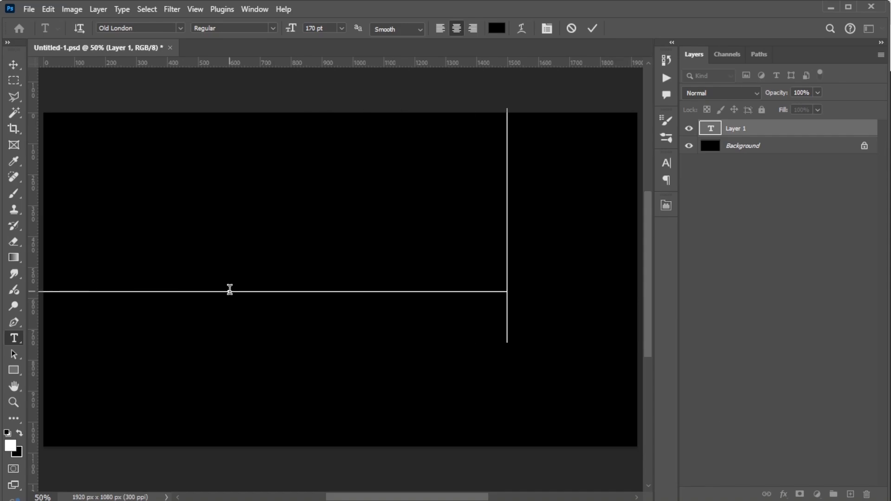
{"action": "double_click", "coordinate": [303, 213]}
{"action": "left_click", "coordinate": [590, 29]}
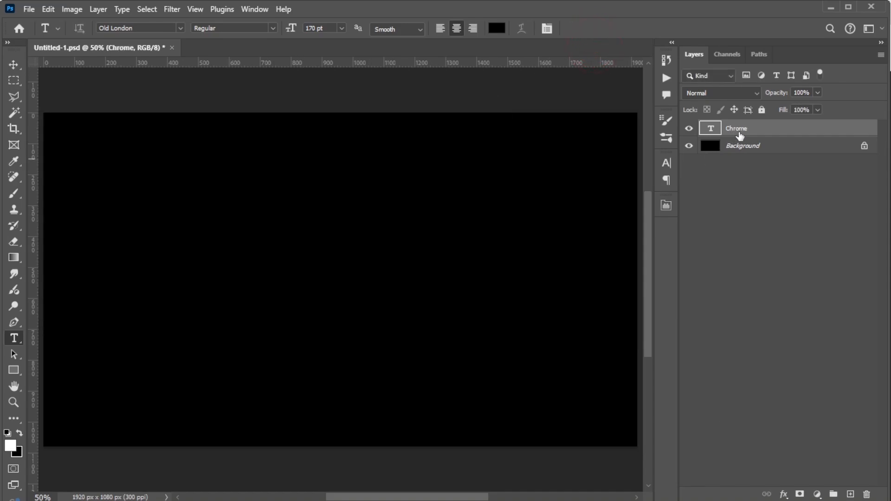
- Centre the Chrome text horizontally and vertically on the canvas and convert its layer to a smart object
{"action": "key", "text": "ctrl+a"}
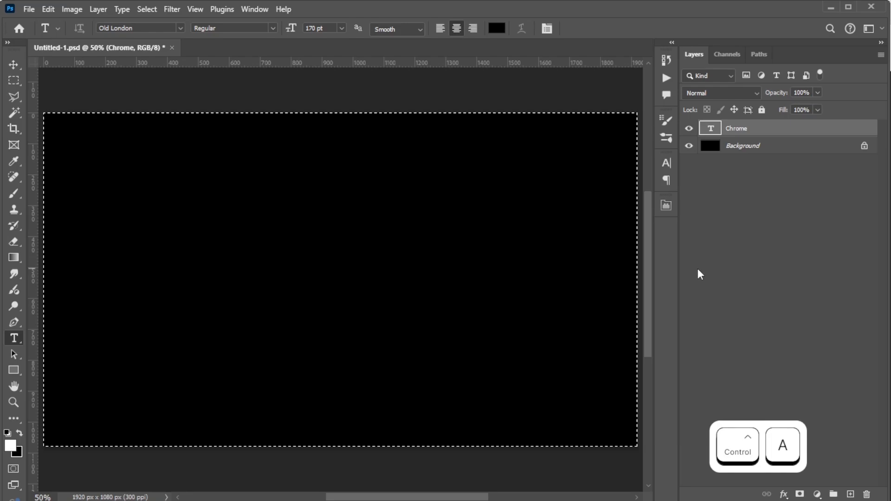
{"action": "left_click", "coordinate": [13, 64]}
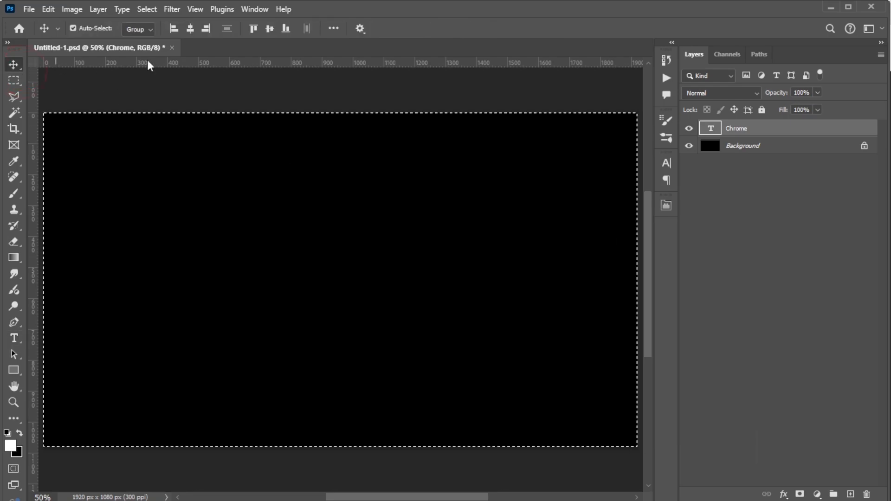
{"action": "left_click", "coordinate": [192, 31]}
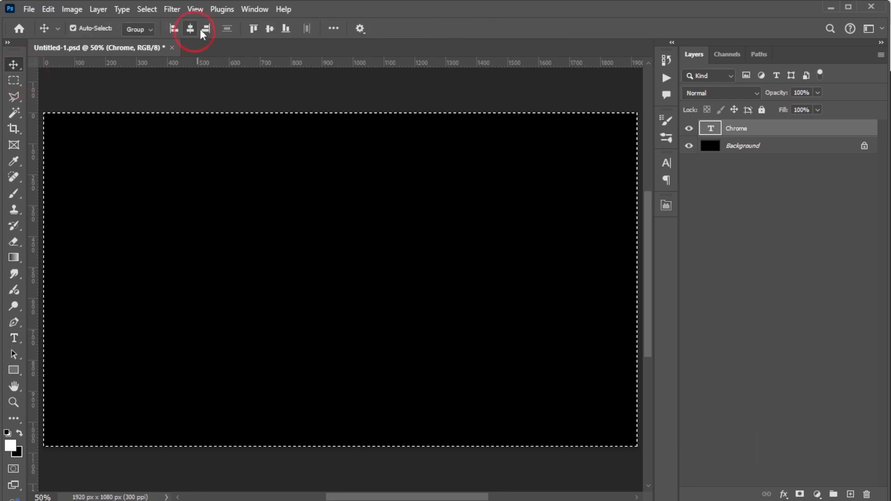
{"action": "left_click", "coordinate": [269, 33]}
{"action": "key", "text": "ctrl+d"}
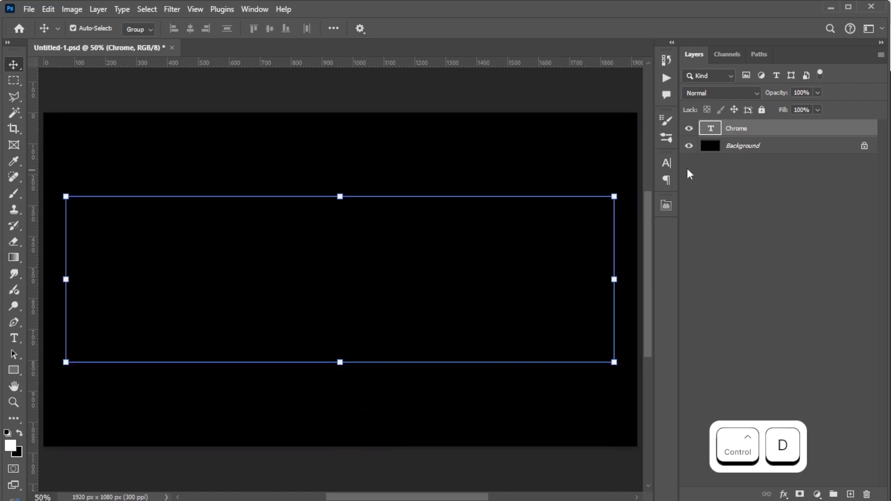
{"action": "right_click", "coordinate": [733, 132]}
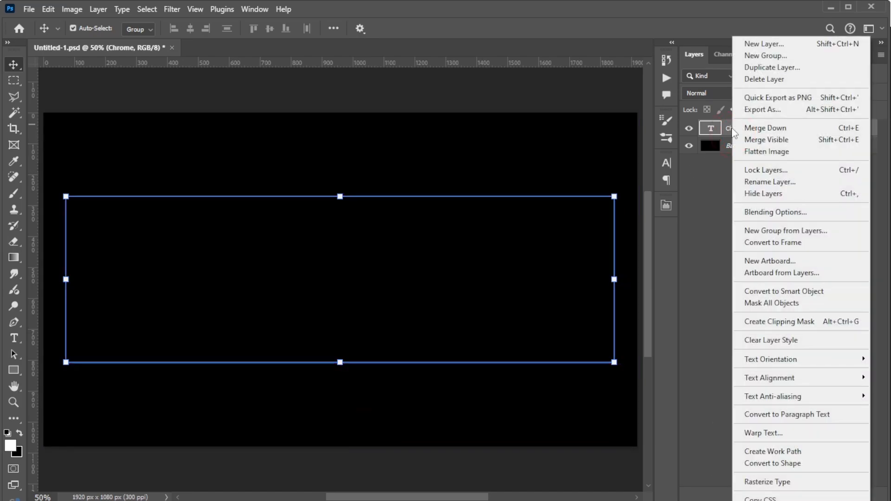
{"action": "left_click", "coordinate": [768, 294]}
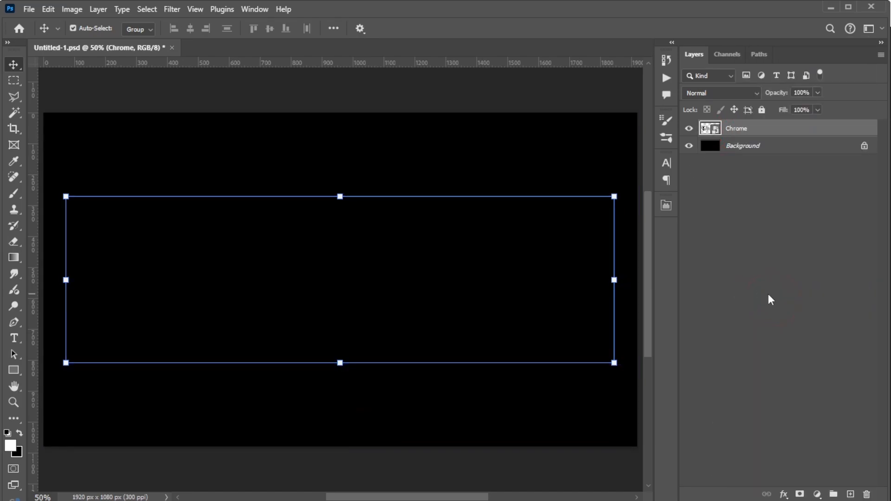
- Add a Gradient Overlay to the Chrome layer and set the gradient's first colour stop to #86878b
{"action": "left_click", "coordinate": [784, 495]}
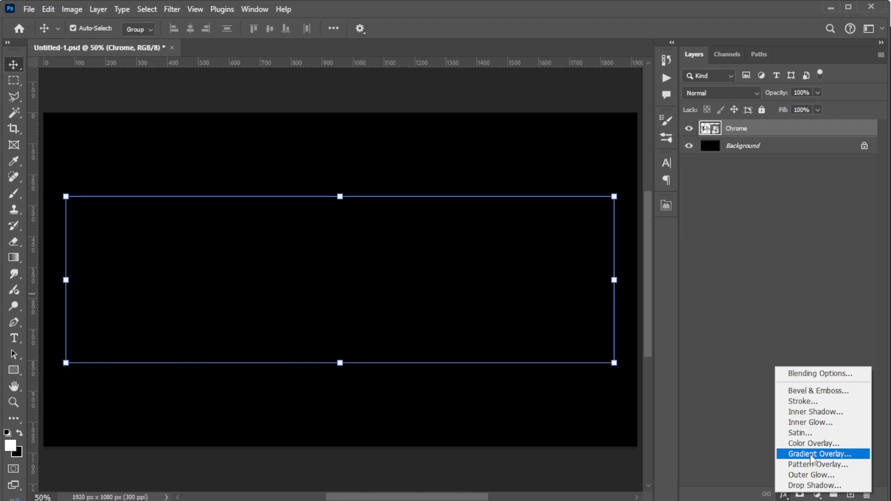
{"action": "left_click", "coordinate": [812, 454]}
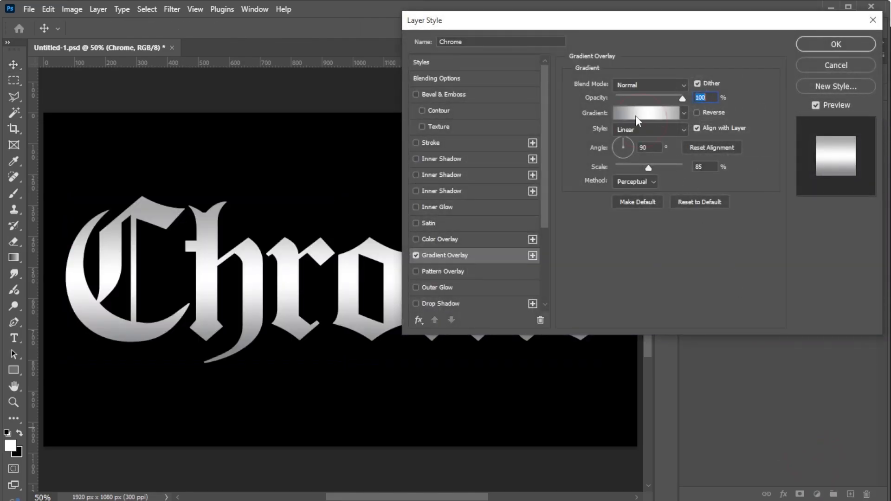
{"action": "left_click", "coordinate": [636, 115]}
{"action": "left_click", "coordinate": [385, 447]}
{"action": "left_click", "coordinate": [439, 498]}
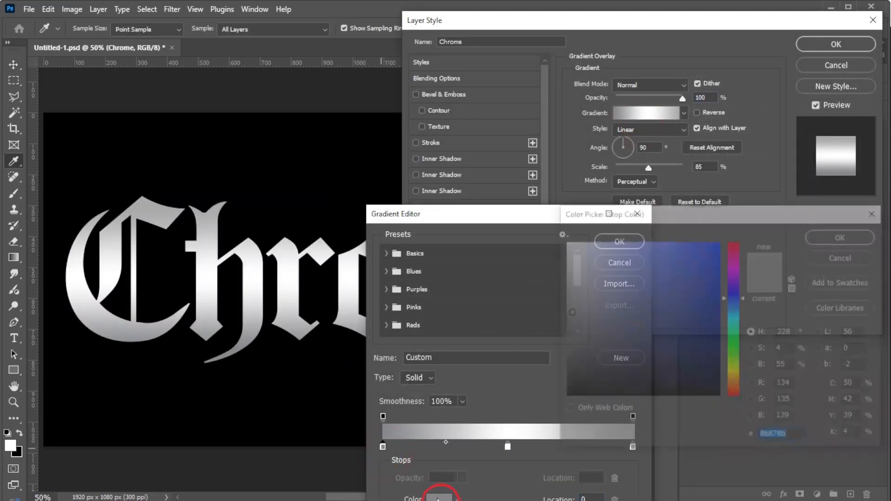
{"action": "left_click", "coordinate": [742, 444]}
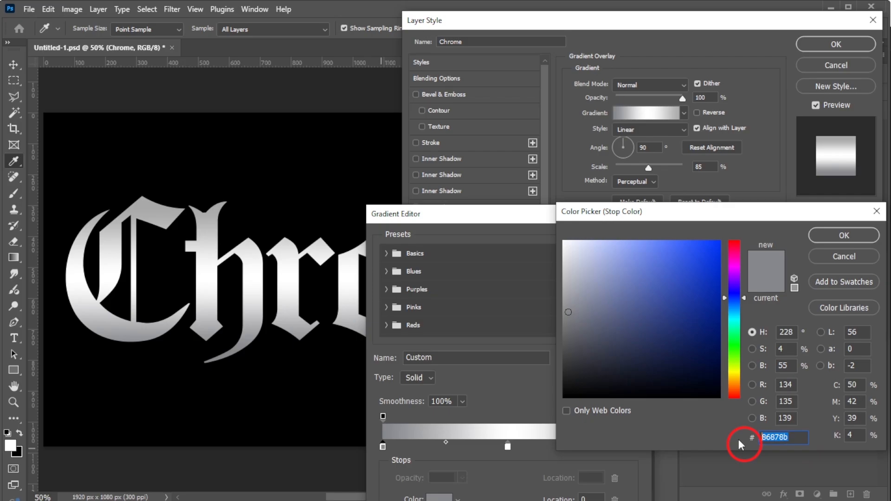
{"action": "left_click", "coordinate": [843, 235]}
- Set the gradient's middle stop to white at 50% and its end stop to #a9a9a9, and accept the gradient
{"action": "left_click", "coordinate": [507, 447]}
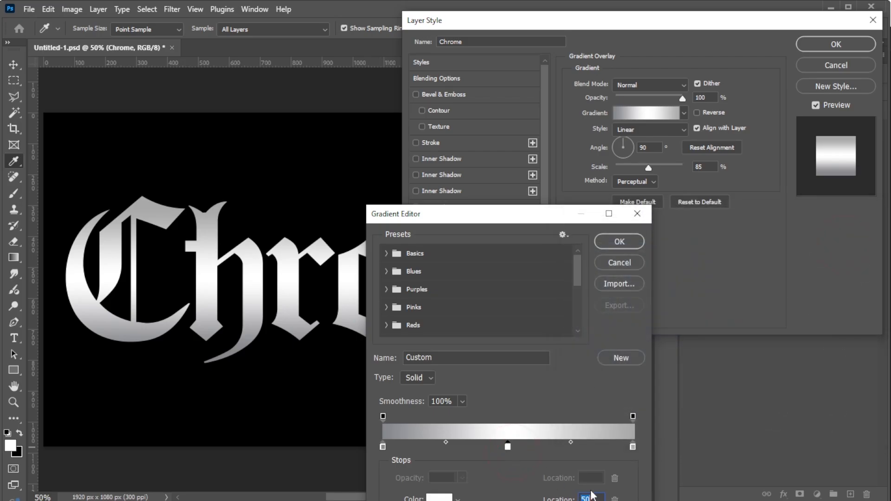
{"action": "left_click", "coordinate": [445, 498]}
{"action": "left_click", "coordinate": [843, 235]}
{"action": "left_click", "coordinate": [632, 447]}
{"action": "left_click", "coordinate": [440, 497]}
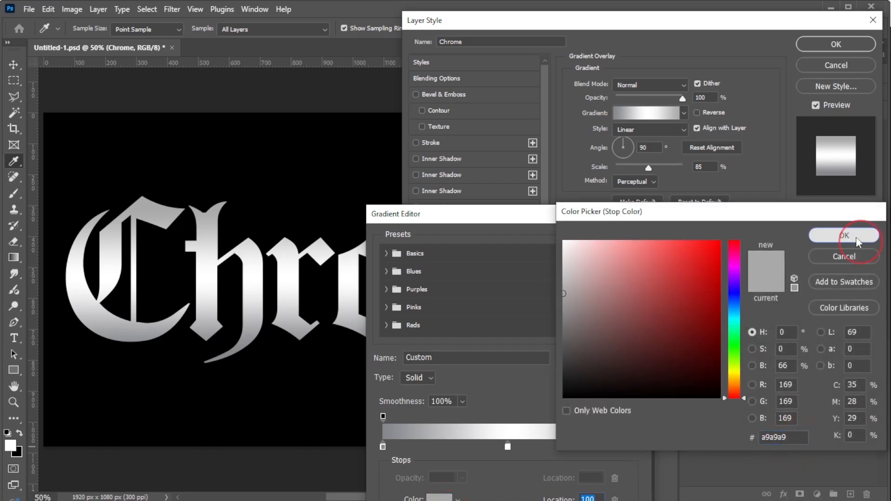
{"action": "left_click", "coordinate": [833, 236]}
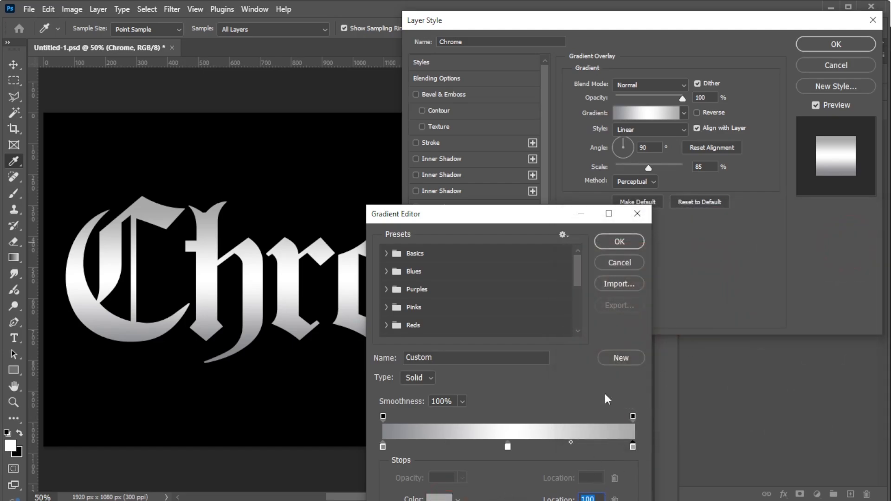
{"action": "left_click", "coordinate": [612, 241]}
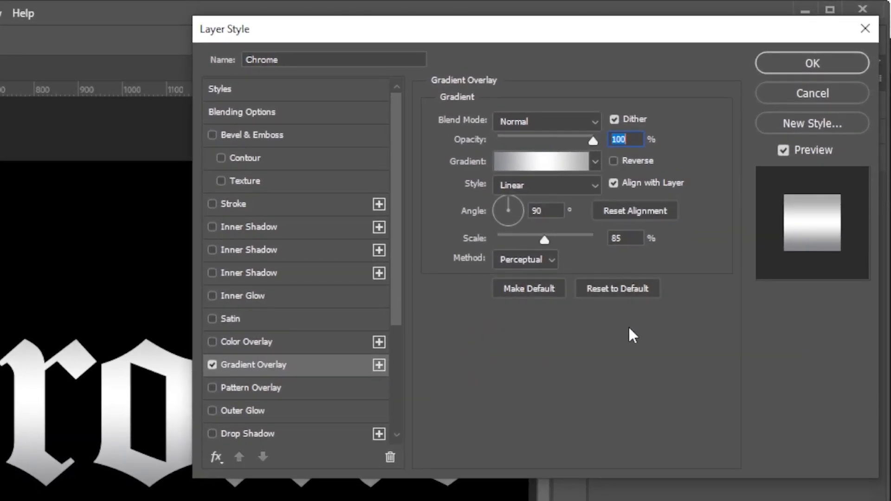
- Reduce the Chrome layer's fill opacity to 0% in the blending options and apply the layer style
{"action": "left_click", "coordinate": [246, 111]}
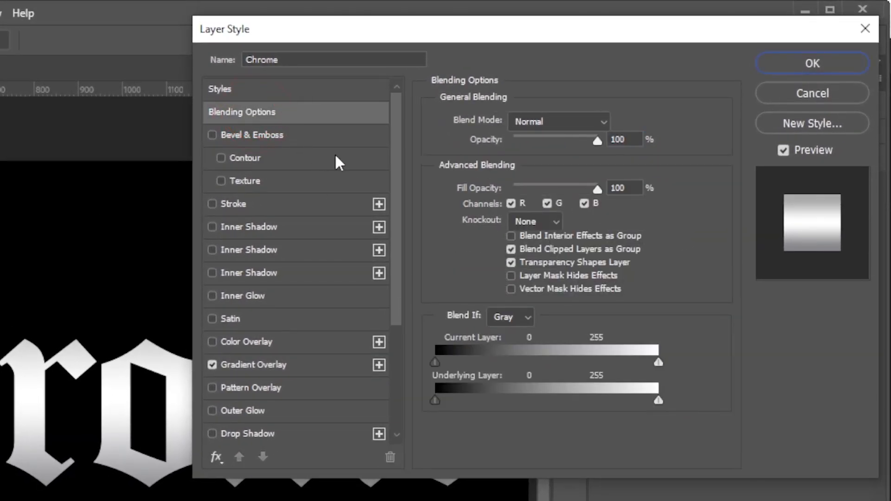
{"action": "left_click_drag", "start_coordinate": [597, 189], "coordinate": [469, 200]}
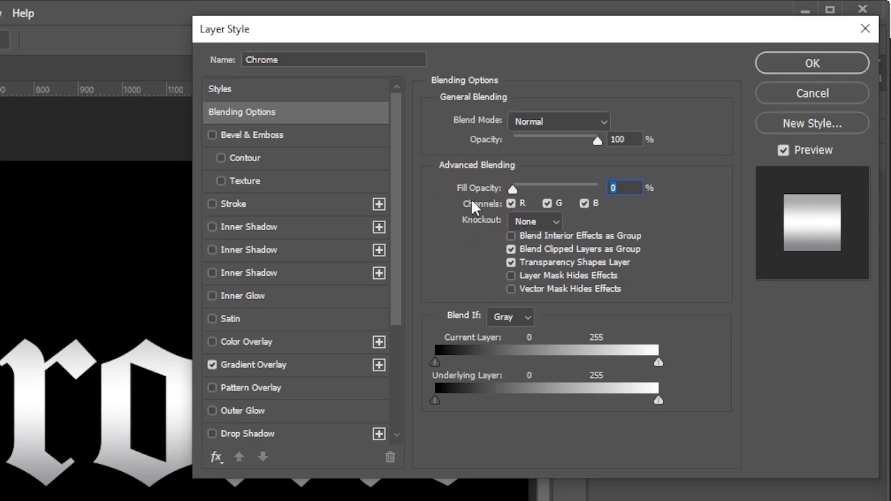
{"action": "left_click", "coordinate": [813, 63]}
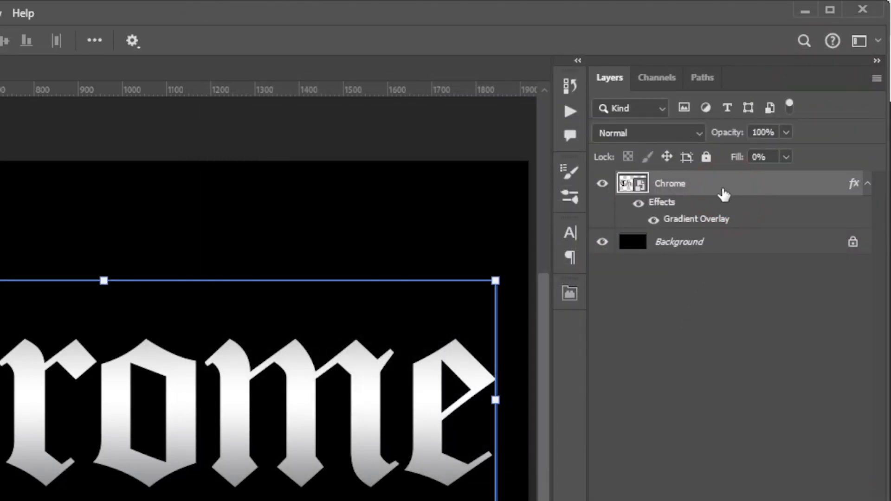
- Duplicate the Chrome layer and rename the original layer as Chrome Gradient
{"action": "key", "text": "ctrl+j"}
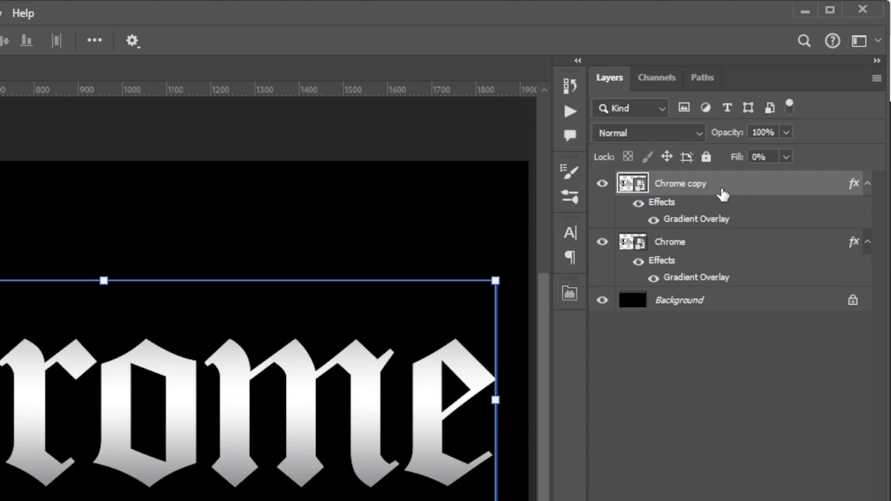
{"action": "double_click", "coordinate": [672, 241]}
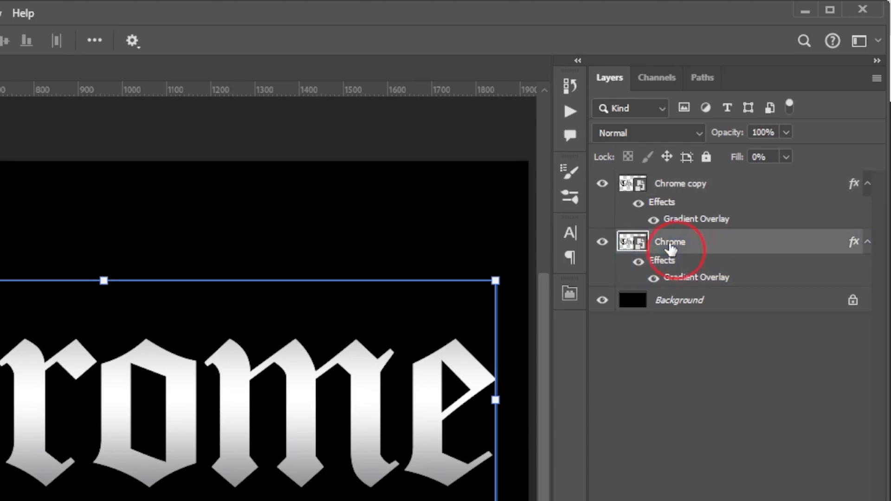
{"action": "key", "text": "Right"}
{"action": "type", "text": "Gradient"}
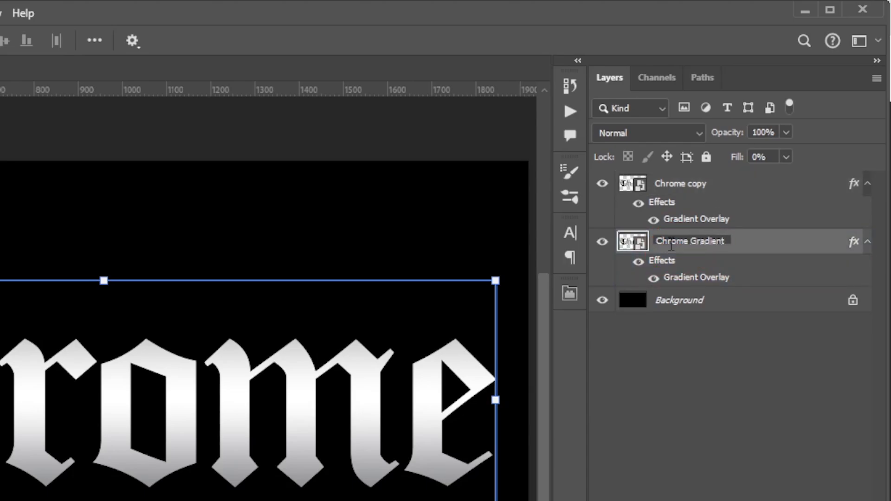
{"action": "key", "text": "Return"}
- Remove the effects from the Chrome copy layer and rename it as Bottom White
{"action": "left_click", "coordinate": [672, 220]}
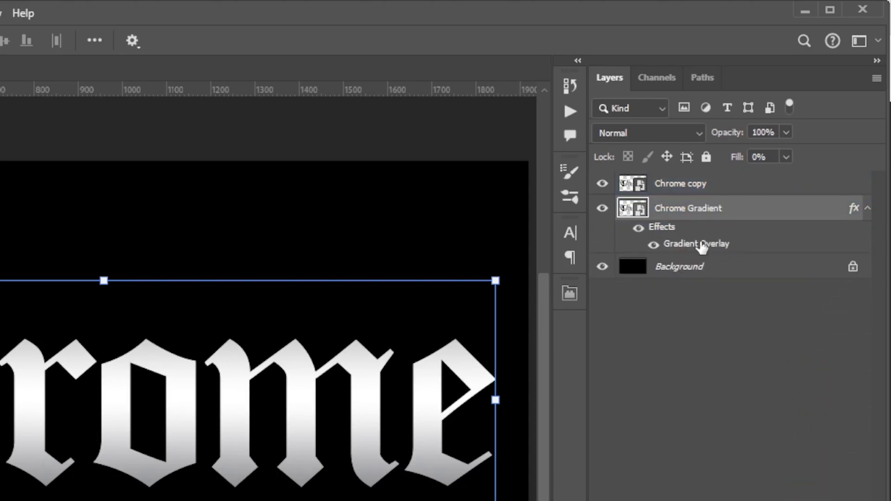
{"action": "left_click", "coordinate": [673, 185]}
{"action": "double_click", "coordinate": [673, 185]}
{"action": "type", "text": "Bottom White"}
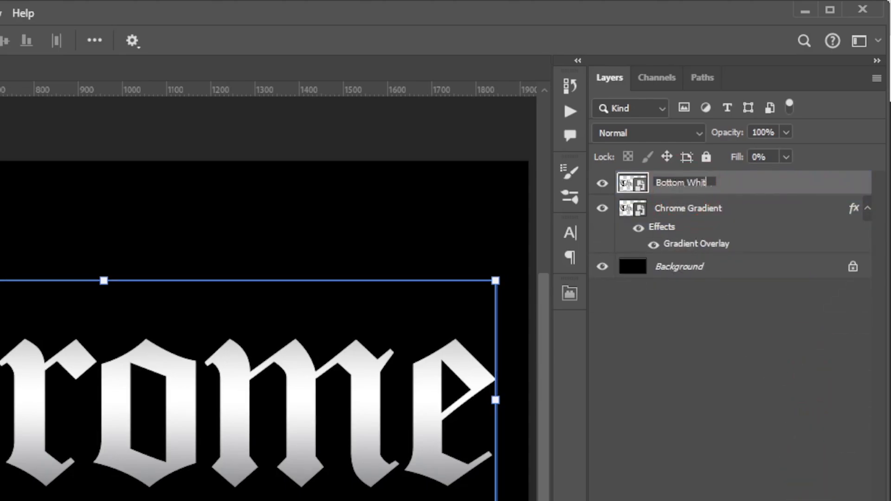
{"action": "key", "text": "Return"}
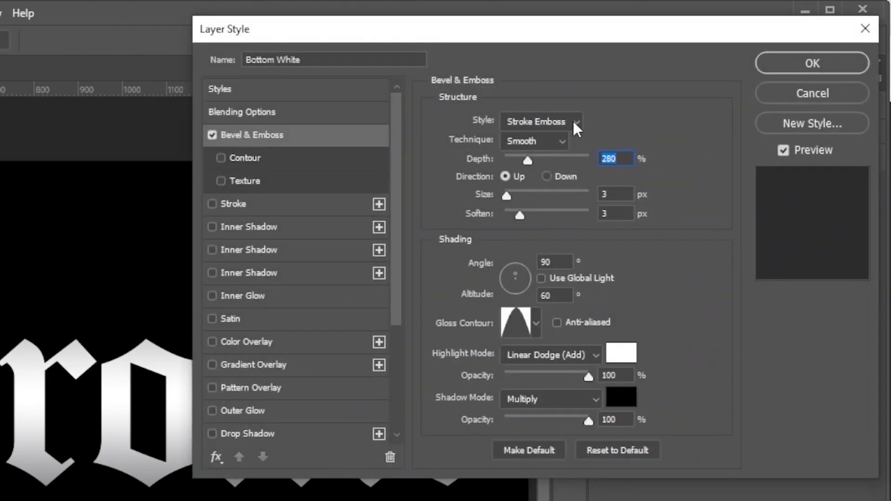
- Set the Bottom White bevel to Inner Bevel with 200% depth, Up direction, 35 px size and 15 px soften
{"action": "left_click", "coordinate": [574, 122]}
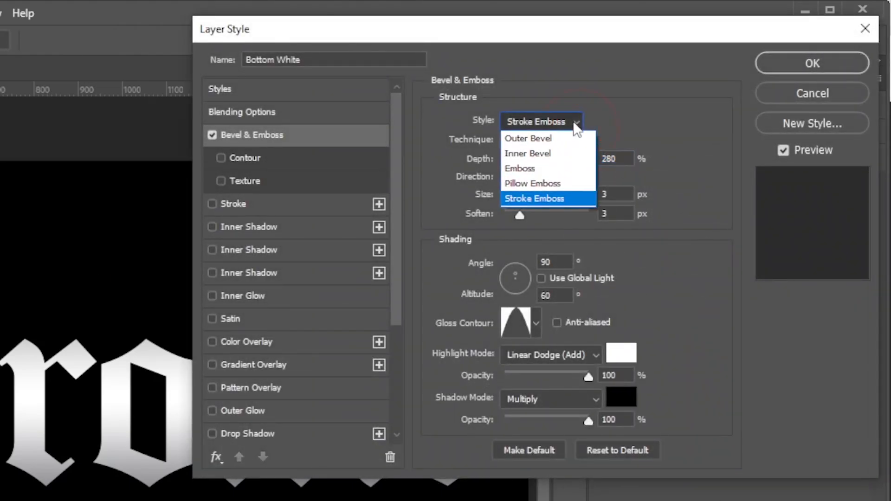
{"action": "left_click", "coordinate": [564, 150]}
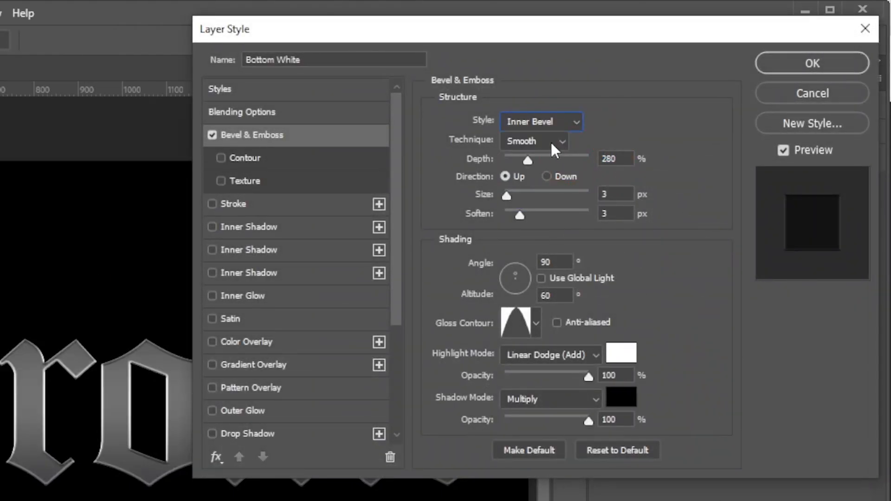
{"action": "double_click", "coordinate": [609, 158]}
{"action": "type", "text": "200"}
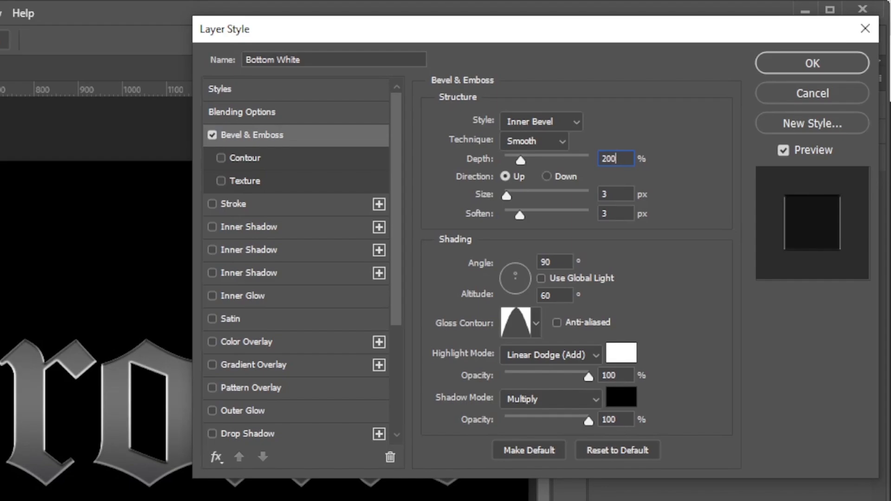
{"action": "left_click", "coordinate": [506, 176]}
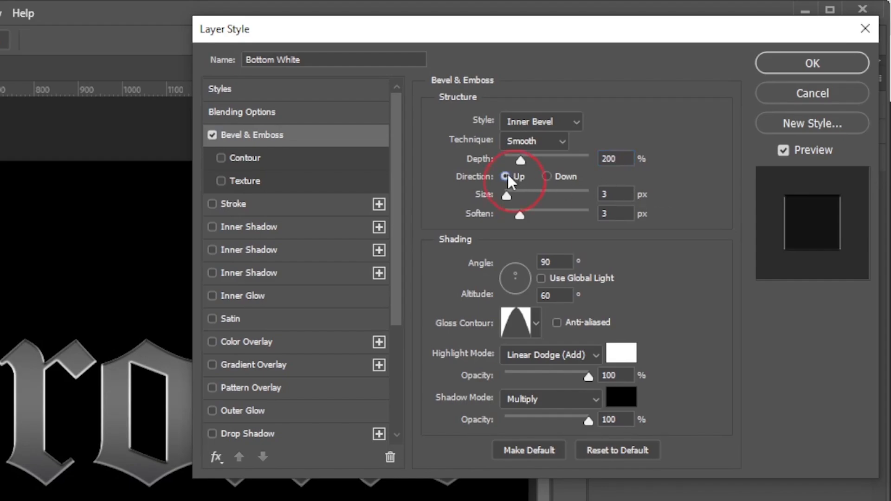
{"action": "double_click", "coordinate": [615, 194]}
{"action": "type", "text": "35"}
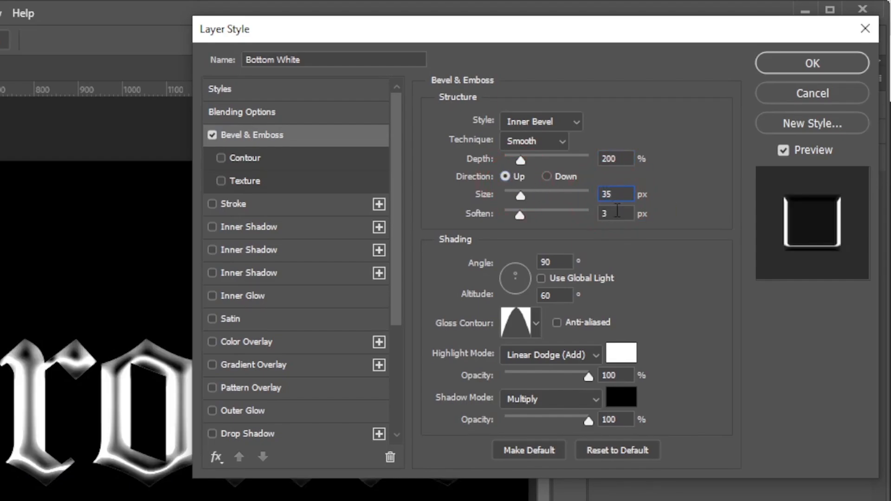
{"action": "double_click", "coordinate": [617, 213]}
{"action": "type", "text": "15"}
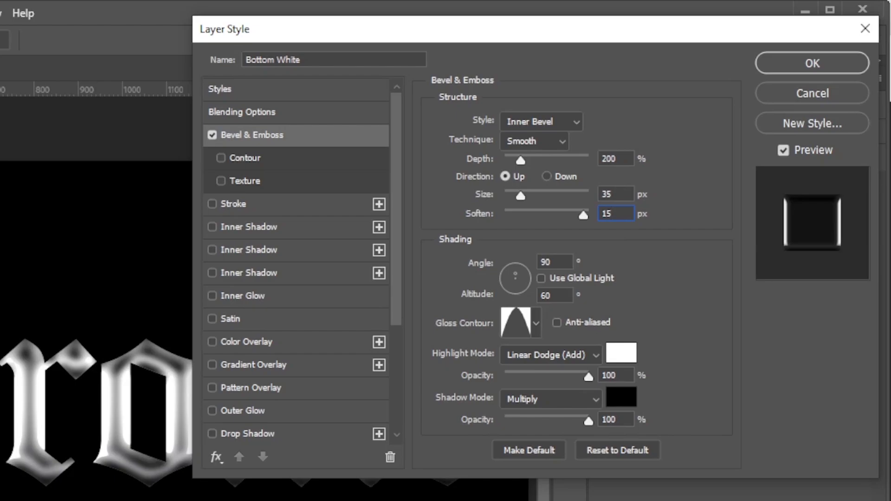
- Set the Bottom White bevel's shading altitude to 10° and choose the linear gloss contour
{"action": "double_click", "coordinate": [572, 262]}
{"action": "key", "text": "Tab"}
{"action": "type", "text": "10"}
{"action": "left_click", "coordinate": [536, 322]}
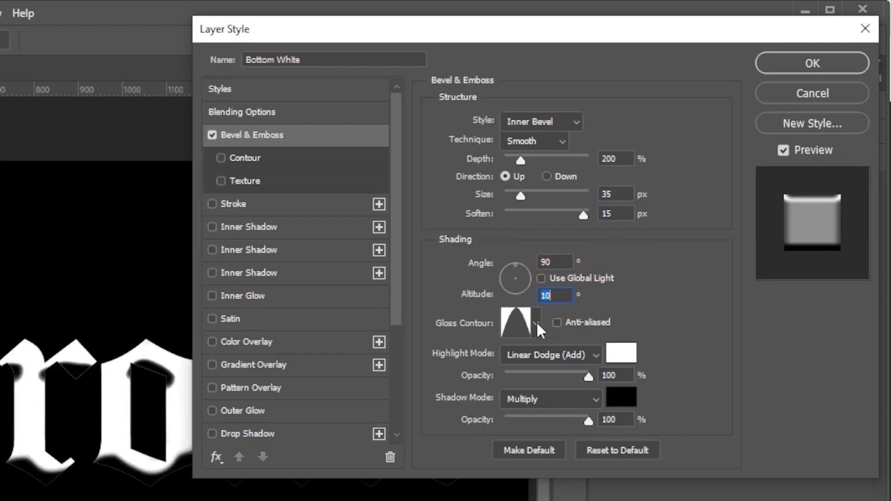
{"action": "left_click", "coordinate": [428, 364]}
{"action": "left_click", "coordinate": [670, 347]}
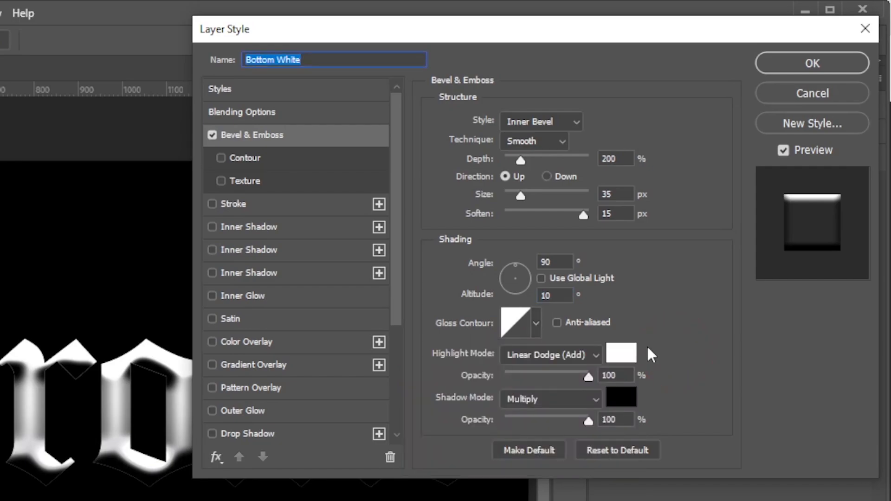
- Set the bevel's highlight mode to Screen at 55% opacity and its shadow opacity to 20%
{"action": "left_click", "coordinate": [572, 354]}
{"action": "left_click", "coordinate": [551, 431]}
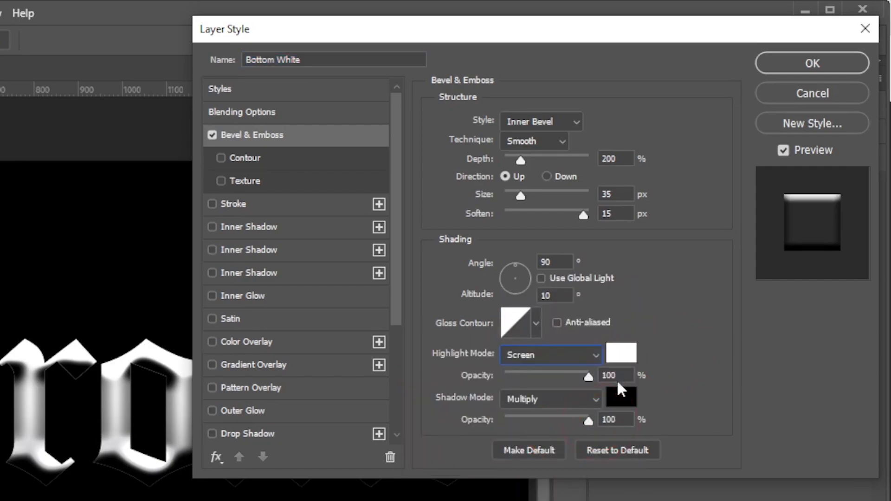
{"action": "type", "text": "55"}
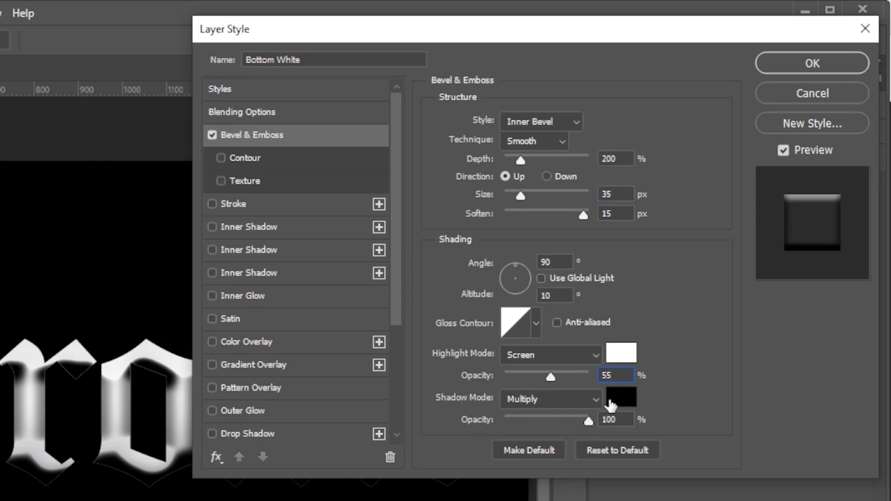
{"action": "double_click", "coordinate": [615, 415]}
{"action": "type", "text": "20"}
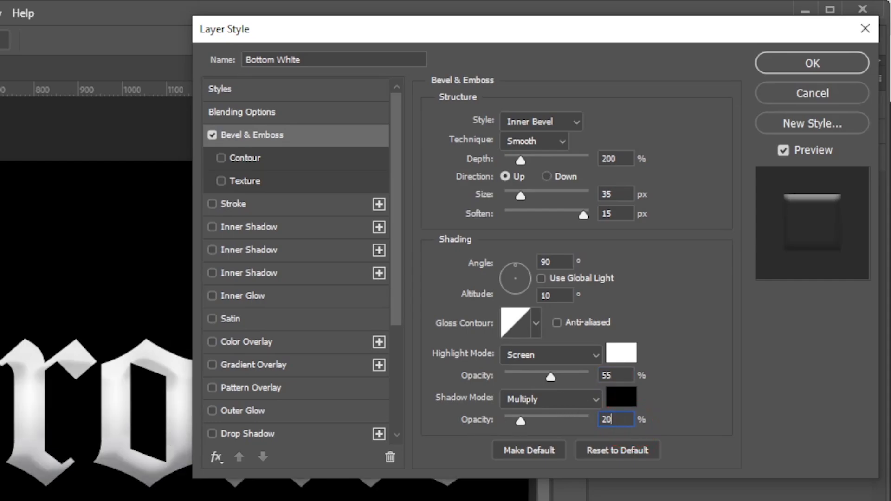
- Enable the bevel's Contour option with a linear contour at 100% range and apply the layer style
{"action": "left_click", "coordinate": [298, 163]}
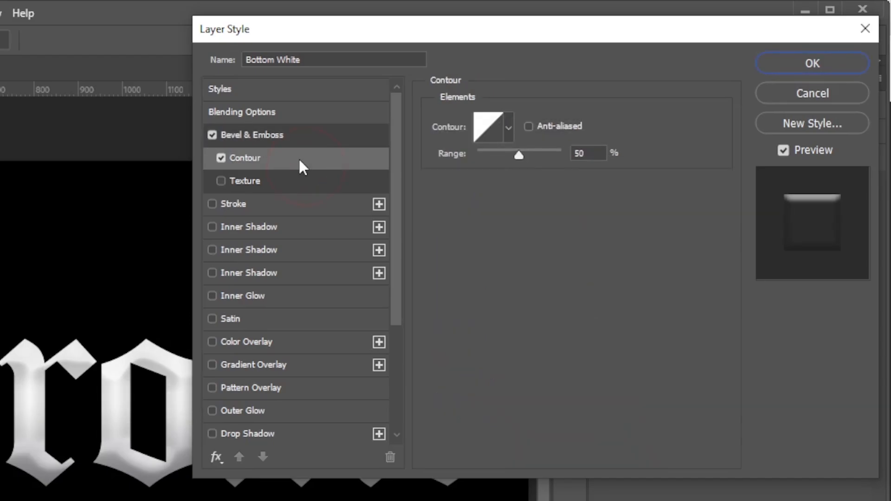
{"action": "left_click", "coordinate": [508, 129]}
{"action": "left_click", "coordinate": [663, 211]}
{"action": "left_click_drag", "start_coordinate": [595, 154], "coordinate": [568, 154]}
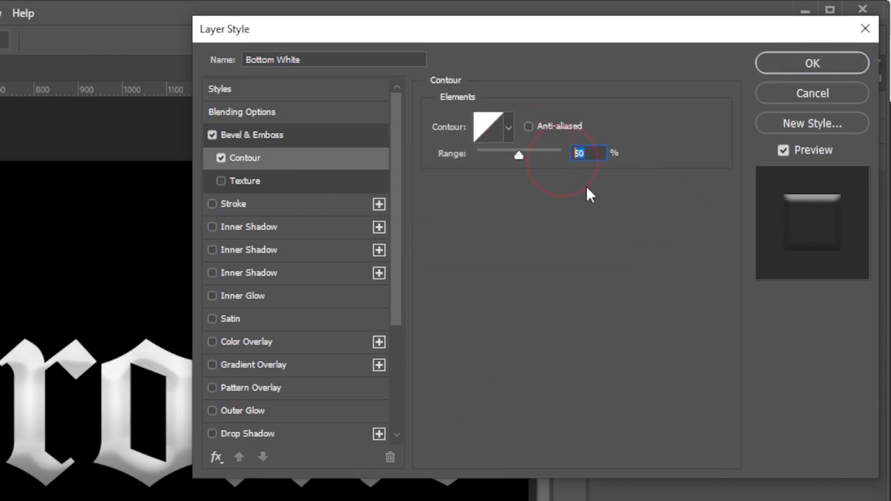
{"action": "type", "text": "100"}
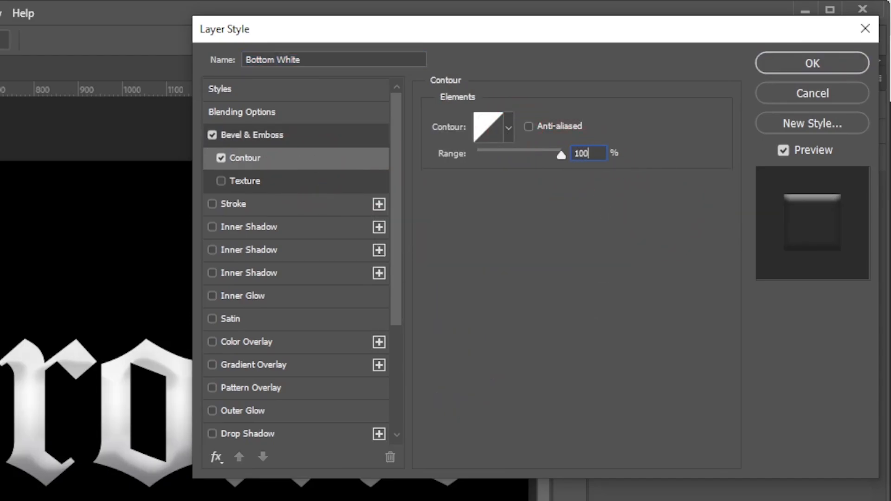
{"action": "left_click", "coordinate": [833, 71]}
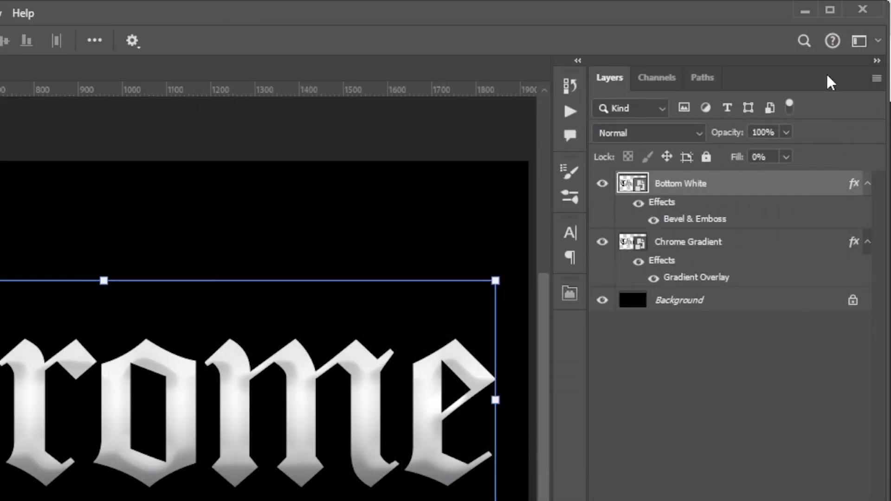
- Collapse the layers' effect lists, duplicate the Bottom White layer and rename the copy as Magenta
{"action": "left_click", "coordinate": [868, 241]}
{"action": "left_click", "coordinate": [867, 184]}
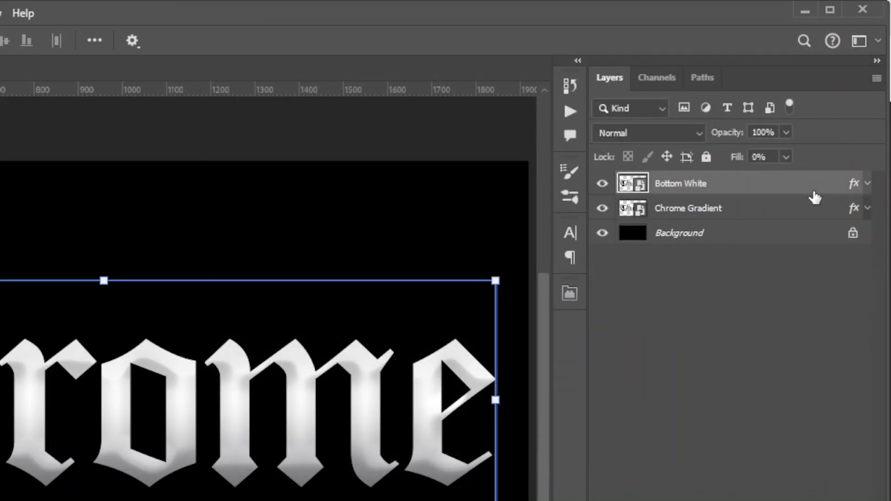
{"action": "key", "text": "ctrl+j"}
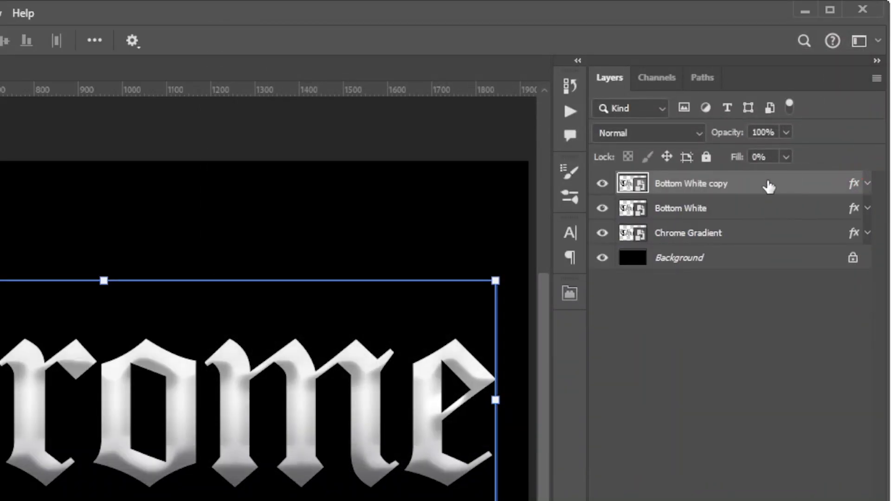
{"action": "double_click", "coordinate": [711, 188]}
{"action": "type", "text": "Mac"}
{"action": "type", "text": "genta"}
{"action": "key", "text": "Return"}
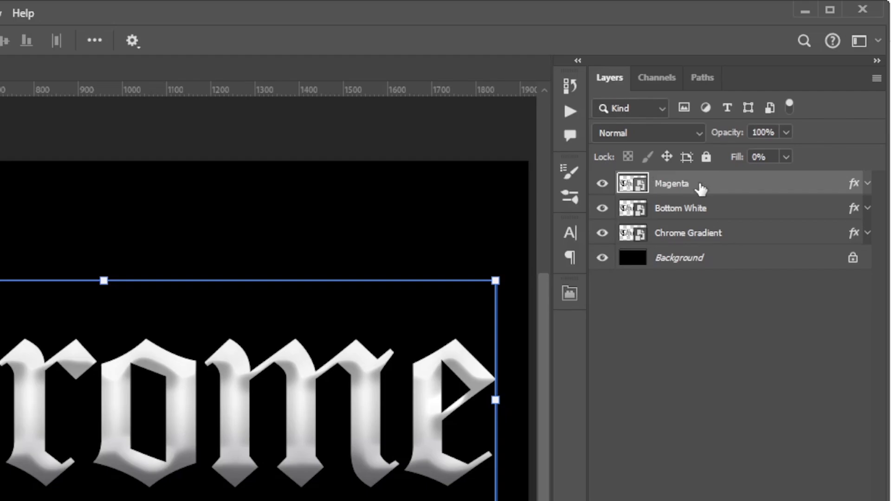
- Edit the Magenta layer's Bevel & Emboss, setting the depth to 170% and the size to 60 px
{"action": "left_click", "coordinate": [867, 184]}
{"action": "left_click", "coordinate": [724, 225]}
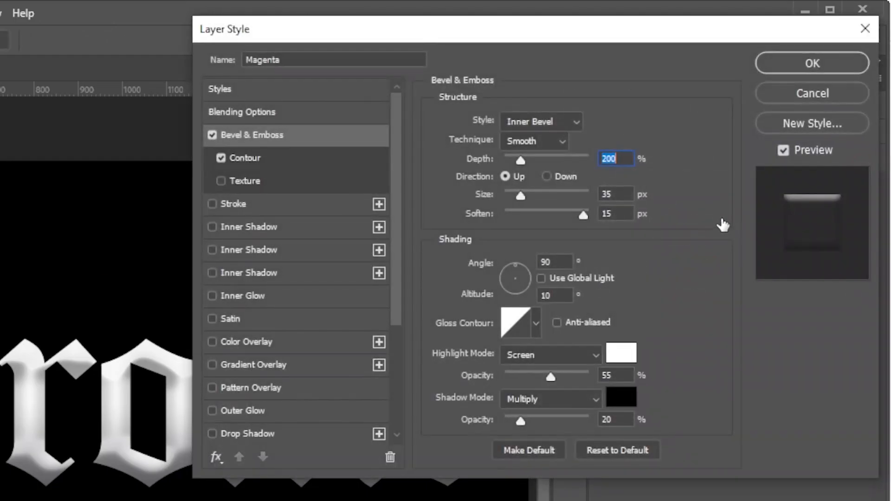
{"action": "type", "text": "170"}
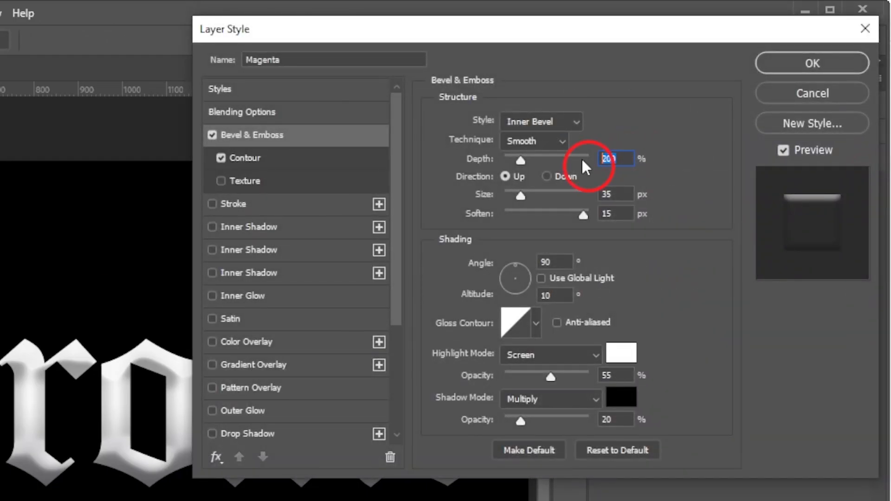
{"action": "left_click", "coordinate": [608, 195]}
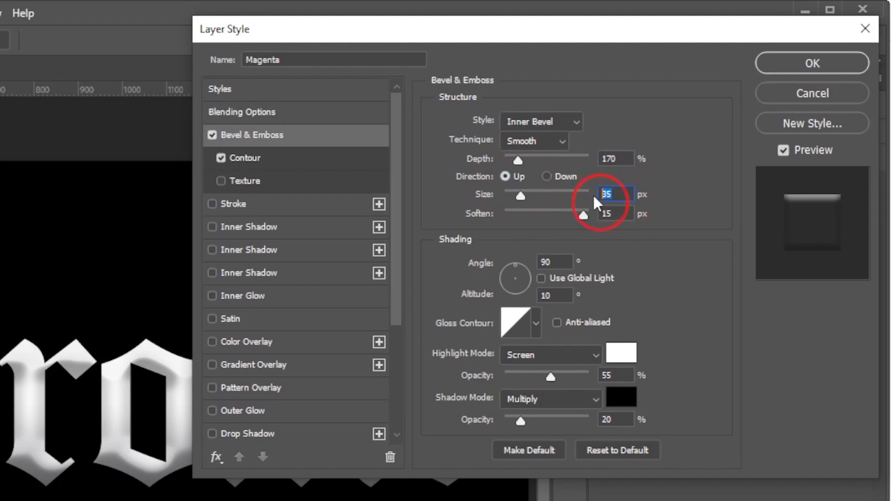
{"action": "type", "text": "60"}
{"action": "left_click", "coordinate": [615, 213]}
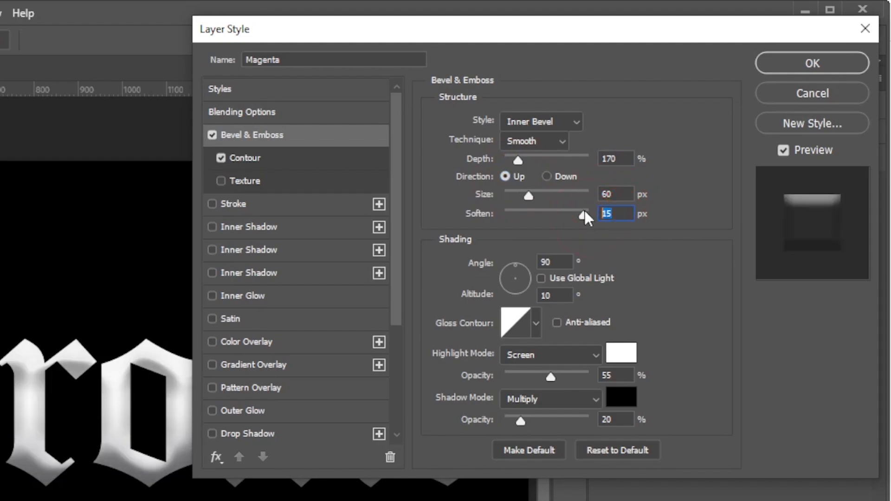
- Set the Magenta bevel's altitude to 5° and choose the inverted cone gloss contour
{"action": "left_click", "coordinate": [557, 263]}
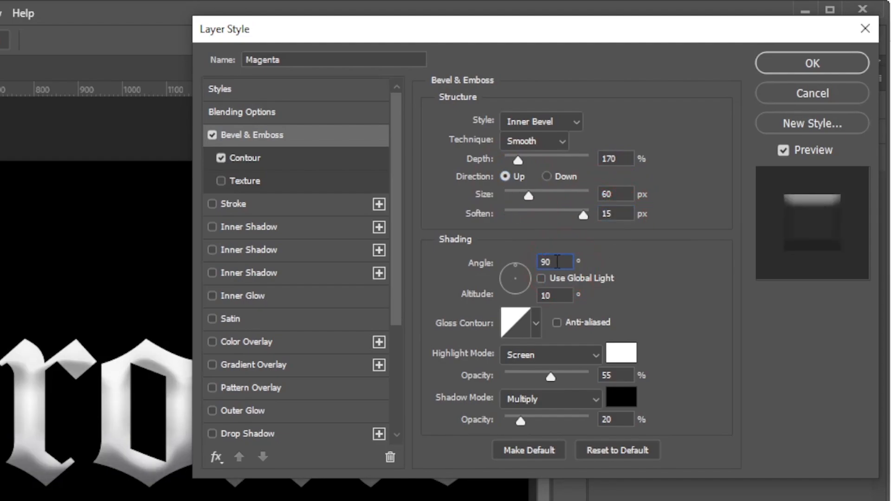
{"action": "left_click", "coordinate": [562, 296]}
{"action": "type", "text": "5"}
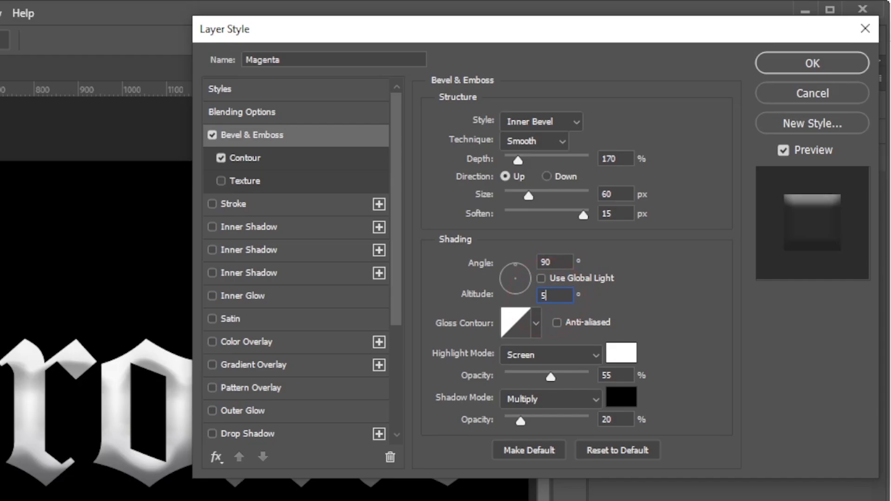
{"action": "left_click", "coordinate": [536, 323]}
{"action": "left_click", "coordinate": [486, 364]}
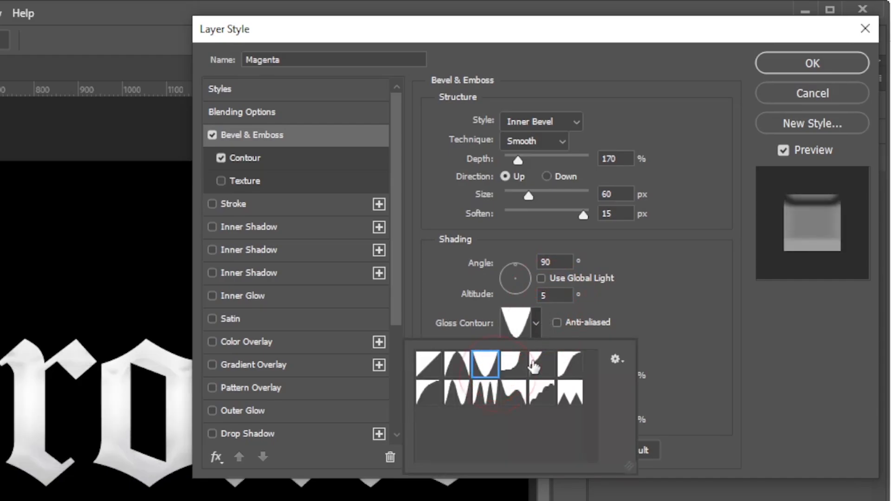
{"action": "left_click", "coordinate": [655, 332]}
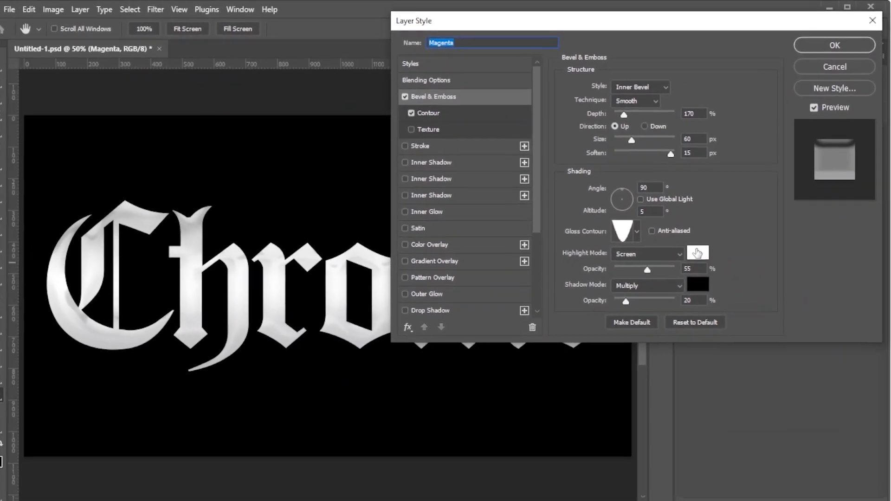
- Set the Magenta bevel's highlight colour to #cc33cc in Linear Dodge (Add) mode at 75% opacity
{"action": "left_click", "coordinate": [622, 350]}
{"action": "type", "text": "cc33cc"}
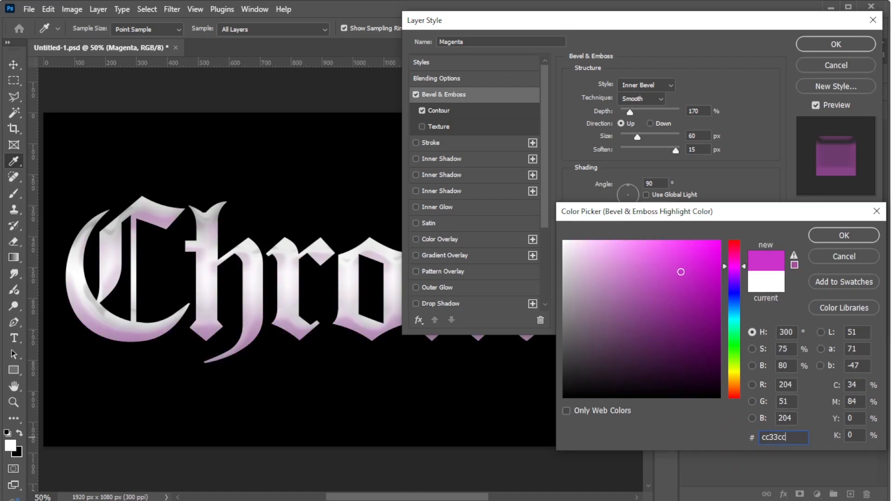
{"action": "left_click", "coordinate": [825, 236]}
{"action": "left_click", "coordinate": [656, 249]}
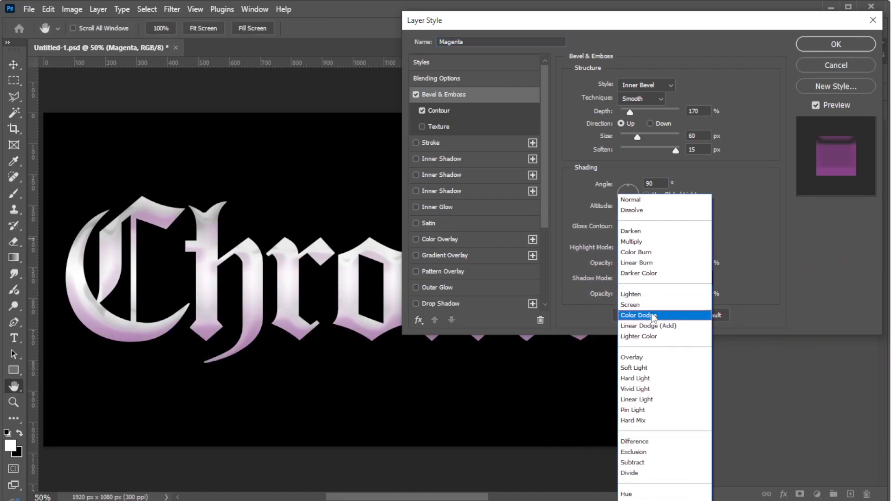
{"action": "left_click", "coordinate": [678, 324]}
{"action": "double_click", "coordinate": [700, 264]}
{"action": "type", "text": "75"}
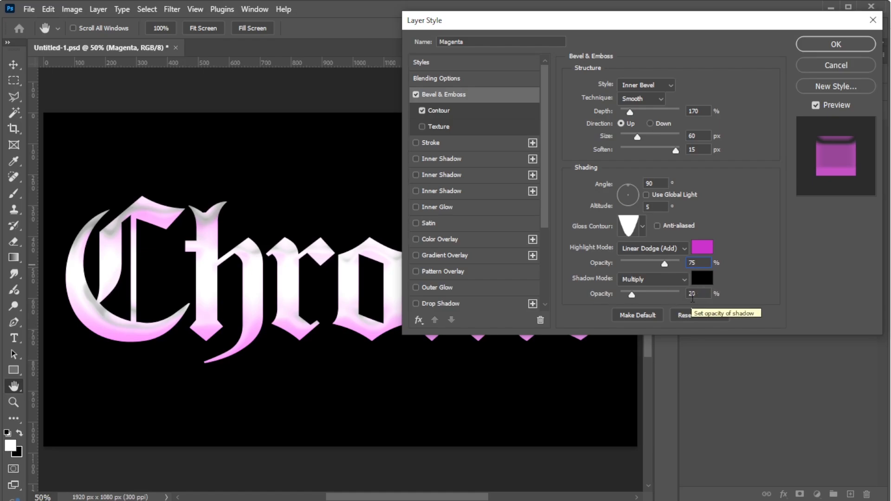
- Change the Magenta bevel's Contour shape to the double ring and apply the layer style
{"action": "left_click", "coordinate": [471, 112]}
{"action": "left_click", "coordinate": [624, 89]}
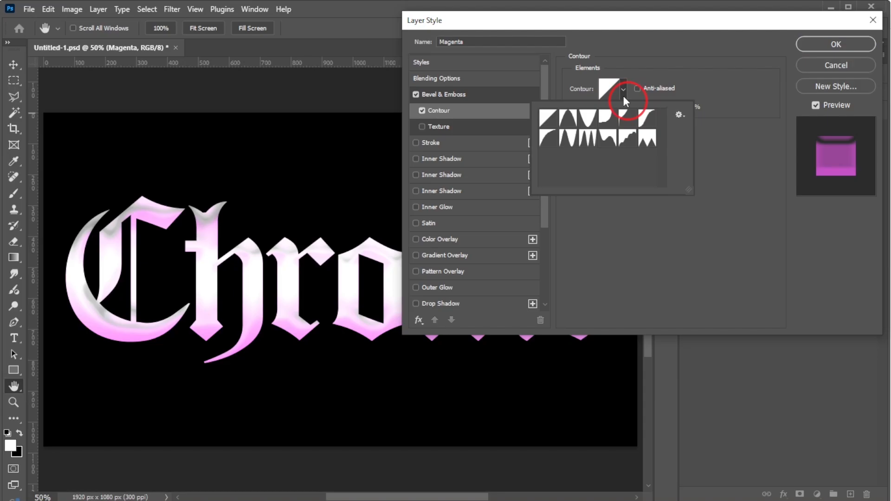
{"action": "left_click", "coordinate": [591, 135]}
{"action": "left_click", "coordinate": [739, 136]}
{"action": "left_click", "coordinate": [680, 108]}
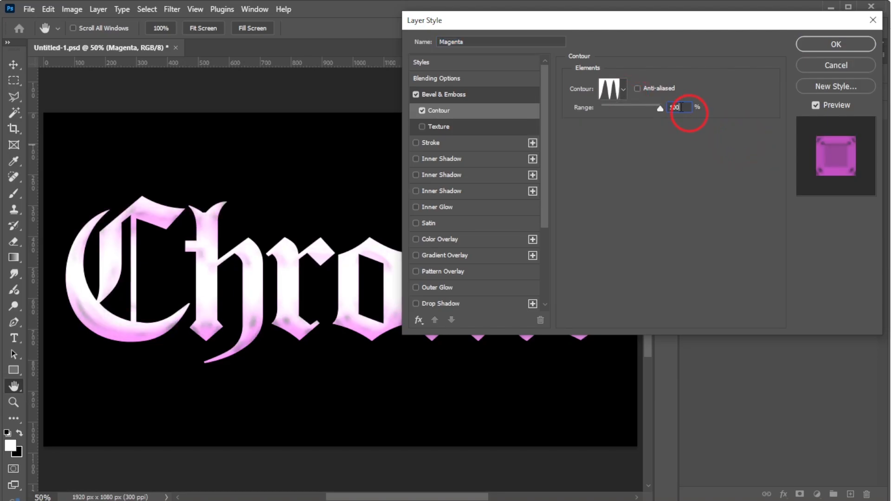
{"action": "left_click", "coordinate": [807, 48]}
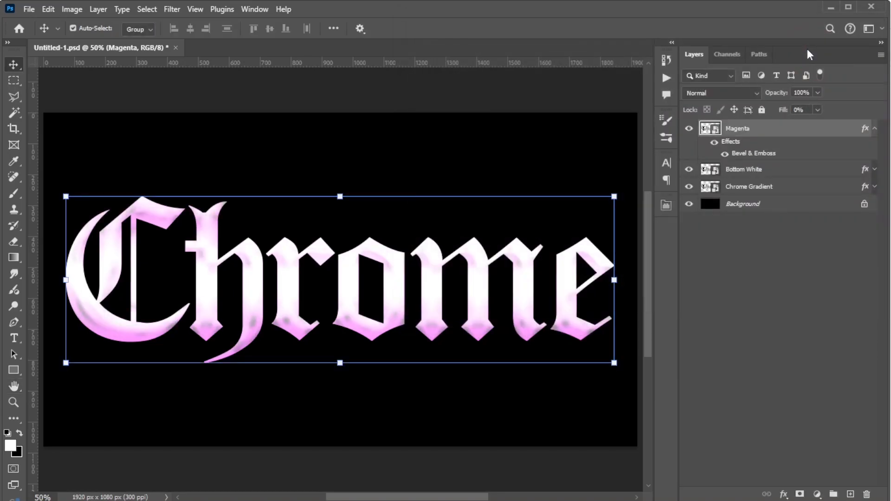
- Duplicate the Magenta layer, rename the copy as Bottom Brown and expand its effects
{"action": "left_click", "coordinate": [875, 128]}
{"action": "key", "text": "ctrl+j"}
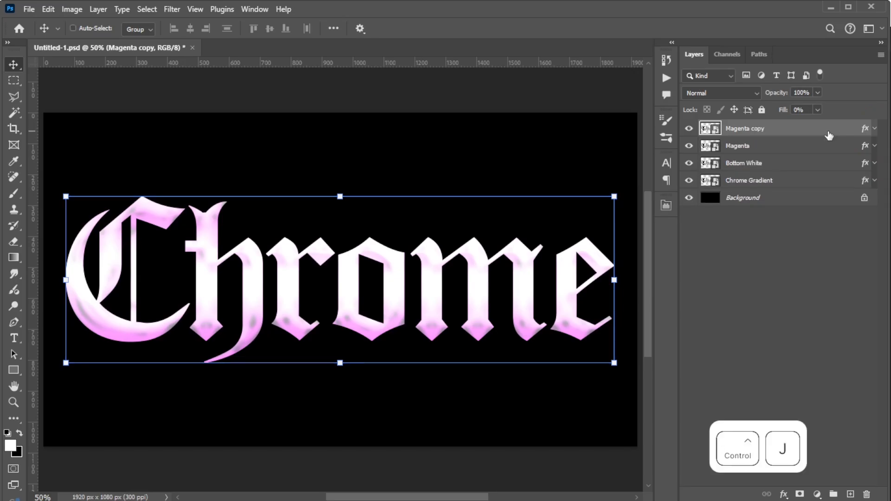
{"action": "double_click", "coordinate": [749, 130]}
{"action": "type", "text": "Bottom Brown"}
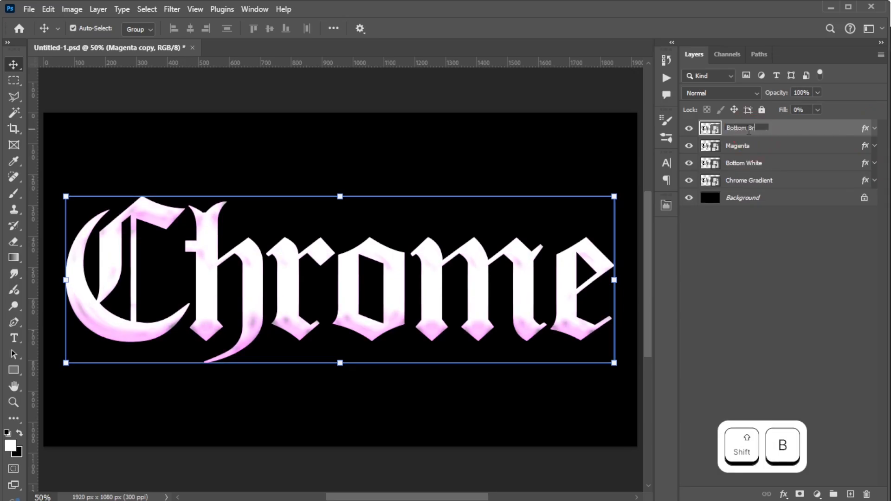
{"action": "key", "text": "Return"}
{"action": "left_click", "coordinate": [875, 129]}
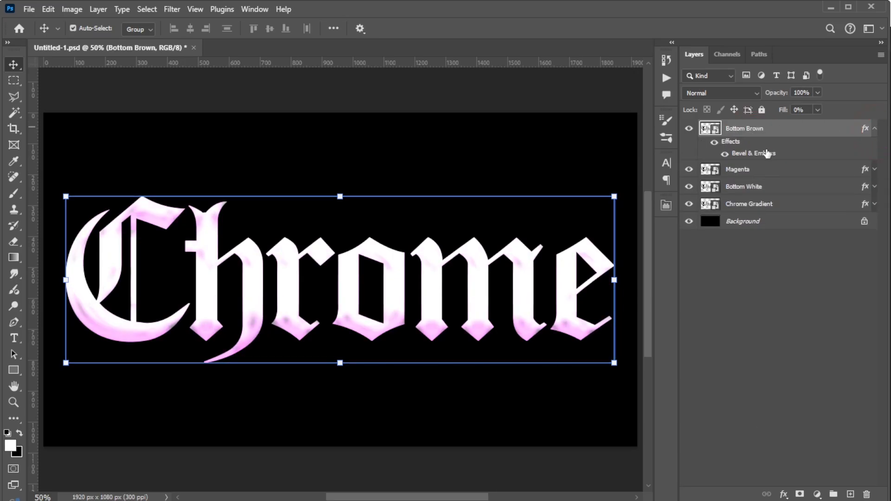
- Set the Bottom Brown layer's Bevel & Emboss depth to 315%, size to 16 px and soften to 16 px
{"action": "double_click", "coordinate": [754, 155]}
{"action": "left_click_drag", "start_coordinate": [674, 22], "coordinate": [680, 14]}
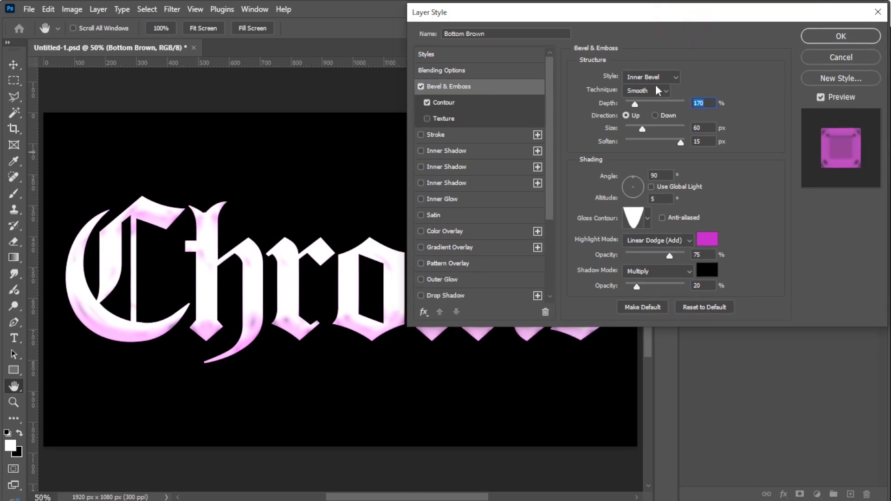
{"action": "type", "text": "315"}
{"action": "left_click", "coordinate": [629, 118]}
{"action": "type", "text": "16"}
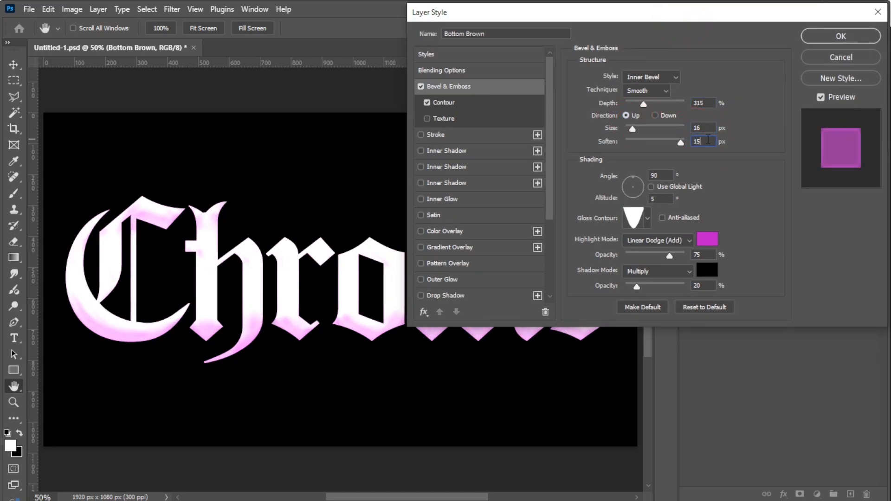
{"action": "key", "text": "Tab"}
{"action": "type", "text": "16"}
- Set the Bottom Brown bevel's angle to 85° and altitude to 20°, and choose the Rounded Steps gloss contour
{"action": "key", "text": "Tab"}
{"action": "type", "text": "20"}
{"action": "left_click", "coordinate": [648, 219]}
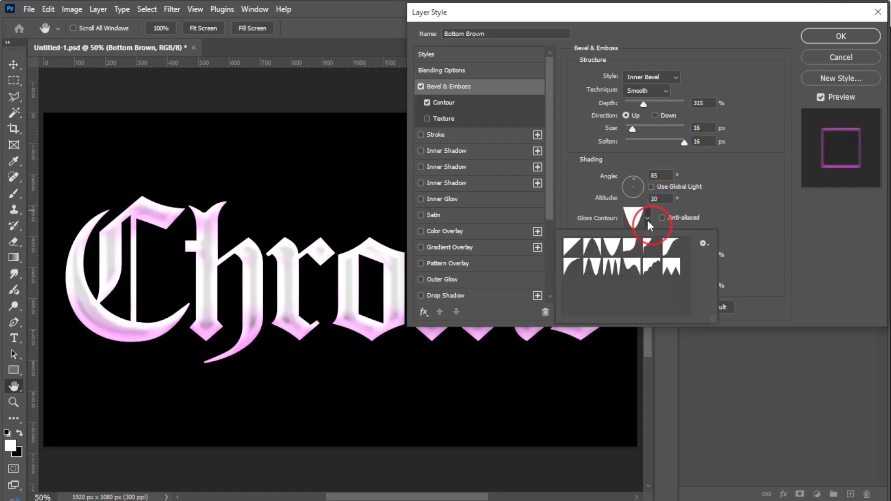
{"action": "left_click", "coordinate": [658, 270]}
{"action": "left_click", "coordinate": [767, 242]}
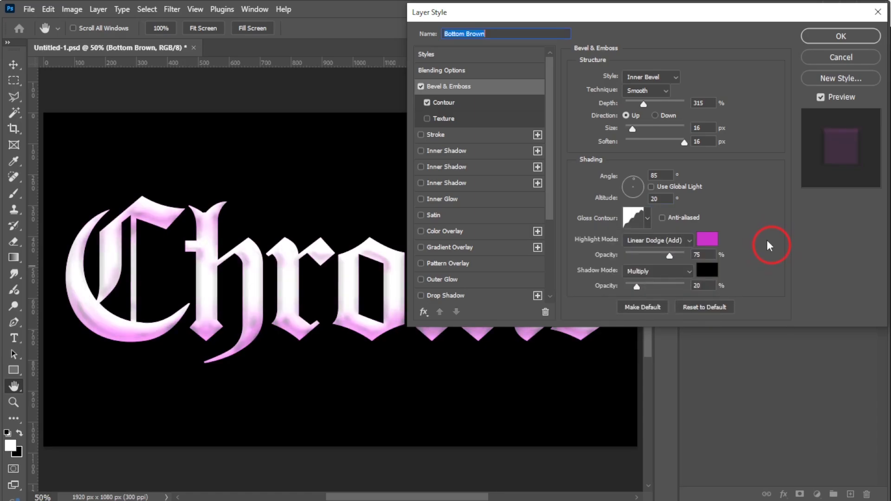
- Set the Bottom Brown bevel's highlight colour to #ffffff at 100% opacity
{"action": "left_click", "coordinate": [714, 238]}
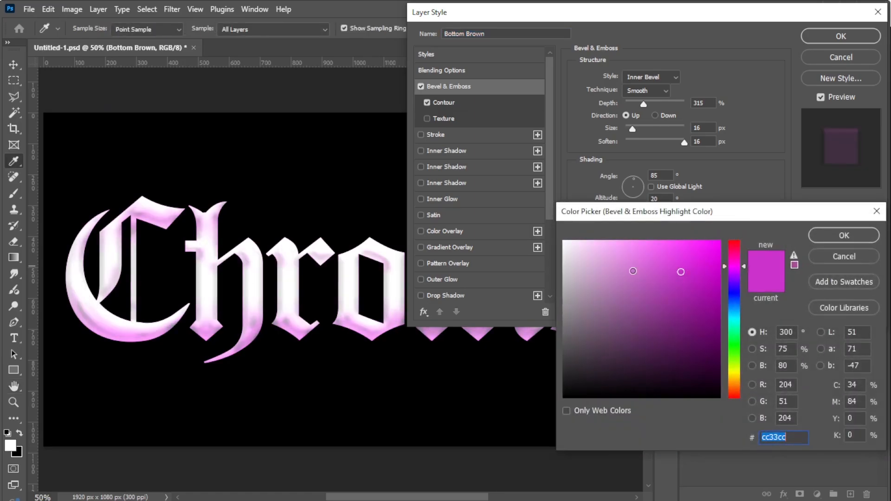
{"action": "type", "text": "ffffff"}
{"action": "left_click", "coordinate": [843, 236]}
{"action": "left_click_drag", "start_coordinate": [670, 255], "coordinate": [734, 254]}
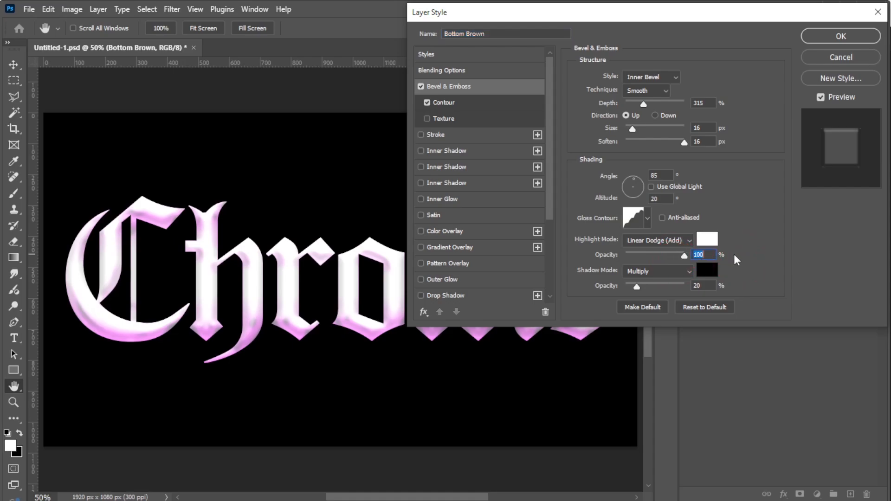
- Set the Bottom Brown bevel's shadow colour to #895000 at 65% opacity
{"action": "left_click", "coordinate": [707, 273]}
{"action": "type", "text": "895000"}
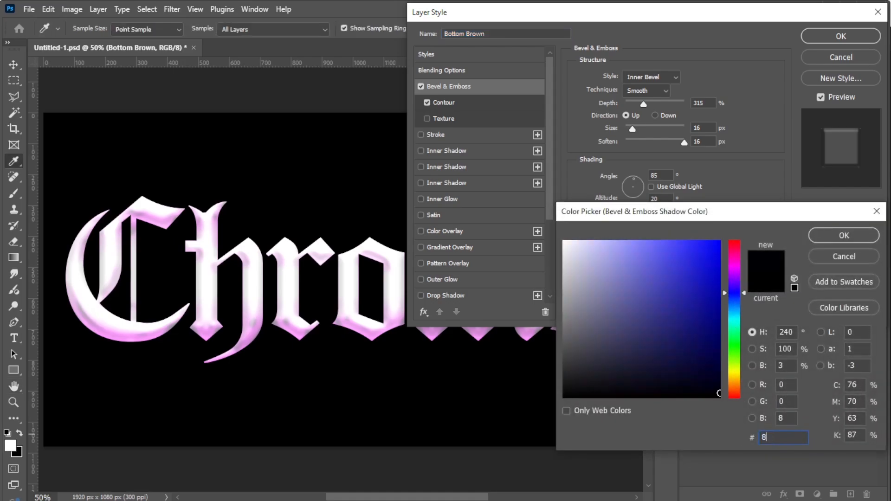
{"action": "left_click", "coordinate": [843, 237]}
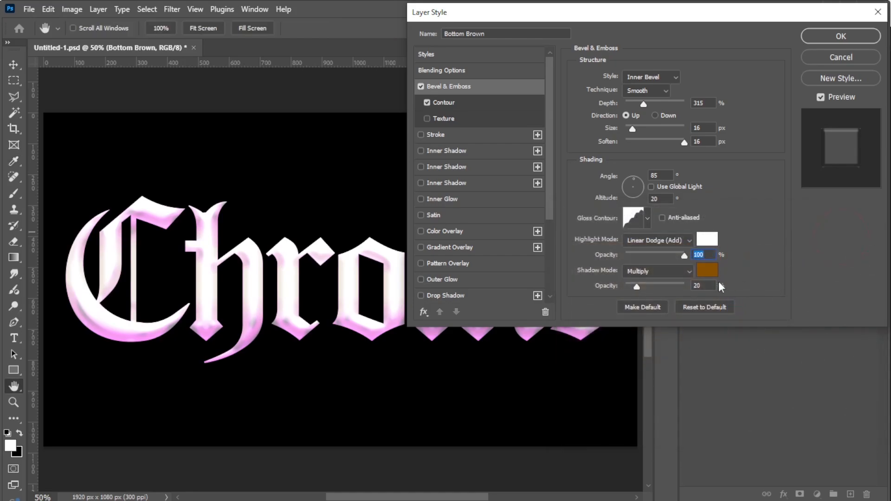
{"action": "left_click_drag", "start_coordinate": [714, 286], "coordinate": [685, 286]}
{"action": "type", "text": "65"}
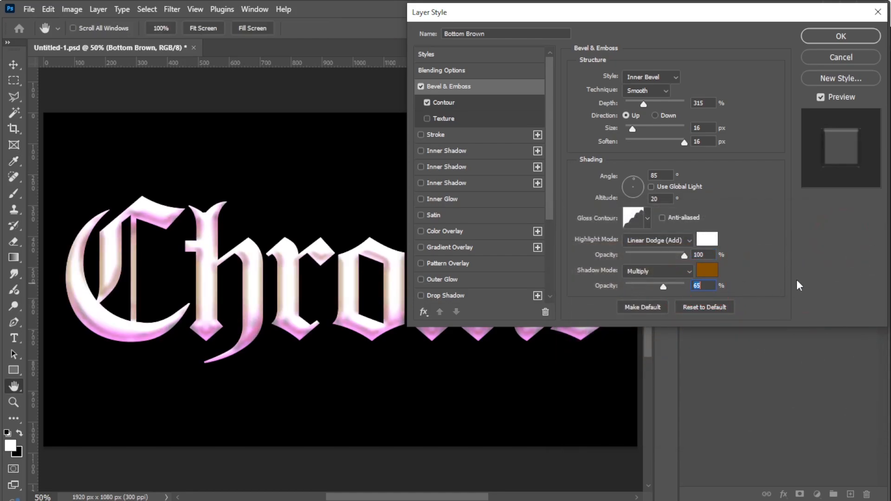
- Change the Bottom Brown bevel's Contour shape to Linear with a 100% range and apply the layer style
{"action": "left_click", "coordinate": [489, 109]}
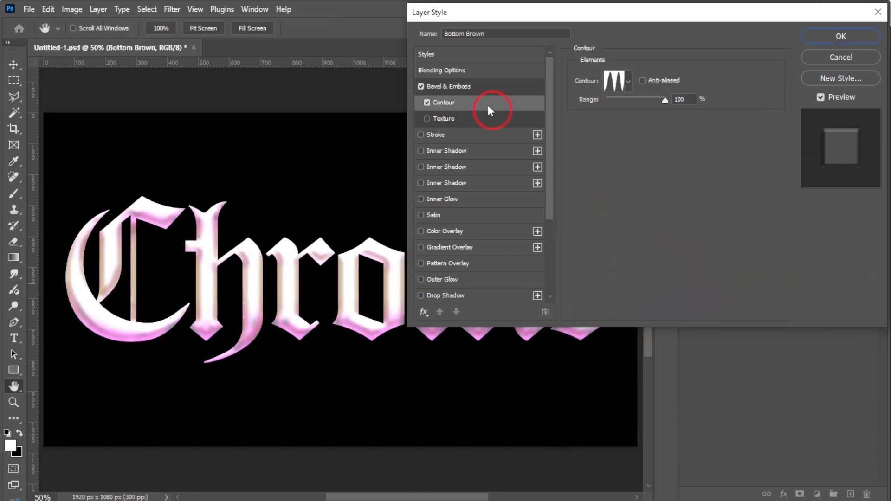
{"action": "left_click", "coordinate": [628, 81]}
{"action": "left_click", "coordinate": [559, 107]}
{"action": "left_click", "coordinate": [720, 113]}
{"action": "left_click_drag", "start_coordinate": [690, 102], "coordinate": [671, 103]}
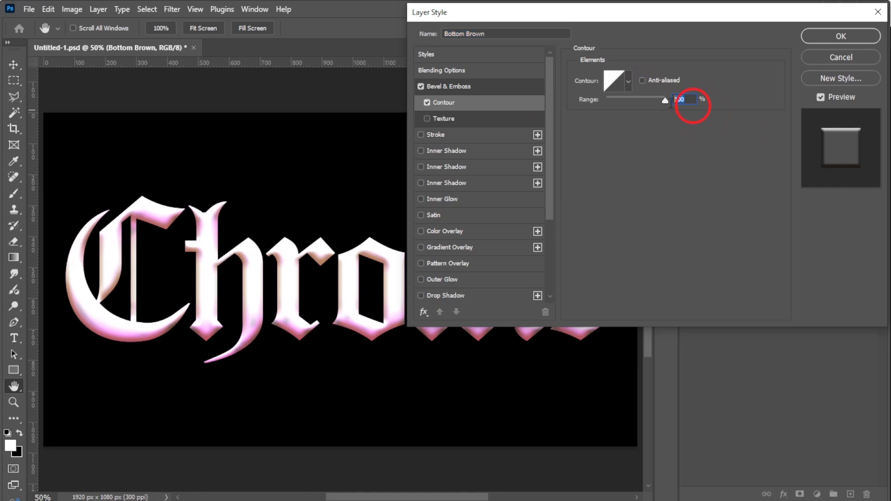
{"action": "type", "text": "100"}
{"action": "left_click", "coordinate": [840, 37]}
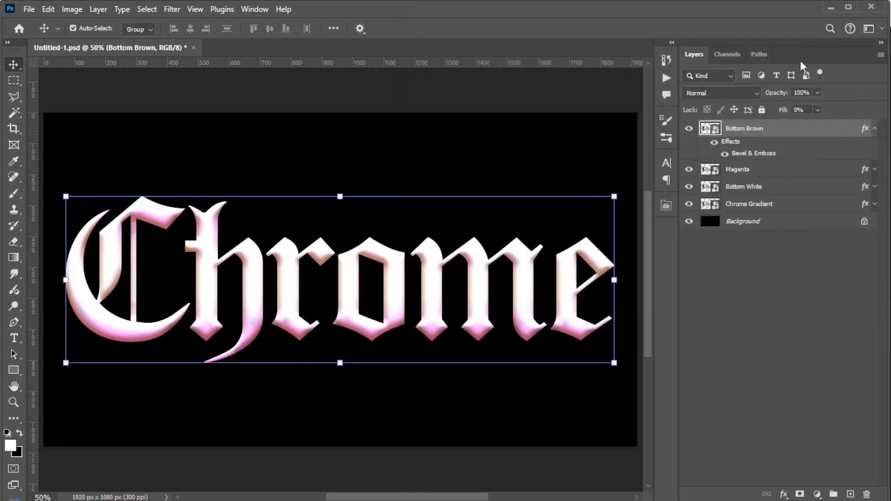
- Duplicate the Bottom Brown layer, rename the copy as Grey and expand its effects
{"action": "left_click", "coordinate": [875, 128]}
{"action": "key", "text": "ctrl+j"}
{"action": "double_click", "coordinate": [752, 128]}
{"action": "type", "text": "Grey"}
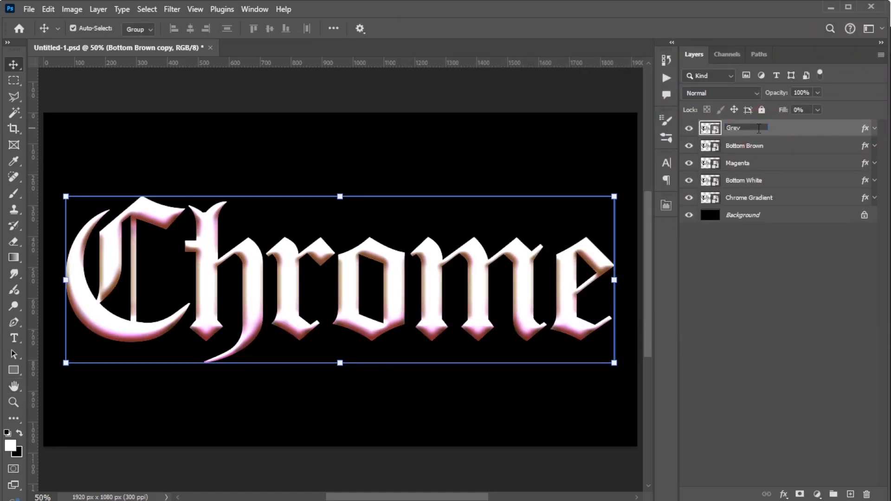
{"action": "key", "text": "Return"}
{"action": "left_click", "coordinate": [875, 129]}
- Set the Grey layer's Bevel & Emboss depth to 850%, size to 40 px and soften to 5 px
{"action": "double_click", "coordinate": [769, 154]}
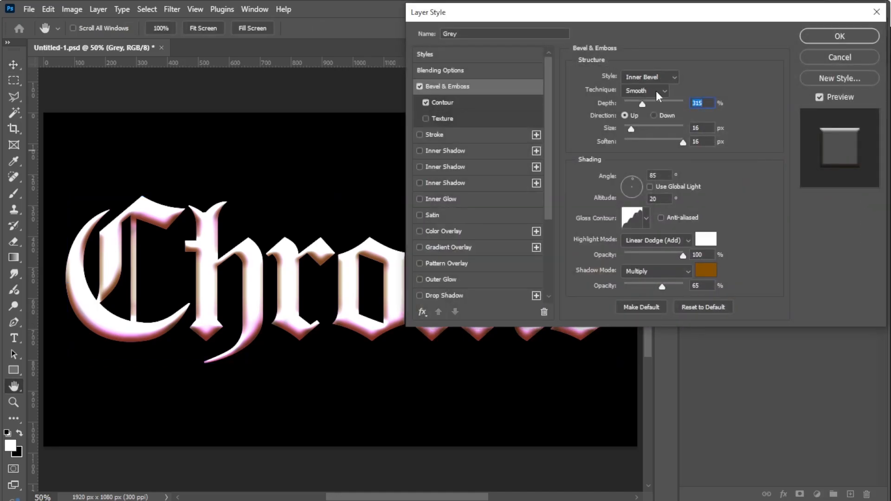
{"action": "type", "text": "850"}
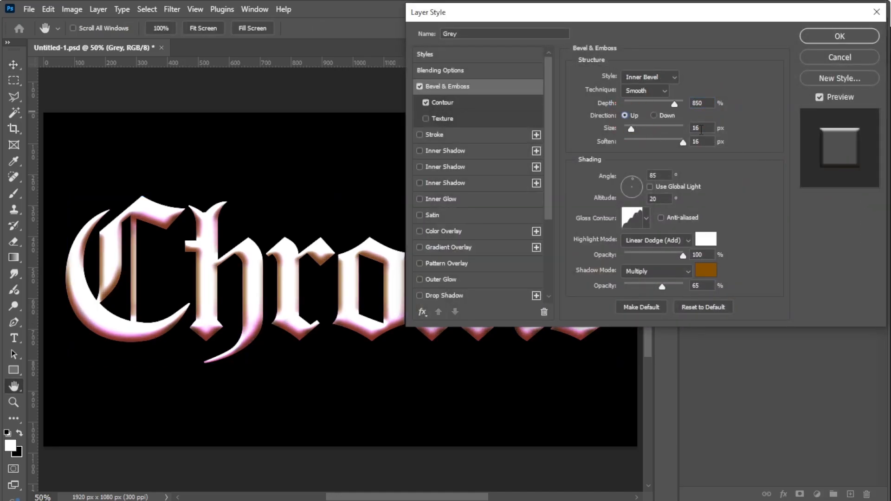
{"action": "double_click", "coordinate": [697, 128]}
{"action": "type", "text": "40"}
{"action": "key", "text": "Tab"}
{"action": "type", "text": "5"}
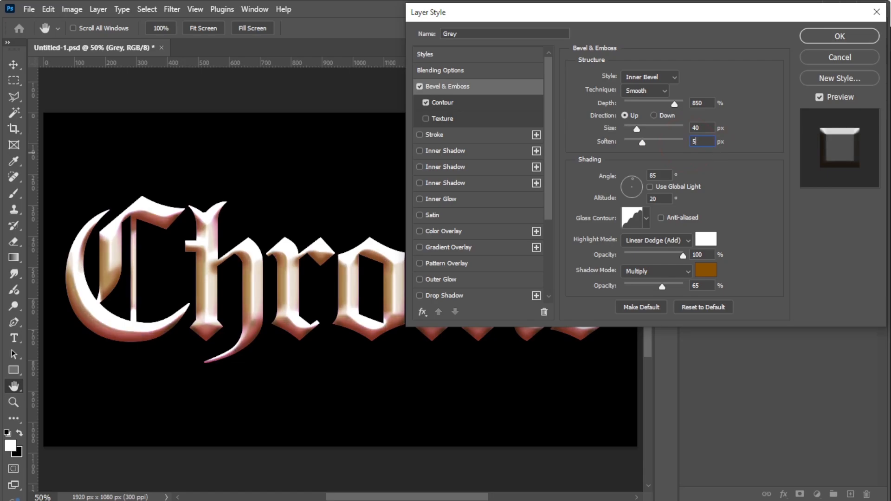
- Set the Grey bevel's angle to 85° and altitude to 50°, and choose the double ring gloss contour
{"action": "left_click", "coordinate": [661, 176]}
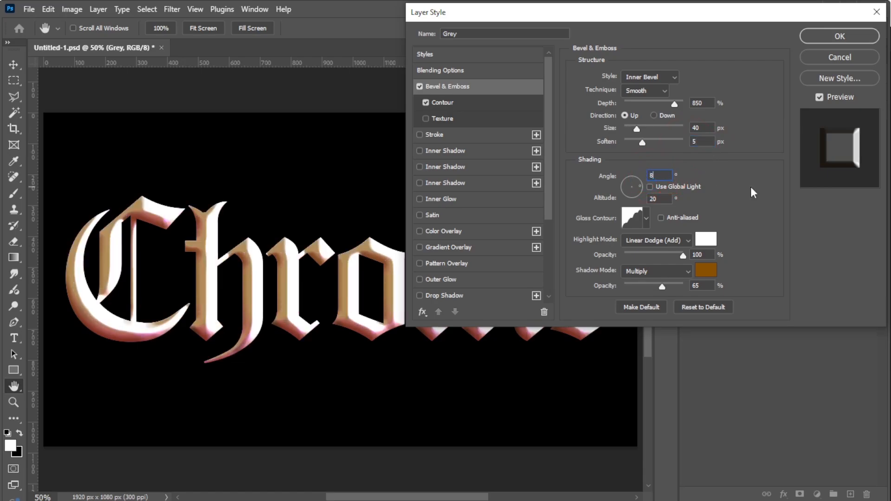
{"action": "type", "text": "50"}
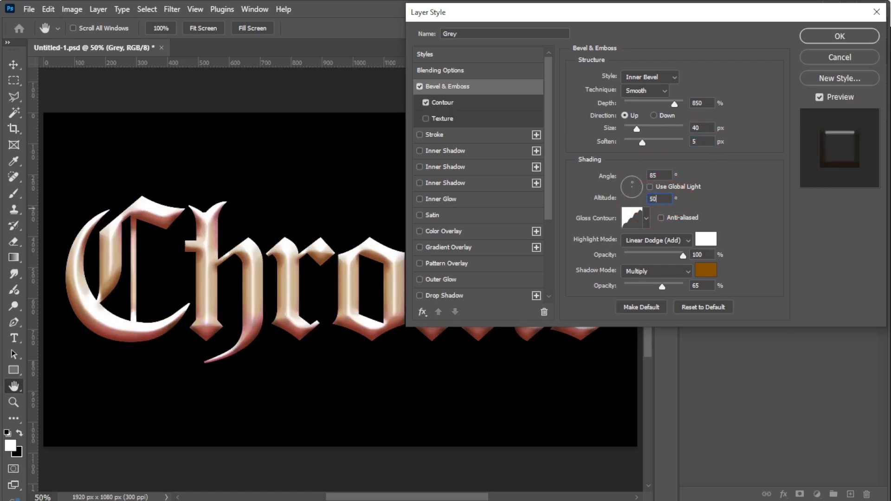
{"action": "left_click", "coordinate": [647, 218]}
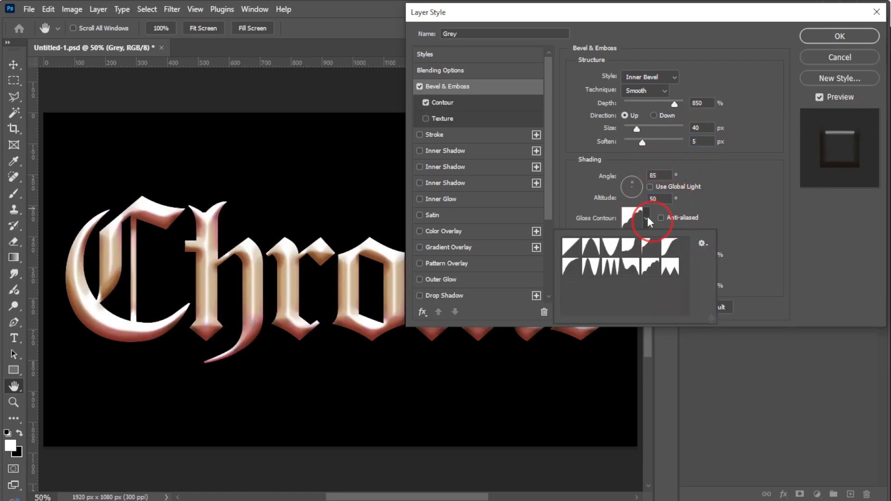
{"action": "left_click", "coordinate": [609, 273]}
{"action": "left_click", "coordinate": [747, 258]}
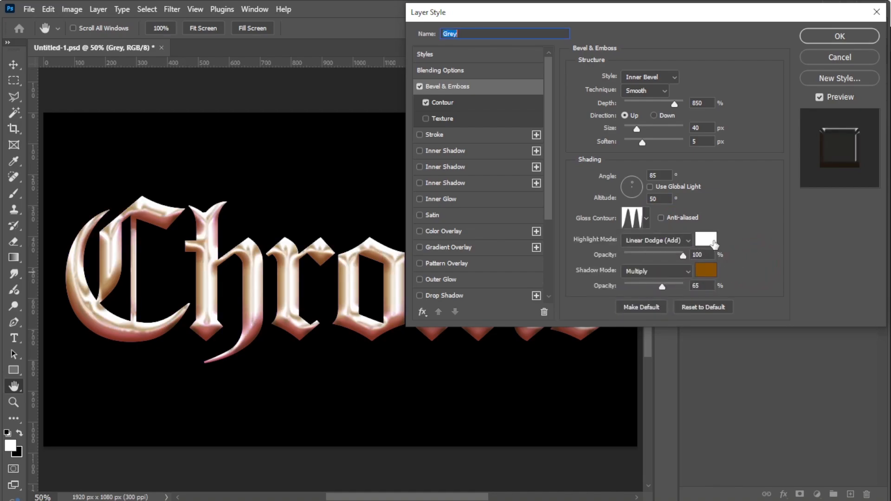
- Set the Grey bevel's shadow colour to black at 75% opacity
{"action": "left_click", "coordinate": [705, 255]}
{"action": "left_click", "coordinate": [706, 271]}
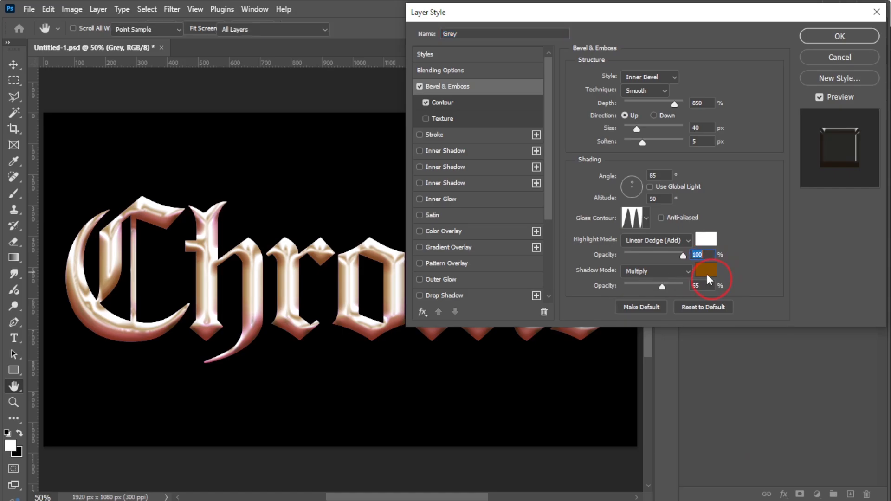
{"action": "left_click_drag", "start_coordinate": [577, 372], "coordinate": [563, 395]}
{"action": "left_click", "coordinate": [829, 236]}
{"action": "left_click", "coordinate": [702, 286]}
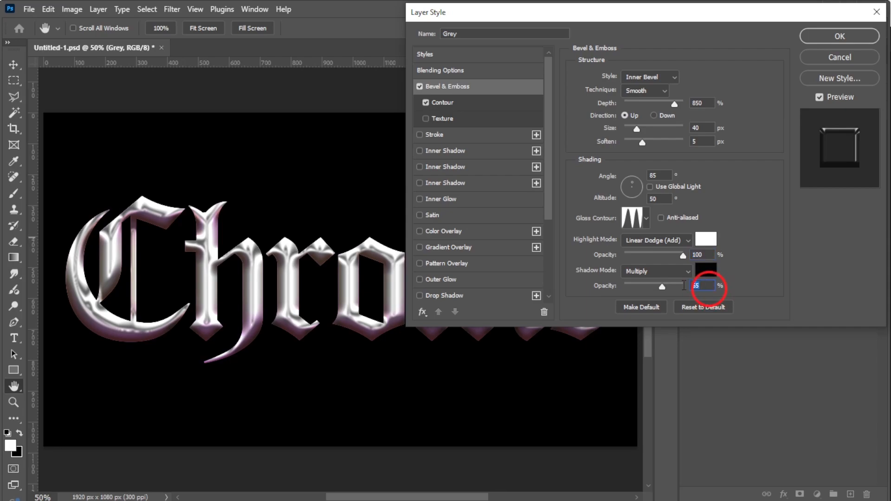
{"action": "type", "text": "75"}
{"action": "left_click", "coordinate": [754, 291]}
- Change the Grey bevel's Contour shape to the double ring with a 50% range and apply the layer style
{"action": "left_click", "coordinate": [457, 102]}
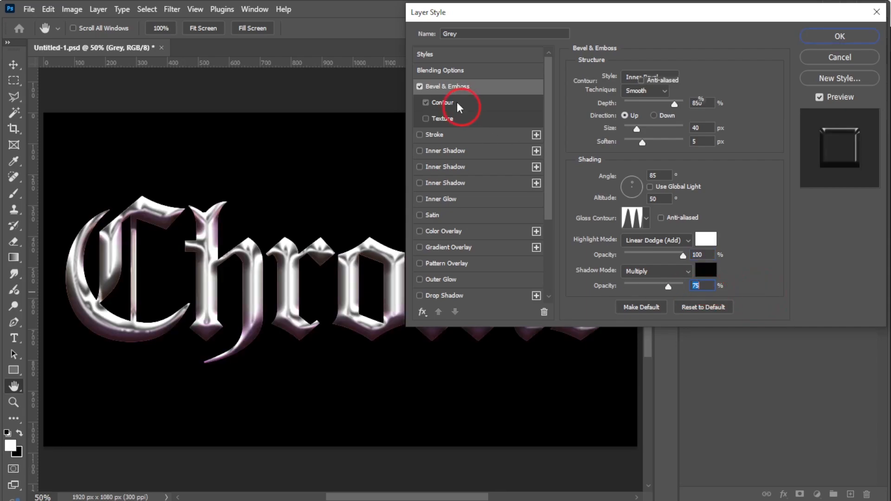
{"action": "left_click", "coordinate": [626, 83]}
{"action": "left_click", "coordinate": [593, 130]}
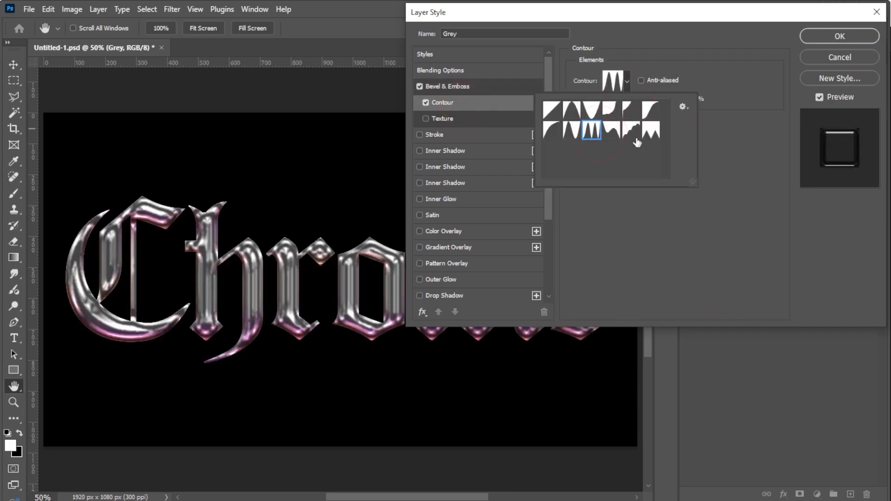
{"action": "left_click", "coordinate": [719, 139]}
{"action": "left_click_drag", "start_coordinate": [688, 99], "coordinate": [660, 99]}
{"action": "type", "text": "50"}
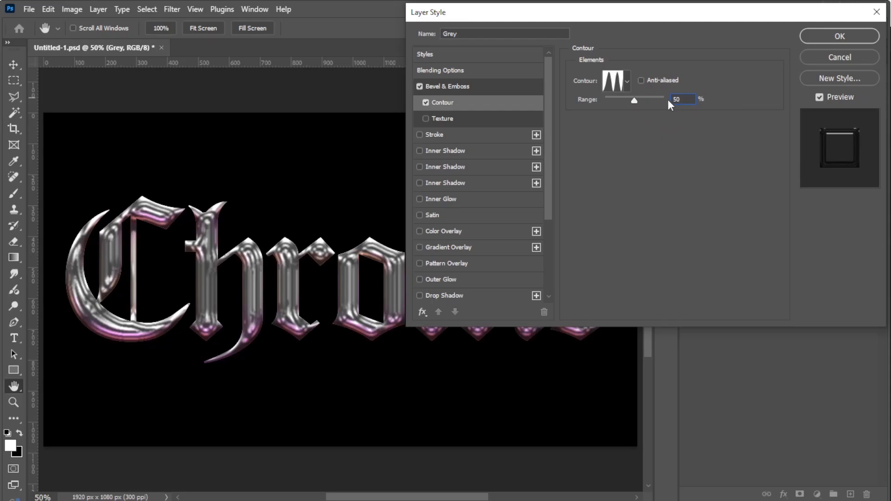
{"action": "left_click", "coordinate": [840, 36]}
- Duplicate the Grey layer, rename the copy as White and expand its effects
{"action": "left_click", "coordinate": [875, 129]}
{"action": "key", "text": "ctrl+j"}
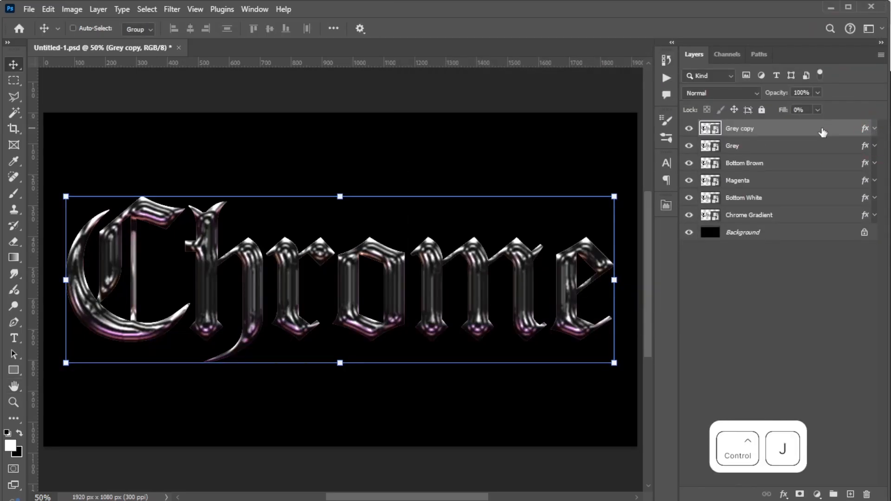
{"action": "double_click", "coordinate": [743, 127]}
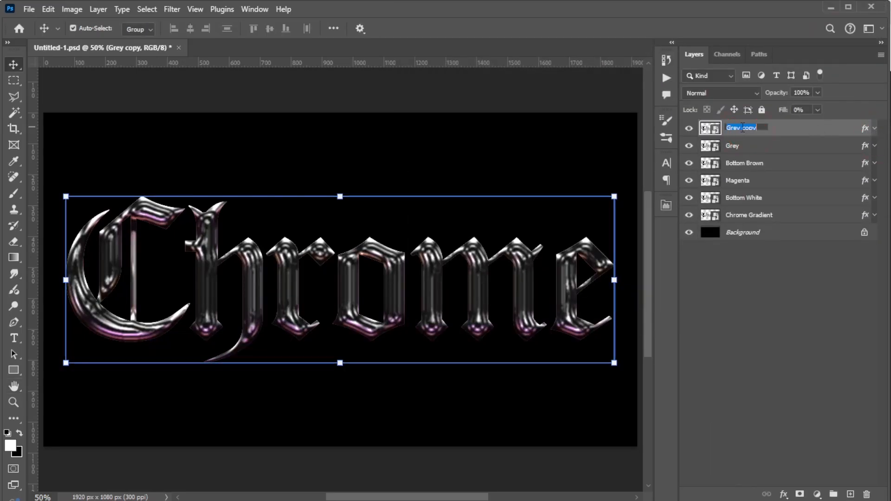
{"action": "type", "text": "White"}
{"action": "key", "text": "Return"}
{"action": "left_click", "coordinate": [874, 128]}
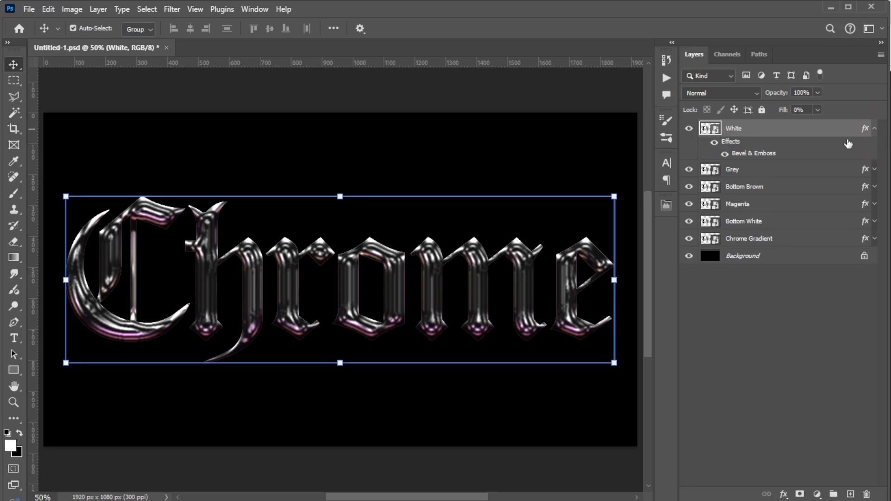
- Change the White layer's bevel gloss contour to Rounded Steps and apply the layer style
{"action": "double_click", "coordinate": [752, 154]}
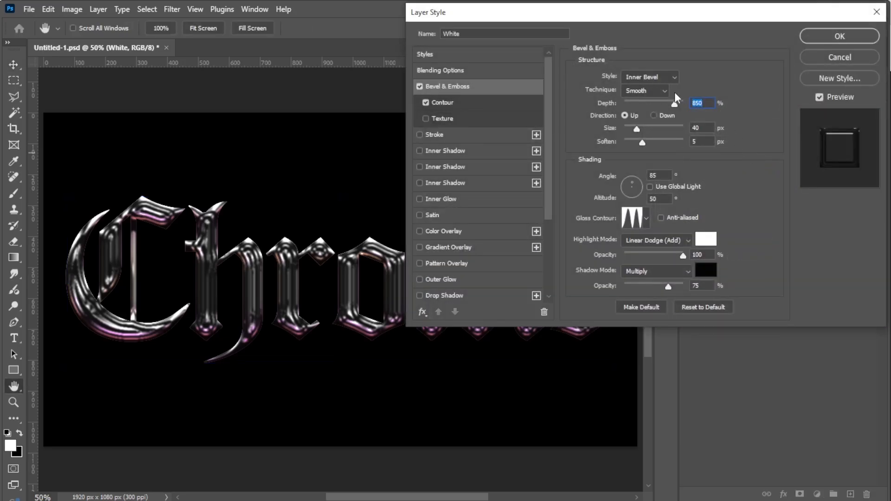
{"action": "left_click", "coordinate": [647, 219]}
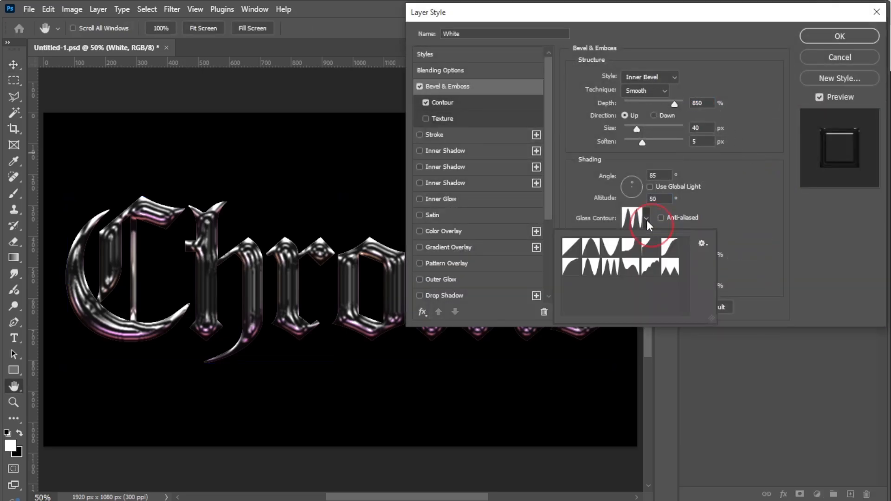
{"action": "left_click", "coordinate": [648, 273]}
{"action": "left_click", "coordinate": [766, 252]}
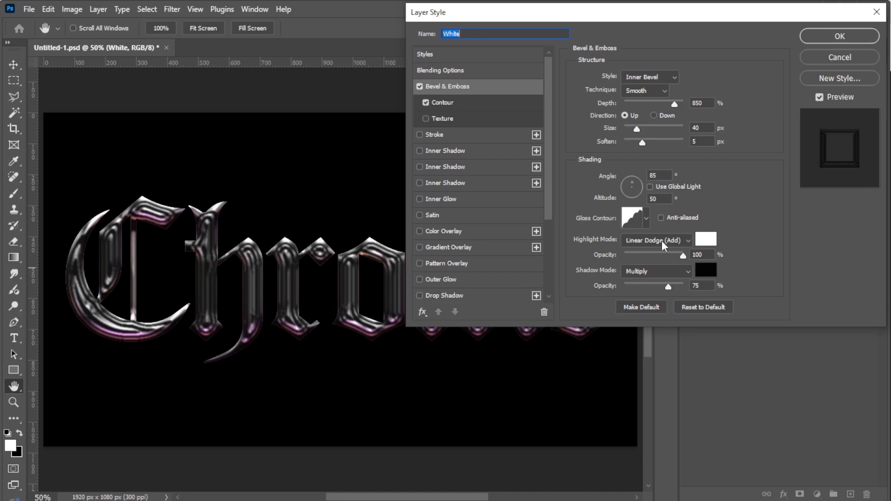
{"action": "left_click", "coordinate": [708, 255]}
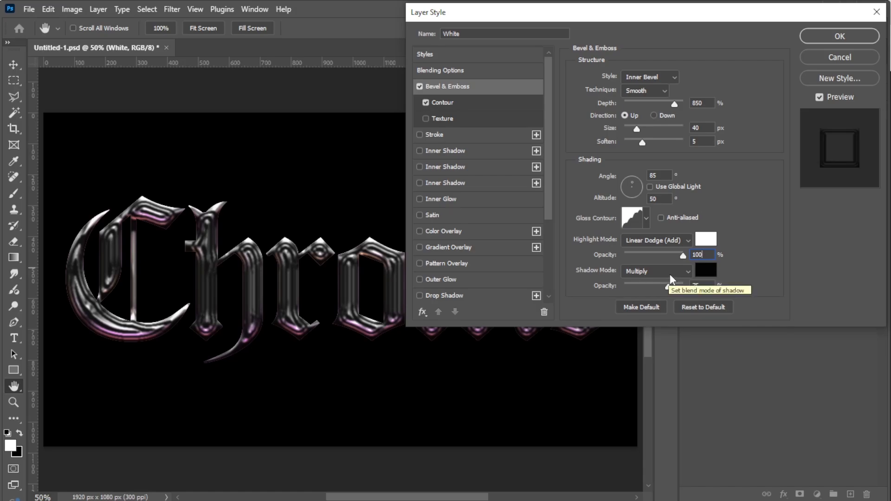
{"action": "left_click", "coordinate": [711, 284]}
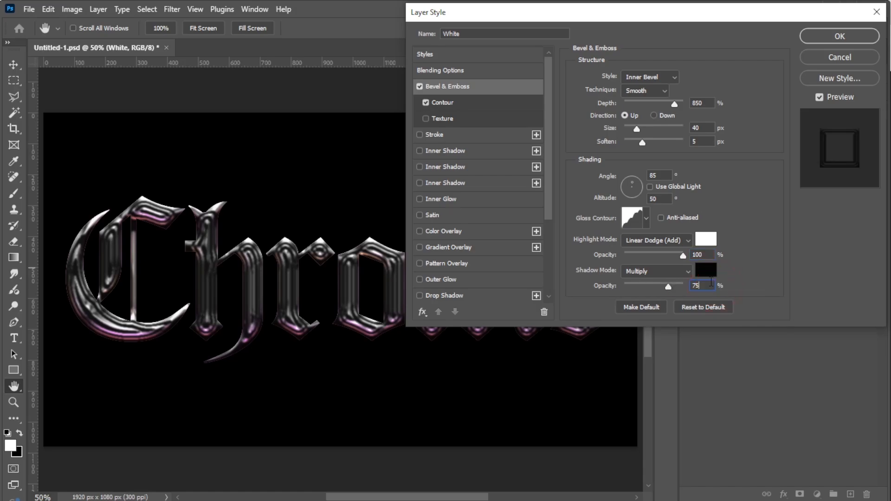
{"action": "left_click", "coordinate": [483, 113]}
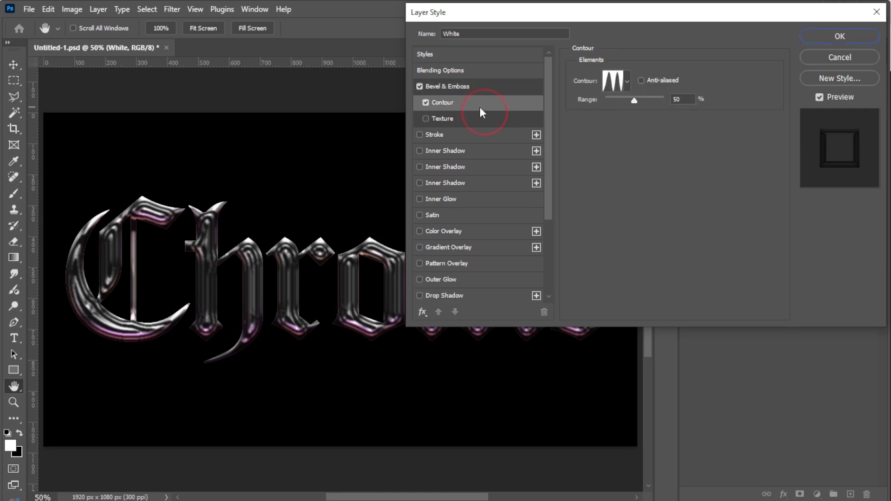
{"action": "left_click", "coordinate": [689, 95]}
{"action": "left_click", "coordinate": [859, 38]}
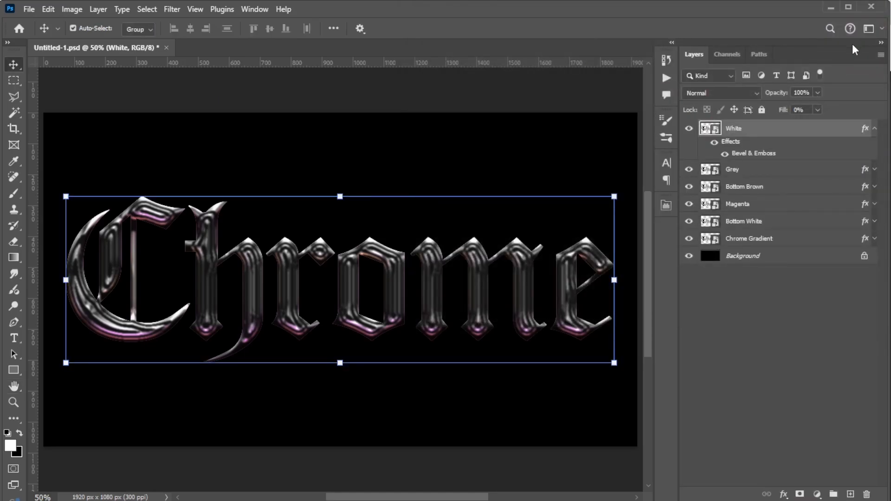
- Collapse the White layer's effects, duplicate the layer and rename the copy as Orange
{"action": "left_click", "coordinate": [874, 131]}
{"action": "key", "text": "ctrl+j"}
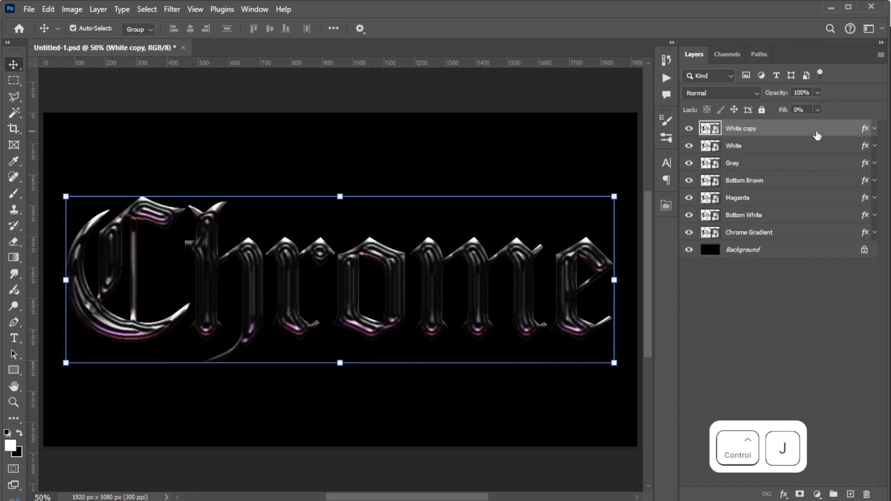
{"action": "double_click", "coordinate": [741, 128]}
{"action": "type", "text": "Orange"}
{"action": "key", "text": "Return"}
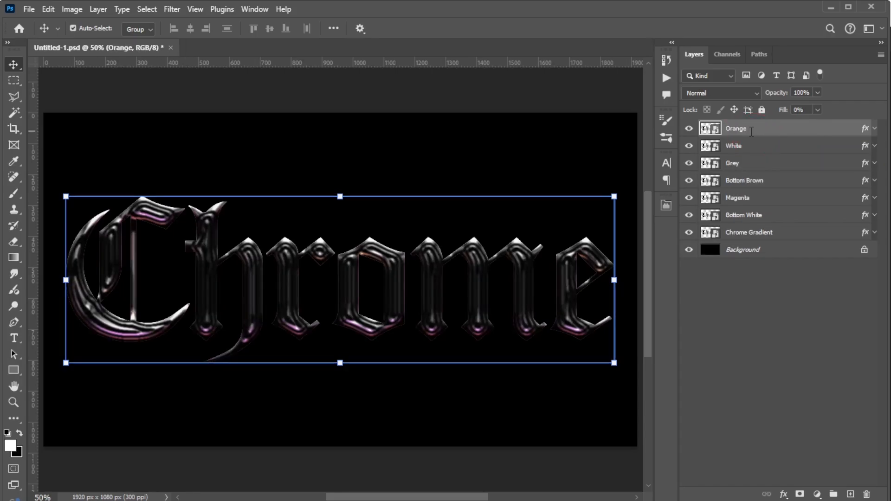
- Set the Orange layer's Bevel & Emboss depth to 750%, size to 45 px and soften to 10 px
{"action": "left_click", "coordinate": [875, 128]}
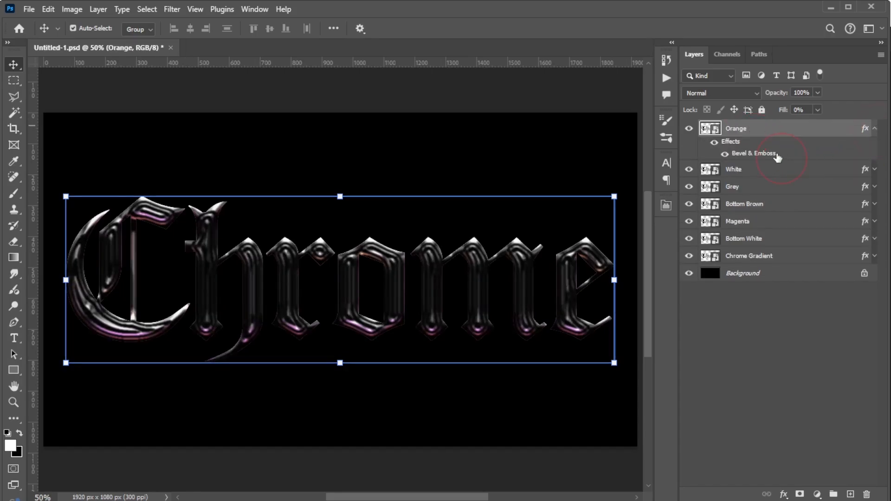
{"action": "double_click", "coordinate": [779, 158]}
{"action": "type", "text": "750"}
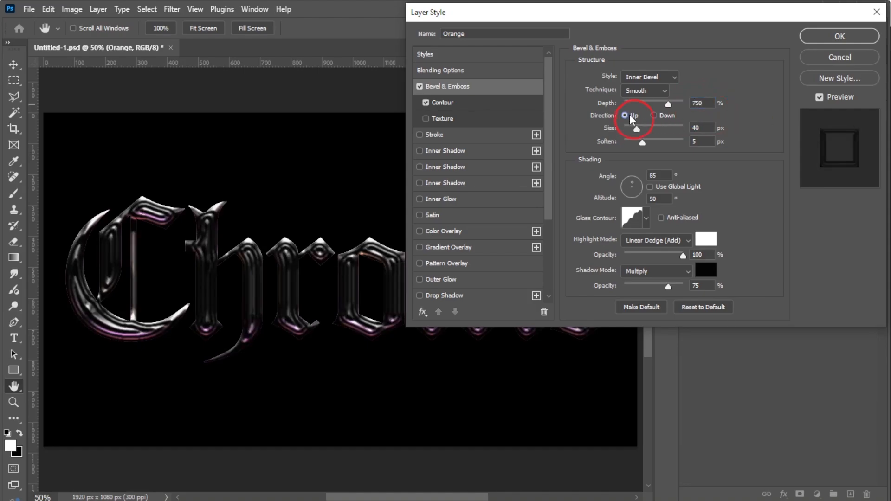
{"action": "double_click", "coordinate": [696, 128]}
{"action": "type", "text": "45"}
{"action": "double_click", "coordinate": [689, 141]}
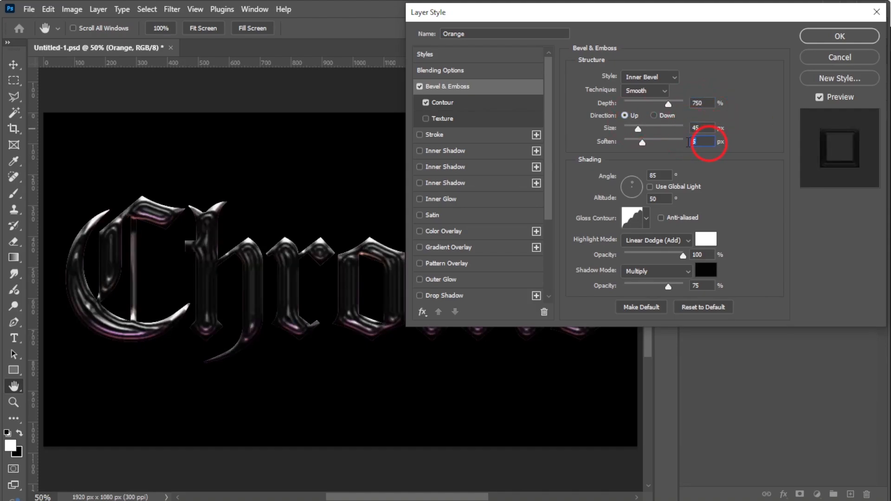
{"action": "type", "text": "10"}
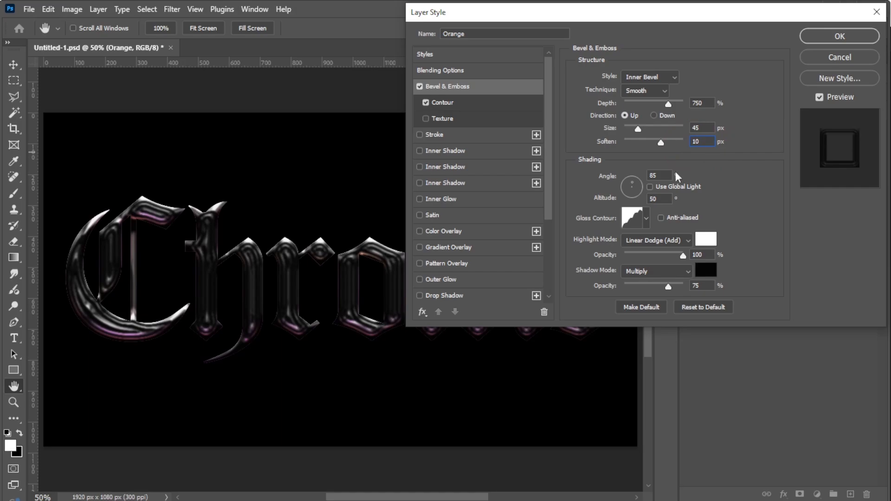
- Set the Orange bevel's shading angle to -85° and altitude to 55°, with the Cone - Inverted gloss contour
{"action": "double_click", "coordinate": [652, 175]}
{"action": "type", "text": "-85"}
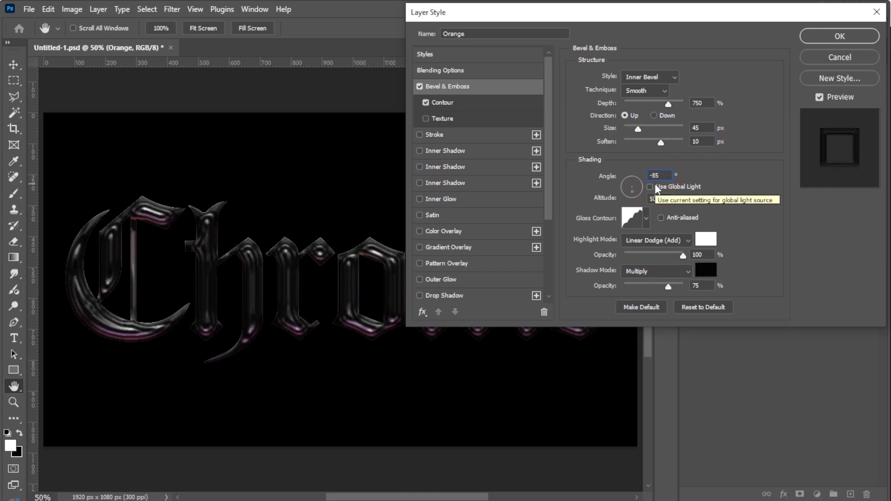
{"action": "double_click", "coordinate": [661, 202]}
{"action": "type", "text": "55"}
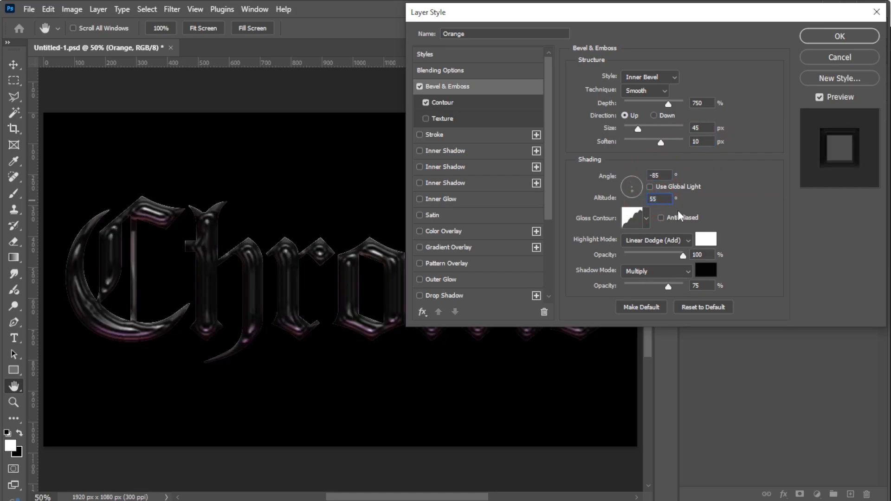
{"action": "left_click", "coordinate": [646, 218]}
{"action": "left_click", "coordinate": [610, 247]}
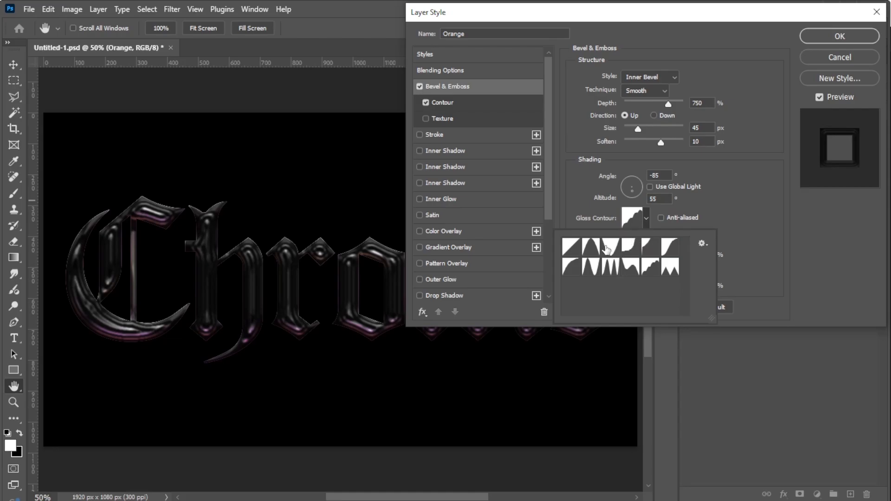
{"action": "left_click", "coordinate": [736, 230]}
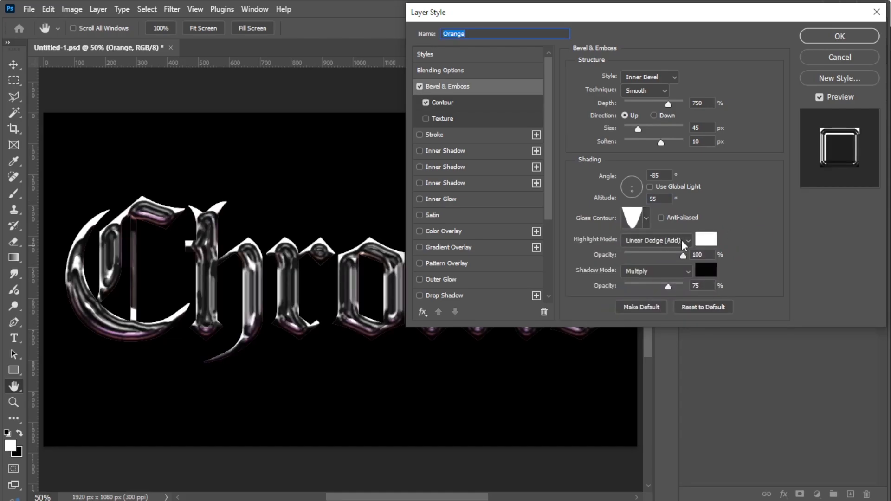
- Set the Orange bevel's highlight colour to ffb870 at 80% opacity and reduce the shadow opacity to 3%
{"action": "left_click", "coordinate": [706, 239]}
{"action": "type", "text": "ff"}
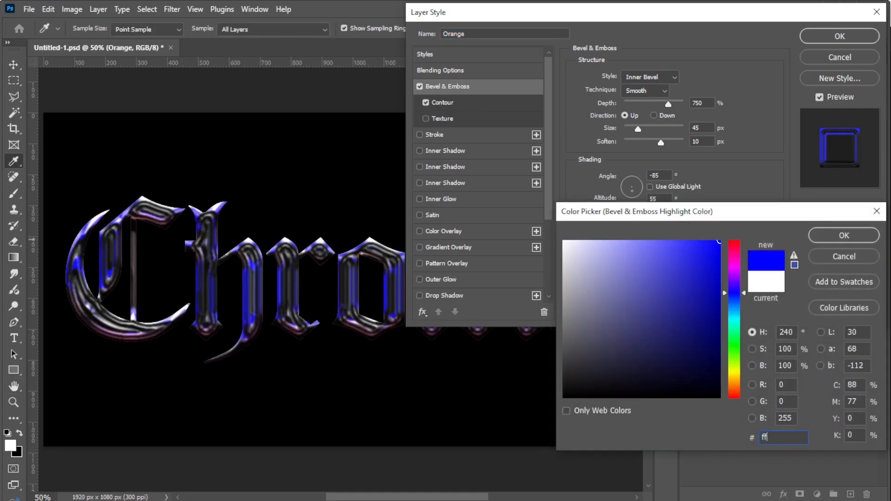
{"action": "type", "text": "b870"}
{"action": "left_click", "coordinate": [823, 230]}
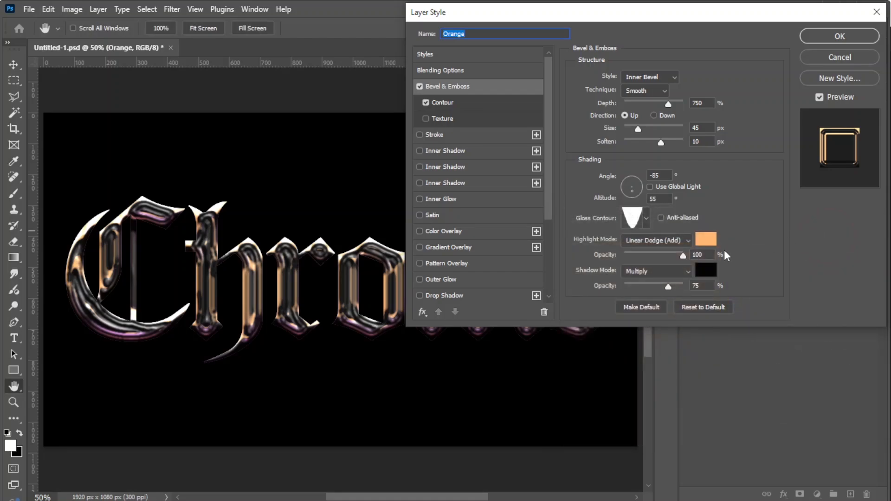
{"action": "left_click", "coordinate": [706, 254]}
{"action": "type", "text": "80"}
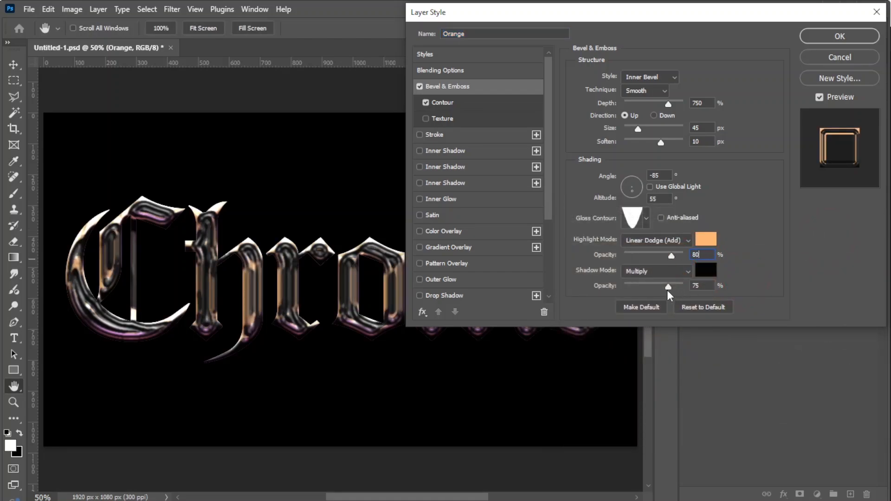
{"action": "left_click_drag", "start_coordinate": [668, 291], "coordinate": [627, 294]}
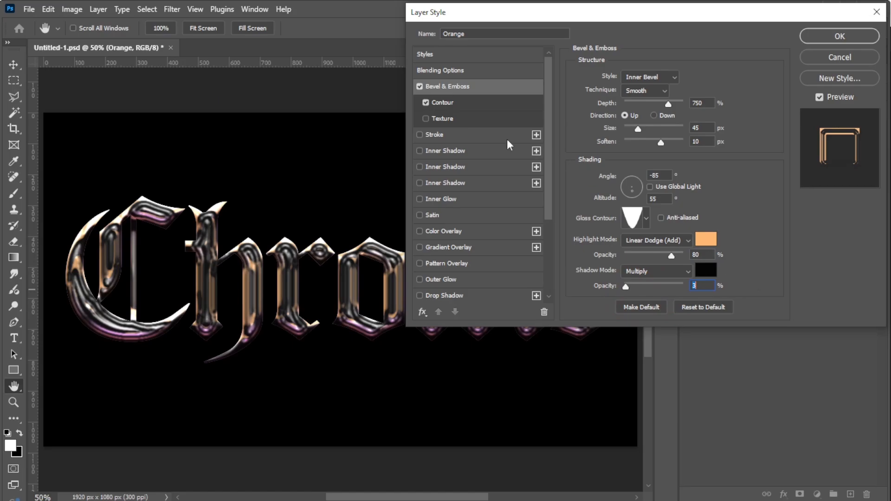
- Change the Orange bevel's Contour shape to Cone - Inverted with an 80% range and apply the layer style
{"action": "left_click", "coordinate": [472, 102]}
{"action": "left_click", "coordinate": [628, 85]}
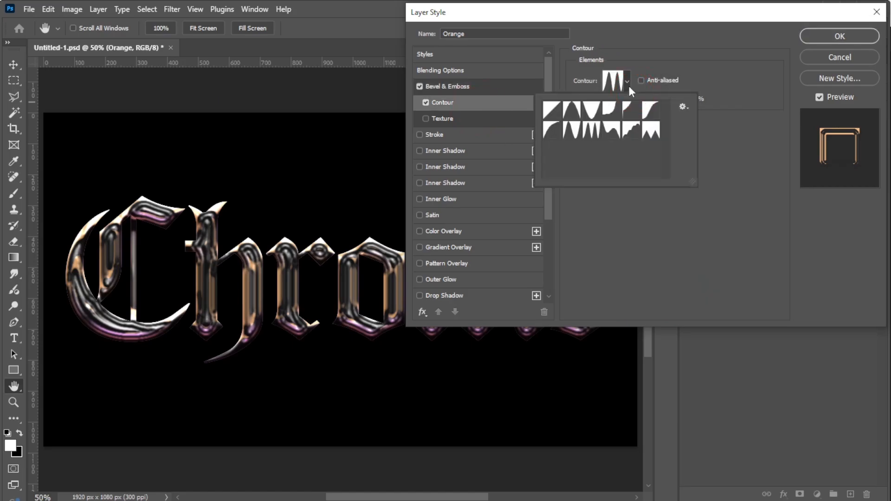
{"action": "left_click", "coordinate": [589, 122]}
{"action": "left_click", "coordinate": [702, 123]}
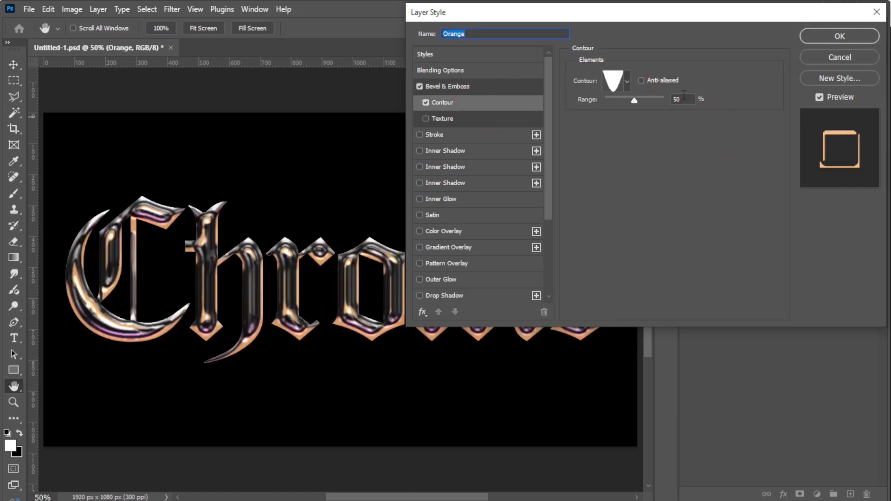
{"action": "left_click", "coordinate": [836, 37]}
- Collapse the Orange layer's effects, duplicate the layer and rename the copy as Top Brown
{"action": "left_click", "coordinate": [872, 130]}
{"action": "key", "text": "ctrl+j"}
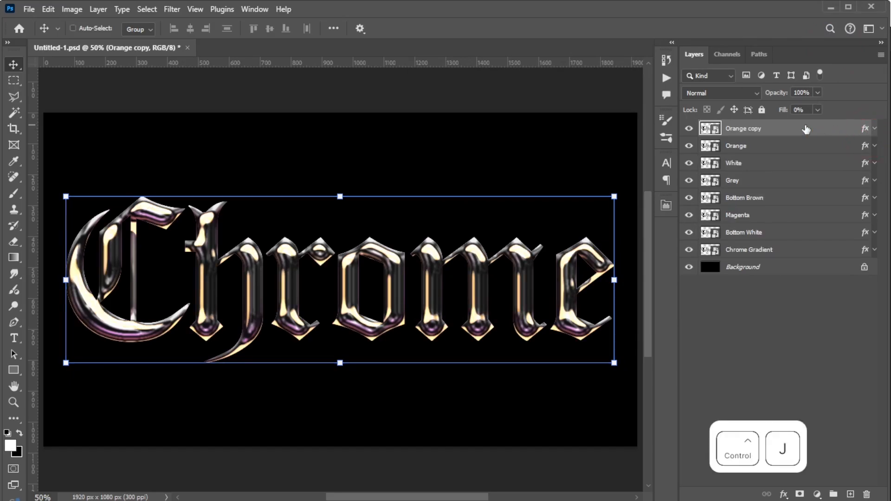
{"action": "double_click", "coordinate": [753, 129]}
{"action": "type", "text": "To"}
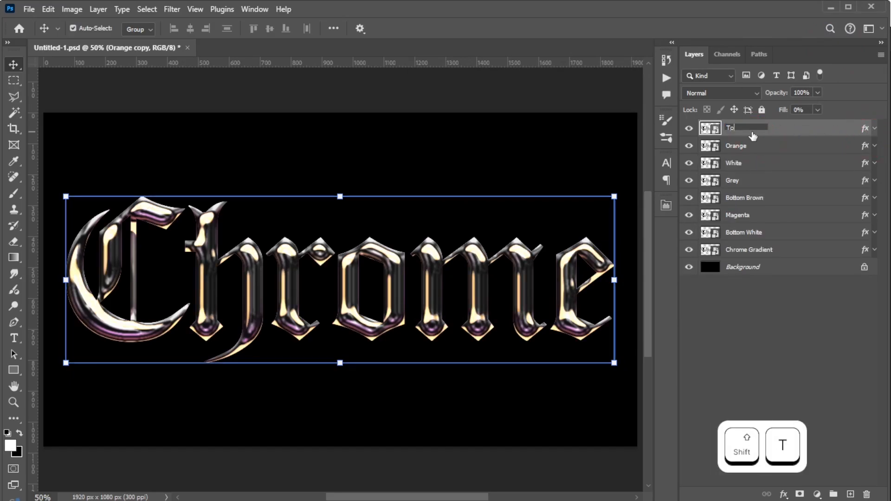
{"action": "type", "text": "p Brown"}
{"action": "key", "text": "Return"}
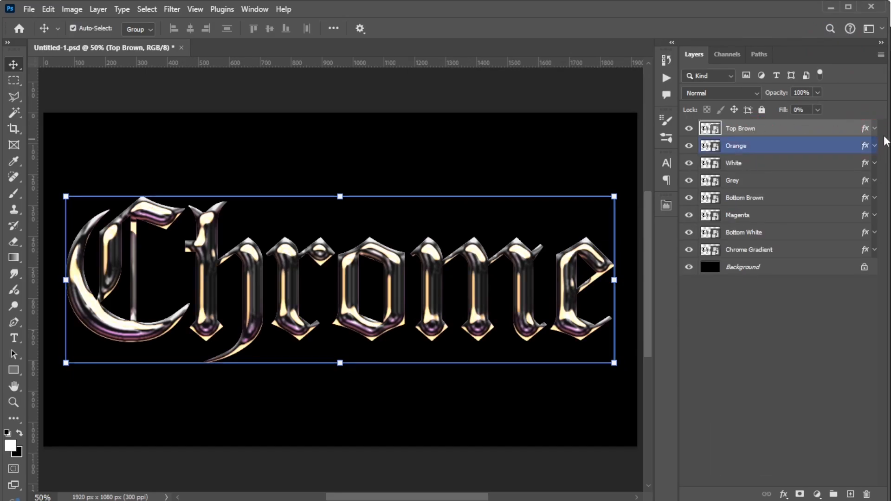
- Set the Top Brown layer's Bevel & Emboss size to 55 px and soften to 10 px
{"action": "left_click", "coordinate": [875, 129]}
{"action": "double_click", "coordinate": [756, 155]}
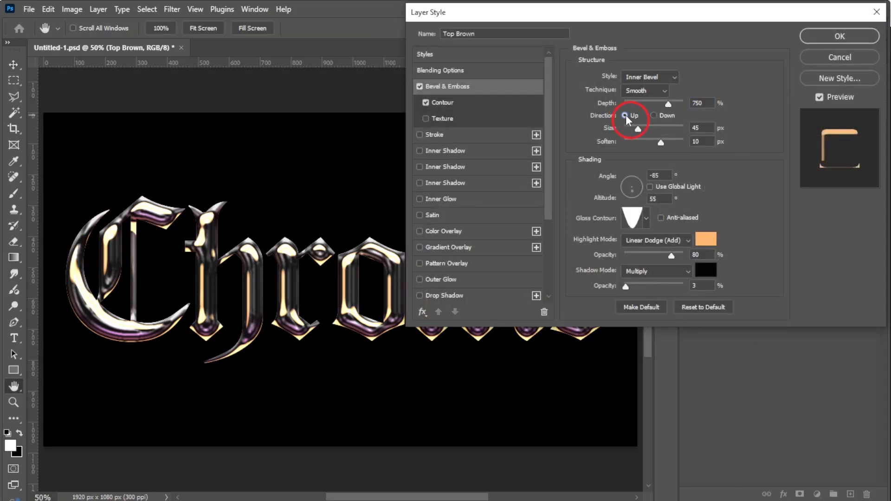
{"action": "left_click", "coordinate": [700, 127]}
{"action": "type", "text": "55"}
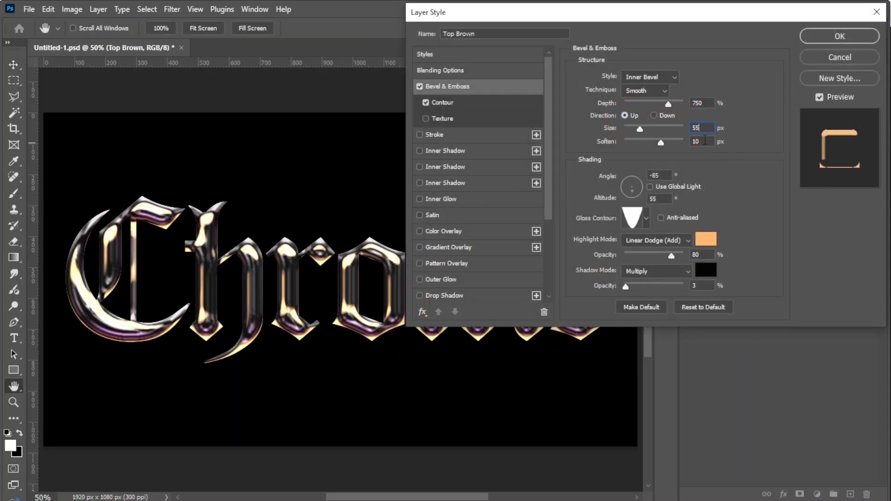
{"action": "left_click_drag", "start_coordinate": [701, 142], "coordinate": [687, 146]}
{"action": "type", "text": "1"}
- Set the Top Brown bevel's shading angle to 80° and altitude to 65°
{"action": "double_click", "coordinate": [667, 176]}
{"action": "type", "text": "80"}
{"action": "left_click_drag", "start_coordinate": [663, 198], "coordinate": [642, 200]}
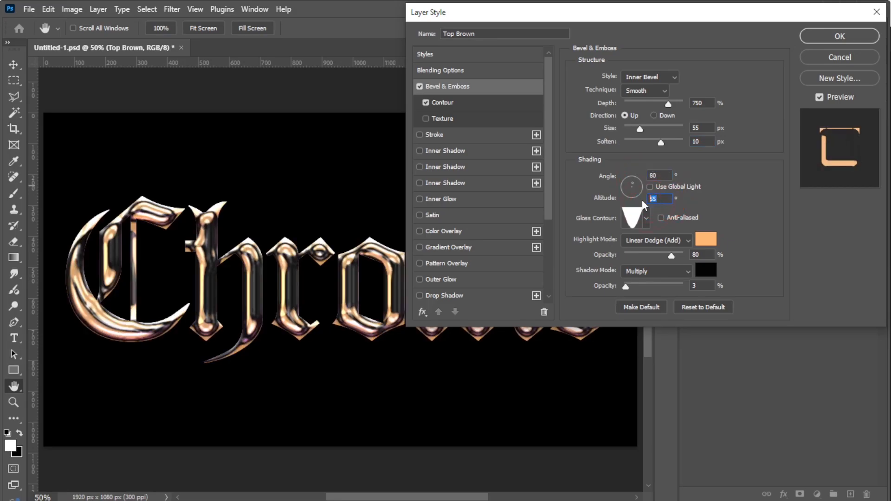
{"action": "type", "text": "65"}
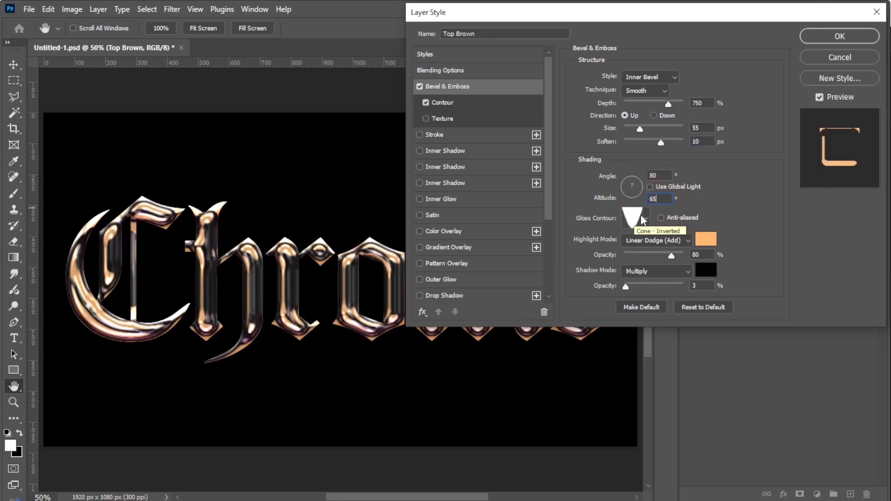
- Set the Top Brown bevel's highlight colour to 7d2c08 at 75% opacity and the shadow opacity to 0%
{"action": "left_click", "coordinate": [705, 238]}
{"action": "type", "text": "7d2c08"}
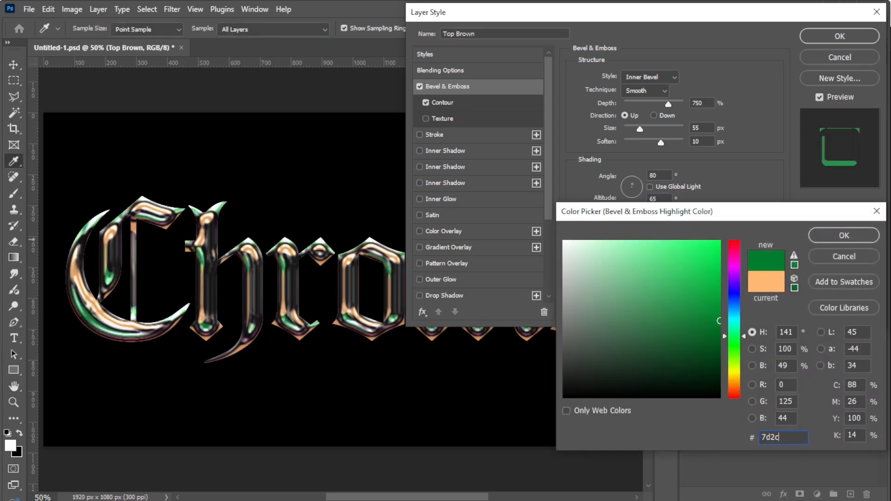
{"action": "left_click", "coordinate": [843, 236]}
{"action": "double_click", "coordinate": [701, 254]}
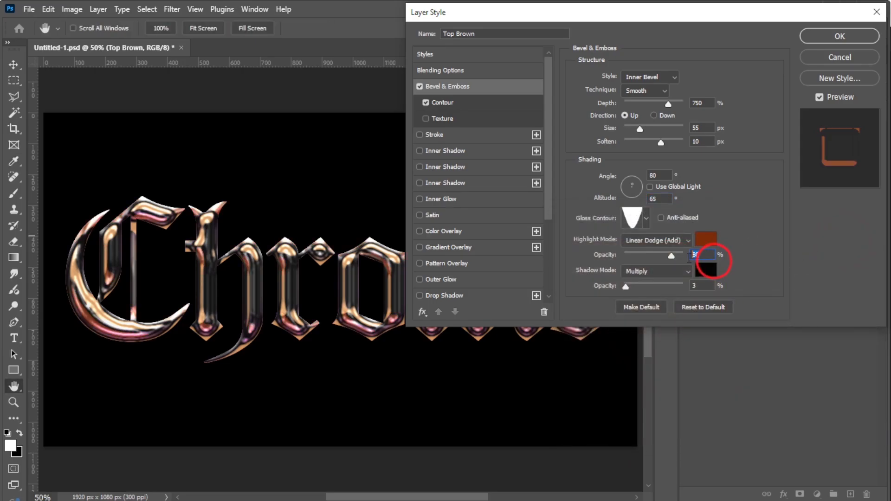
{"action": "type", "text": "75"}
{"action": "left_click_drag", "start_coordinate": [625, 285], "coordinate": [598, 290]}
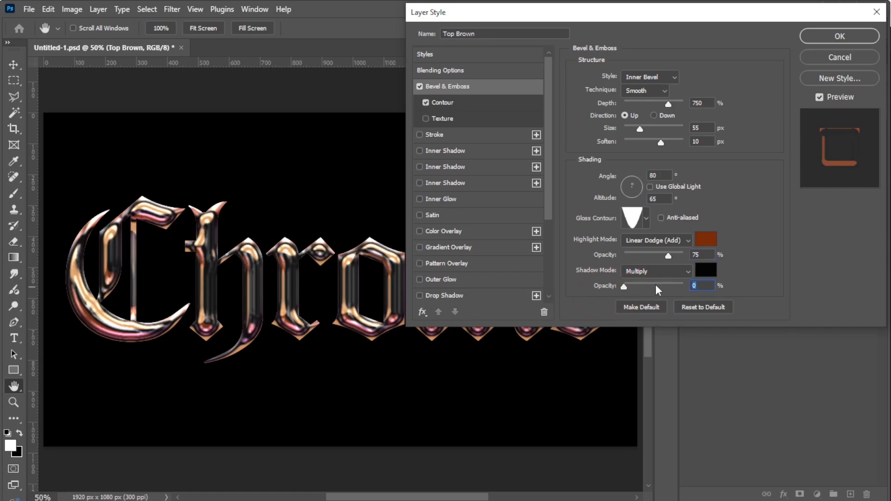
- Set the Top Brown bevel's Contour range to 45% and apply the layer style
{"action": "left_click", "coordinate": [485, 106]}
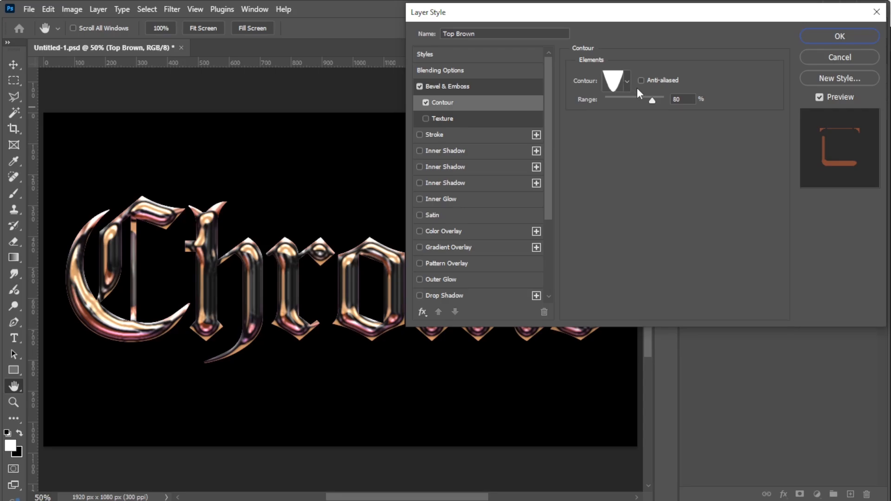
{"action": "double_click", "coordinate": [670, 100]}
{"action": "type", "text": "45"}
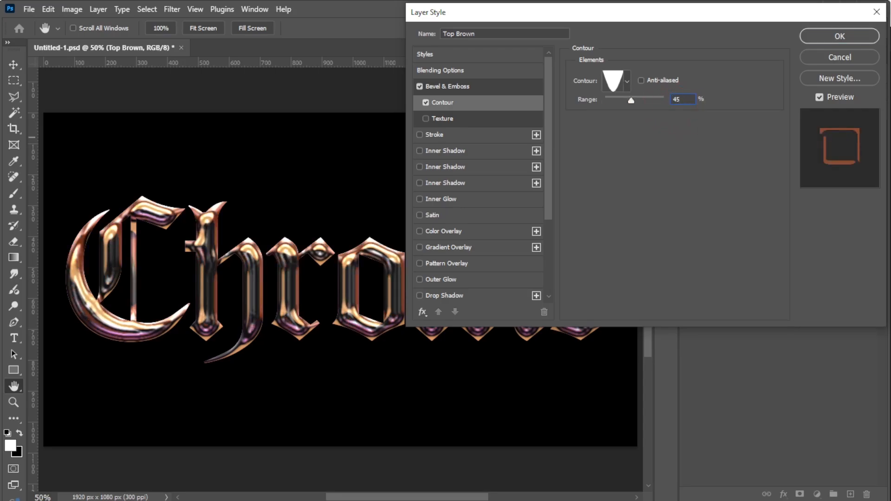
{"action": "key", "text": "Return"}
- Collapse the Top Brown layer's effects, duplicate the layer and rename the copy as Blue
{"action": "left_click", "coordinate": [874, 129]}
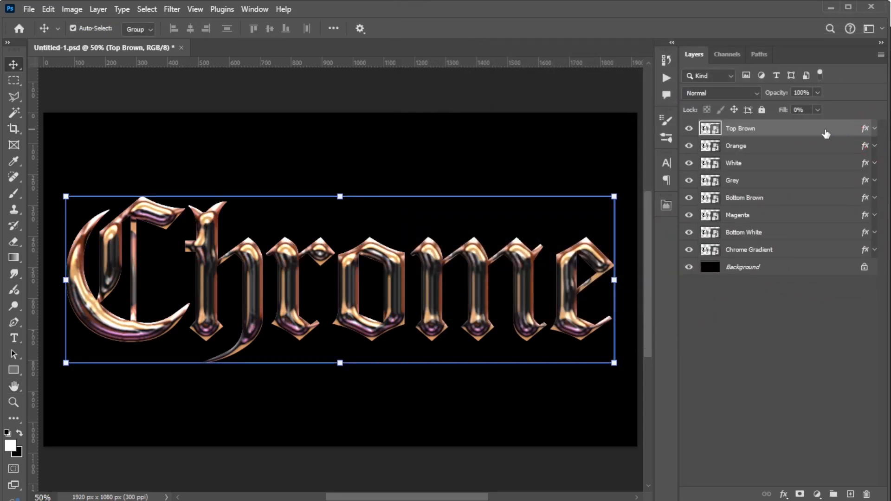
{"action": "key", "text": "ctrl+j"}
{"action": "double_click", "coordinate": [763, 129]}
{"action": "type", "text": "Blue"}
{"action": "key", "text": "Return"}
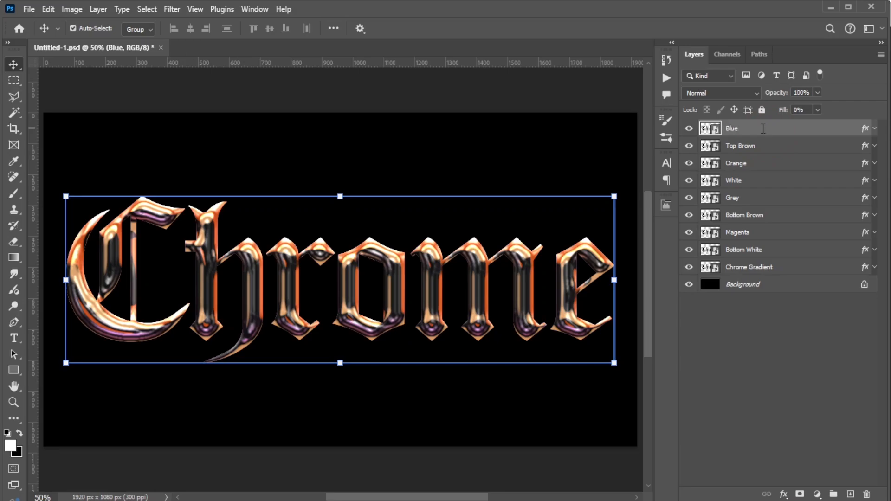
- Set the Blue layer's Bevel & Emboss depth to 75%, size to 40 px and soften to 5 px
{"action": "left_click", "coordinate": [875, 128]}
{"action": "double_click", "coordinate": [768, 155]}
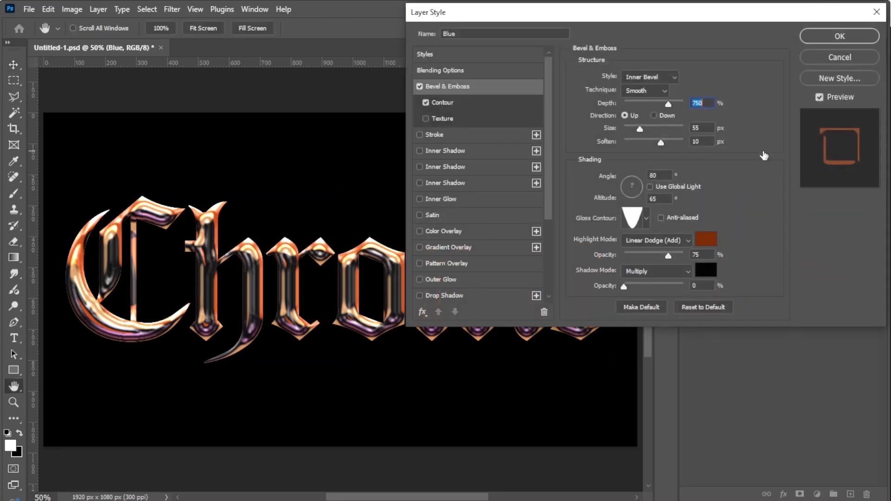
{"action": "key", "text": "BackSpace"}
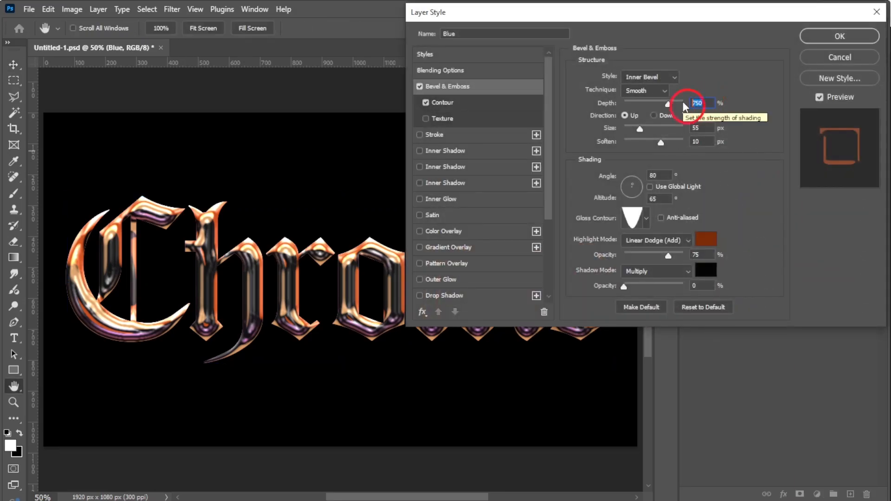
{"action": "double_click", "coordinate": [703, 128]}
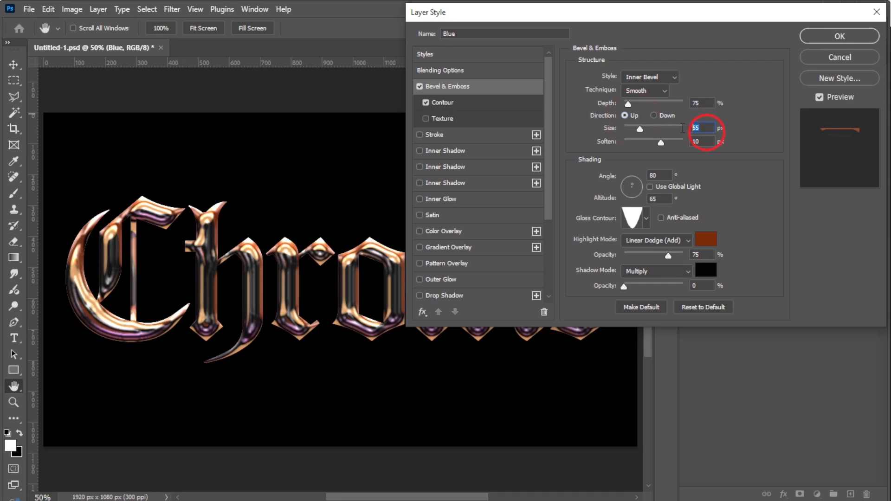
{"action": "type", "text": "40"}
{"action": "key", "text": "Tab"}
{"action": "type", "text": "5"}
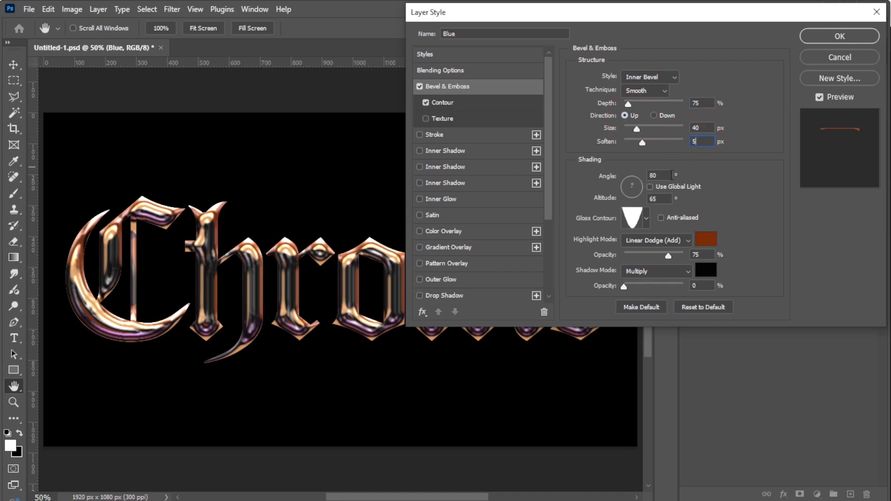
- Set the Blue bevel's shading angle to 90° and altitude to 55°
{"action": "type", "text": "90"}
{"action": "key", "text": "Tab"}
{"action": "type", "text": "55"}
- Give the Blue bevel the Cone - Inverted gloss contour and raise its lowest point above the halfway line
{"action": "left_click", "coordinate": [646, 217]}
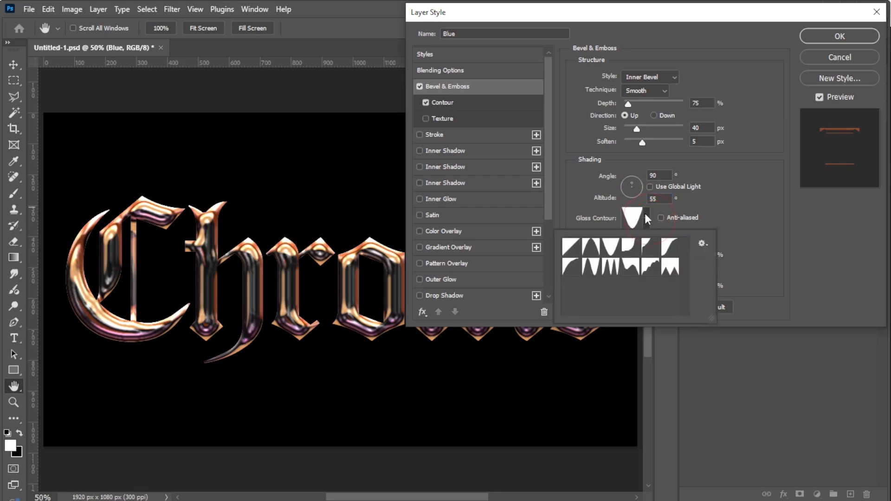
{"action": "left_click", "coordinate": [617, 245]}
{"action": "left_click", "coordinate": [637, 218]}
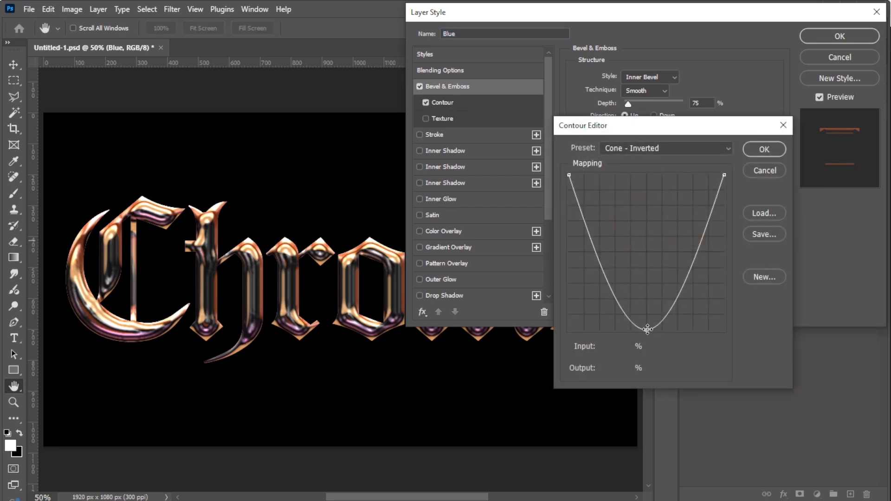
{"action": "left_click_drag", "start_coordinate": [648, 329], "coordinate": [647, 221]}
{"action": "left_click", "coordinate": [761, 150]}
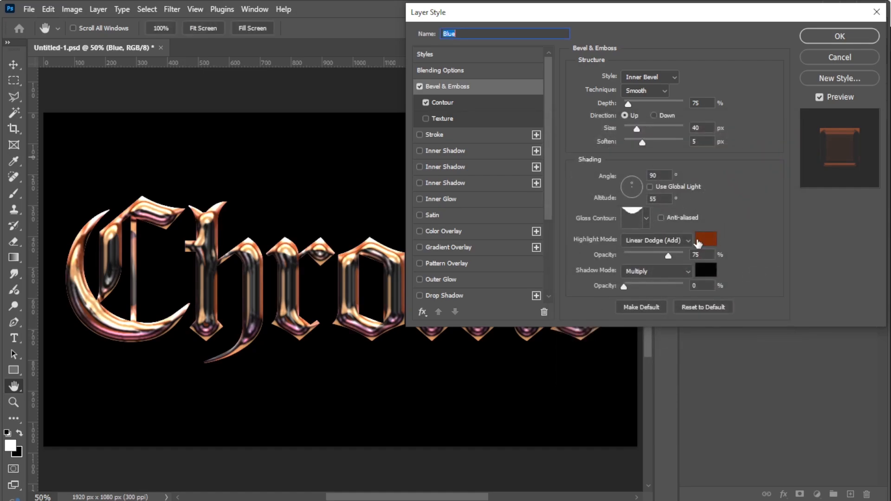
- Set the Blue bevel's highlight colour to 0084ff at 100% opacity and the shadow opacity to 85%
{"action": "left_click", "coordinate": [703, 239]}
{"action": "type", "text": "0084ff"}
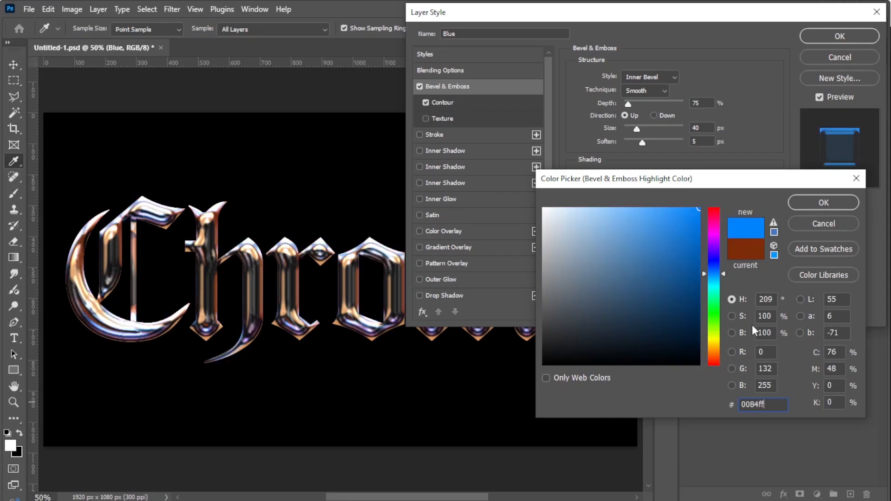
{"action": "left_click", "coordinate": [818, 203]}
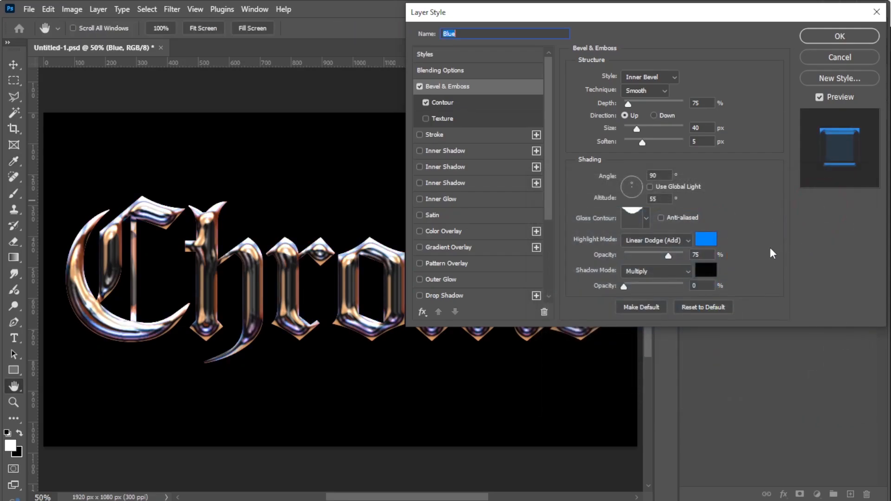
{"action": "left_click", "coordinate": [698, 254]}
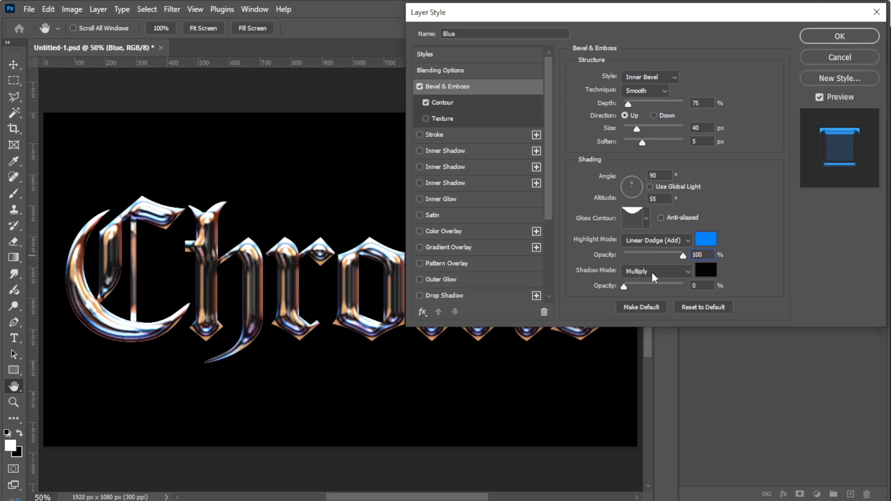
{"action": "left_click", "coordinate": [701, 286]}
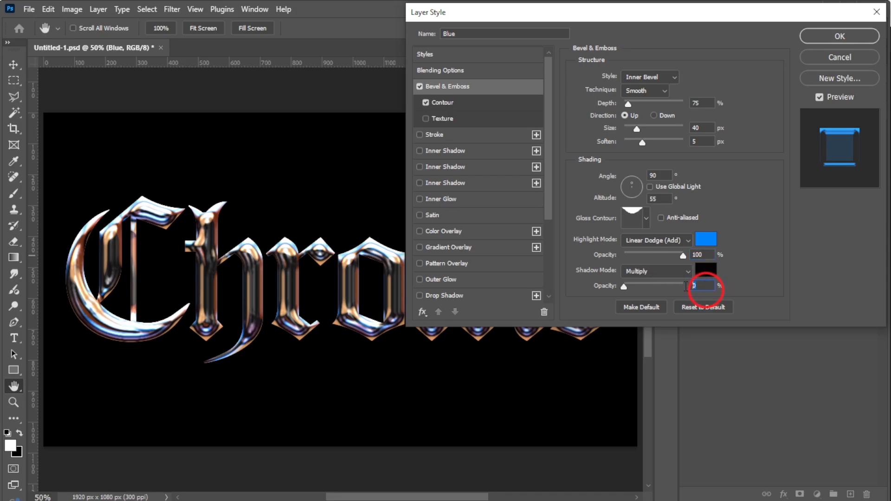
{"action": "type", "text": "85"}
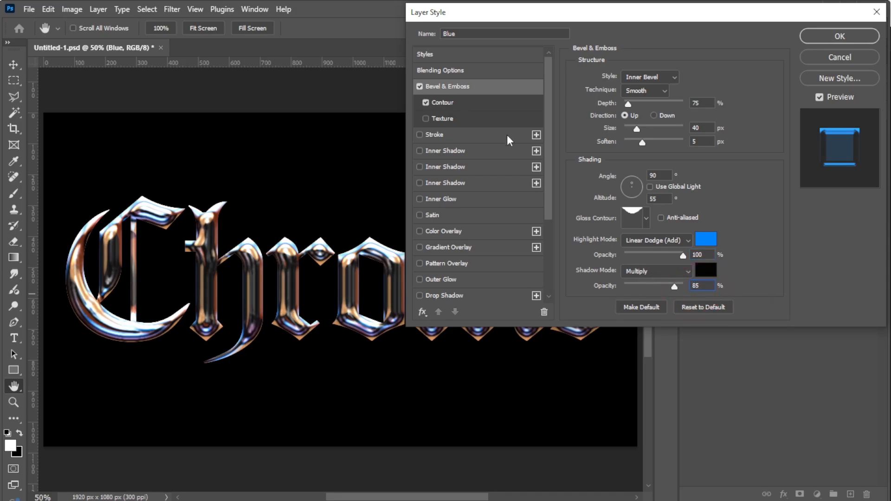
- Apply the Cone - Inverted preset to the Blue bevel's Contour and raise its lowest point to about 50% output
{"action": "left_click", "coordinate": [493, 102]}
{"action": "left_click", "coordinate": [627, 82]}
{"action": "left_click", "coordinate": [596, 113]}
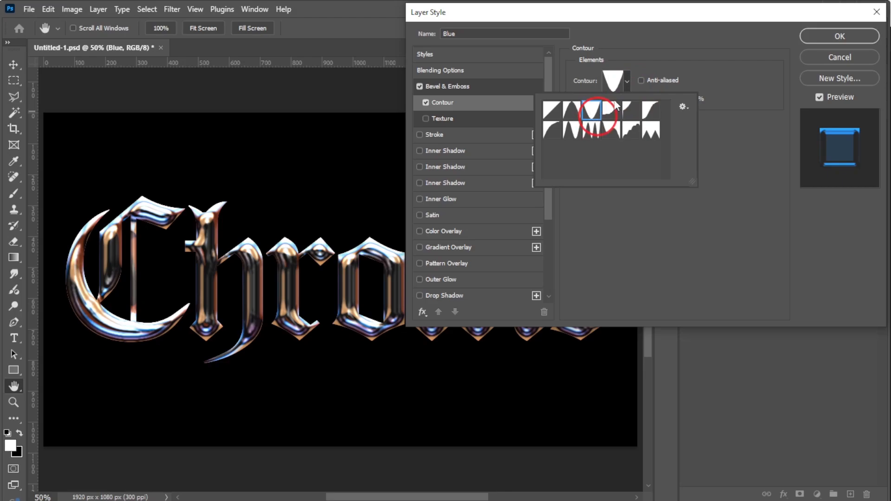
{"action": "left_click", "coordinate": [612, 81]}
{"action": "left_click", "coordinate": [645, 321]}
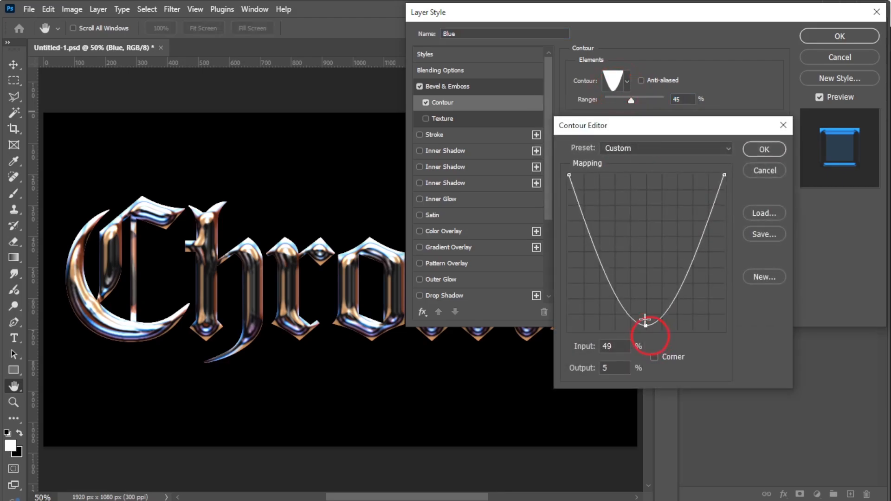
{"action": "left_click_drag", "start_coordinate": [645, 320], "coordinate": [649, 252]}
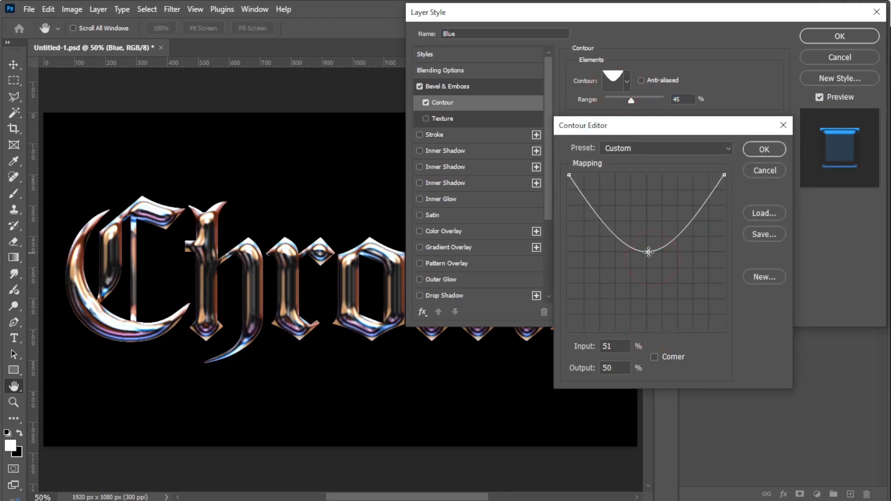
{"action": "left_click", "coordinate": [756, 148]}
- Set the Blue bevel's Contour range to 50% and apply the layer style
{"action": "left_click", "coordinate": [676, 99]}
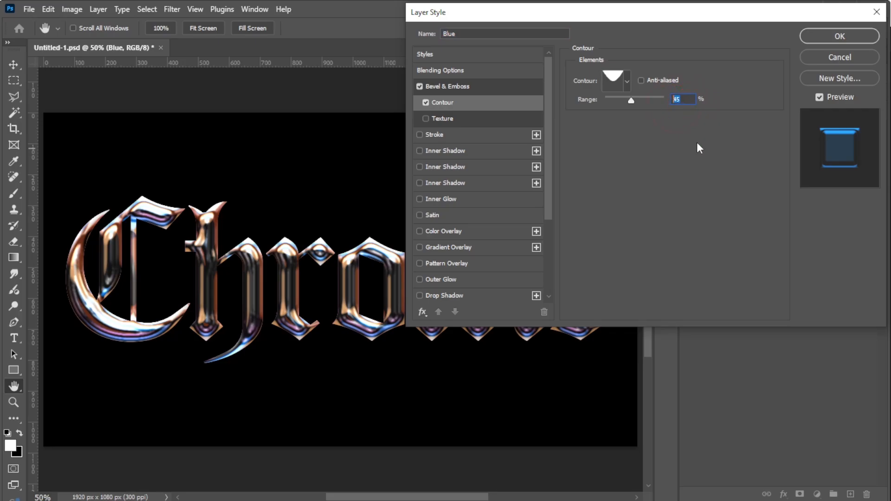
{"action": "type", "text": "50"}
{"action": "left_click", "coordinate": [845, 36]}
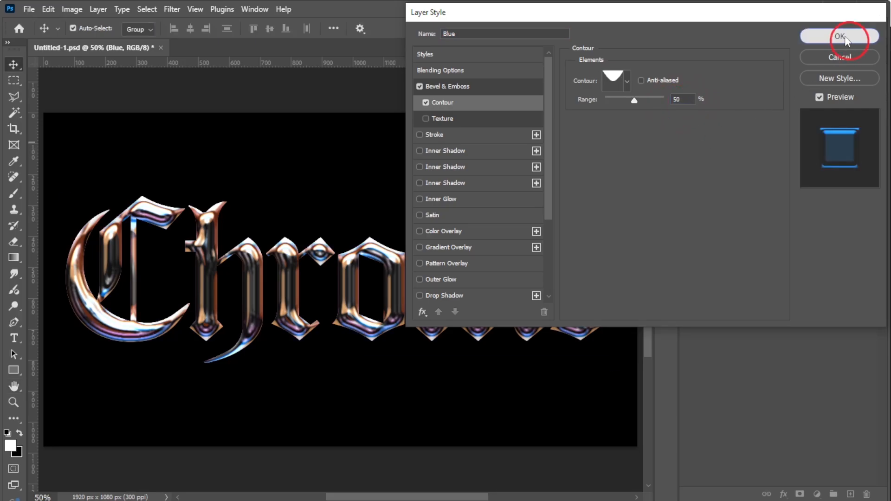
- Duplicate the Blue layer and rename the copy as Black
{"action": "key", "text": "ctrl+j"}
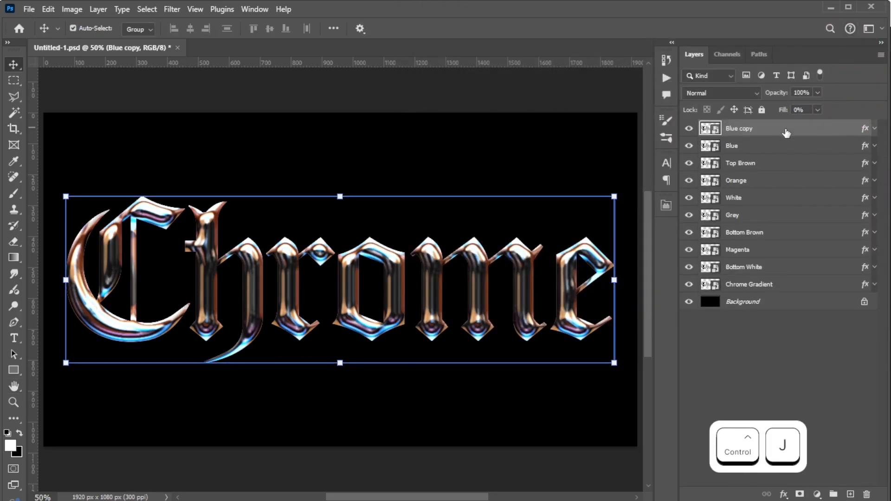
{"action": "double_click", "coordinate": [751, 129]}
{"action": "type", "text": "Black"}
{"action": "key", "text": "Return"}
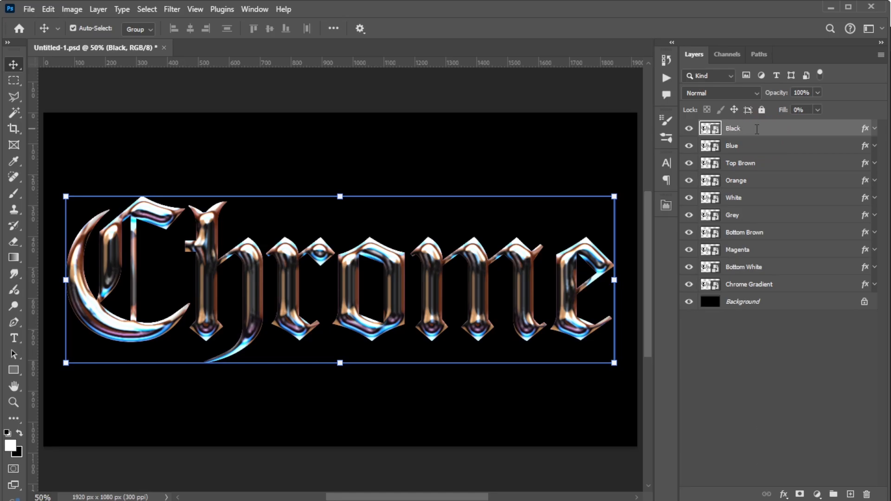
- Set the Black layer's Bevel & Emboss depth to 280% and size to 50 px
{"action": "left_click", "coordinate": [874, 128]}
{"action": "double_click", "coordinate": [758, 157]}
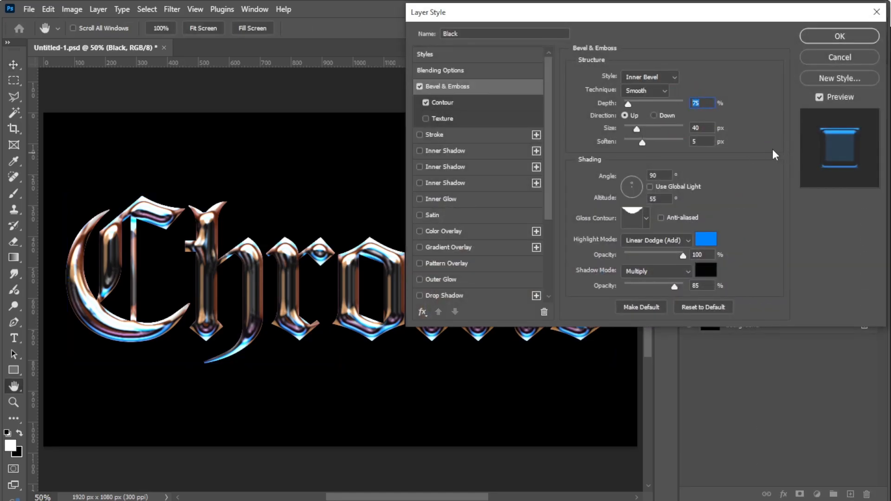
{"action": "type", "text": "280"}
{"action": "left_click", "coordinate": [697, 129]}
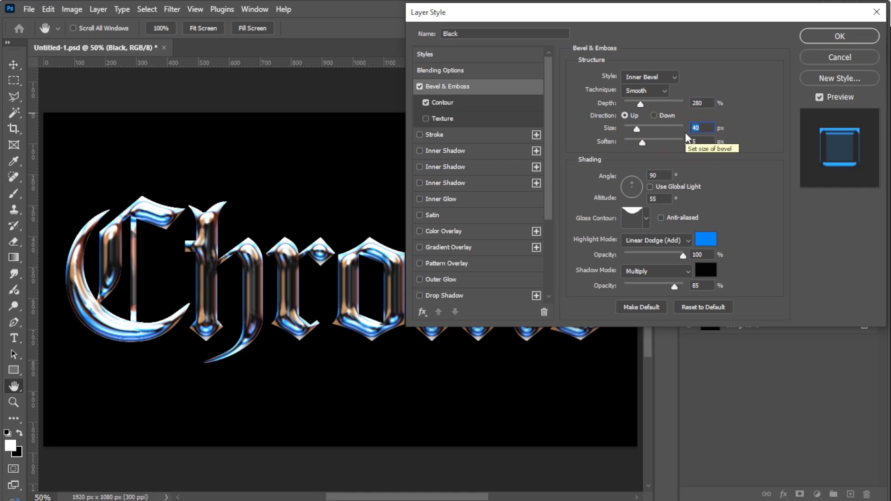
{"action": "type", "text": "50"}
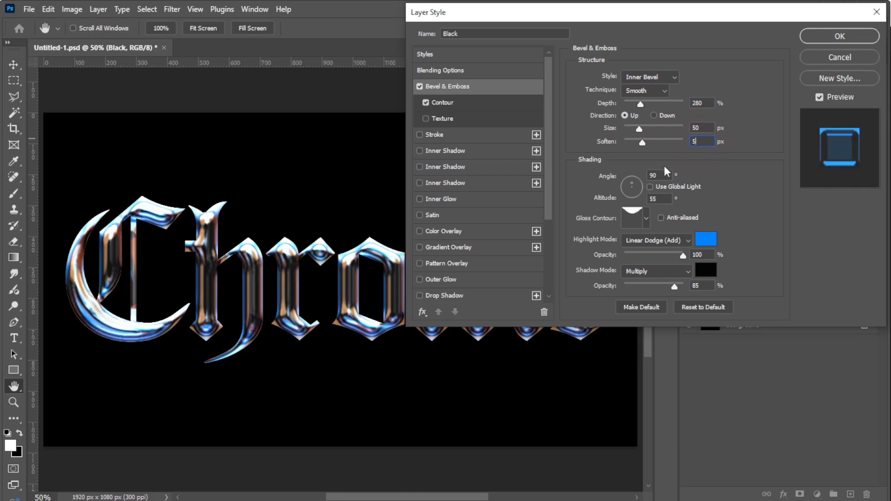
- Set the Black bevel's angle to 95° and altitude to 45°, and choose the descending rolling-slope gloss contour
{"action": "left_click", "coordinate": [668, 175]}
{"action": "type", "text": "95"}
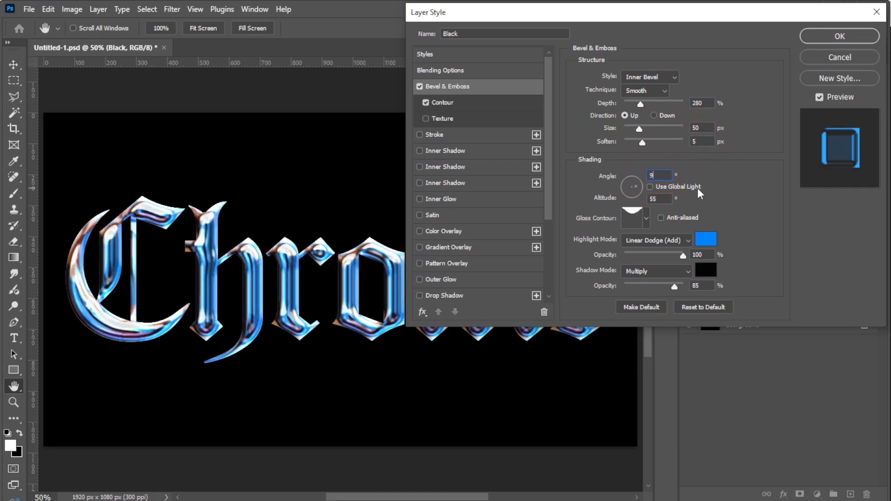
{"action": "type", "text": "45"}
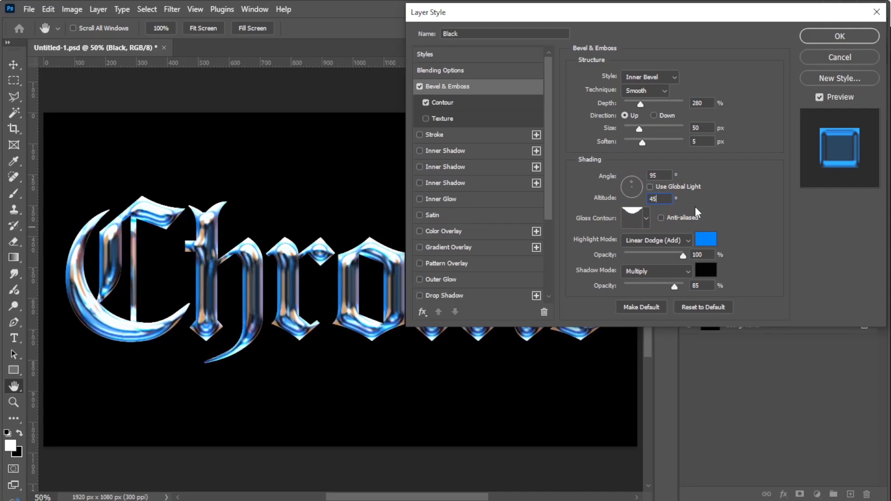
{"action": "left_click", "coordinate": [645, 218]}
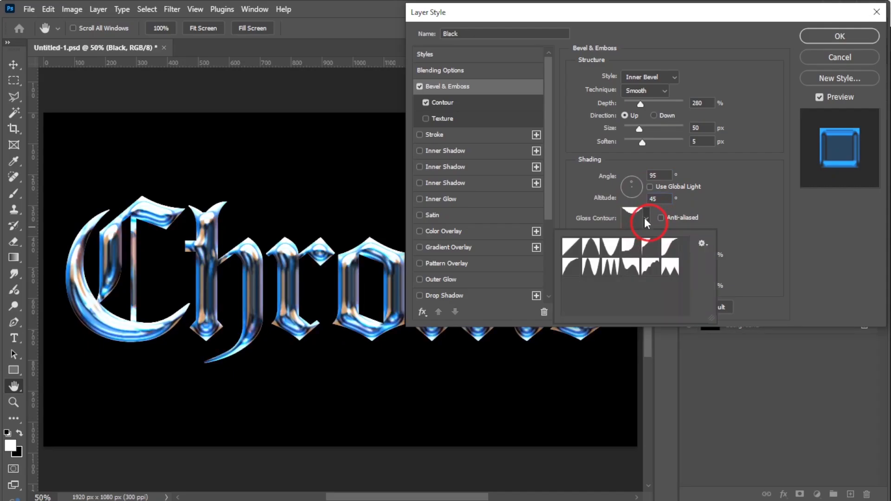
{"action": "left_click", "coordinate": [628, 267]}
{"action": "left_click", "coordinate": [754, 250]}
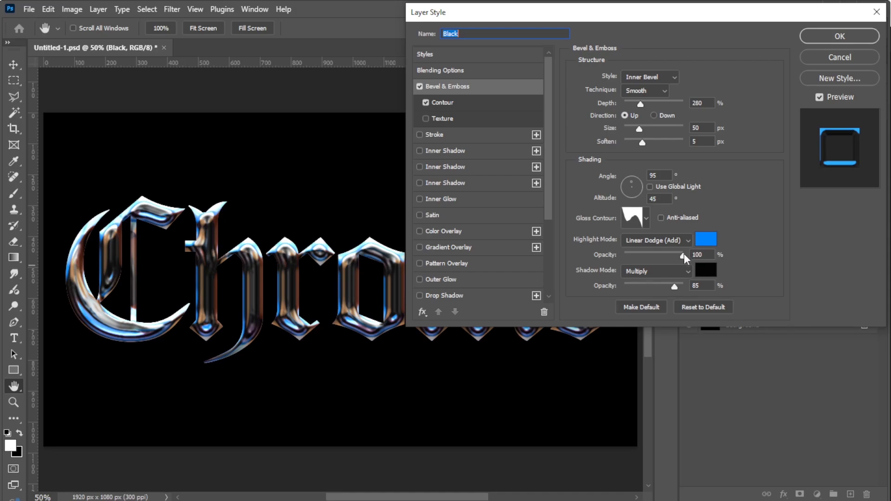
- Set the Black bevel's highlight opacity to 0% and shadow opacity to 100%
{"action": "left_click_drag", "start_coordinate": [684, 254], "coordinate": [619, 256]}
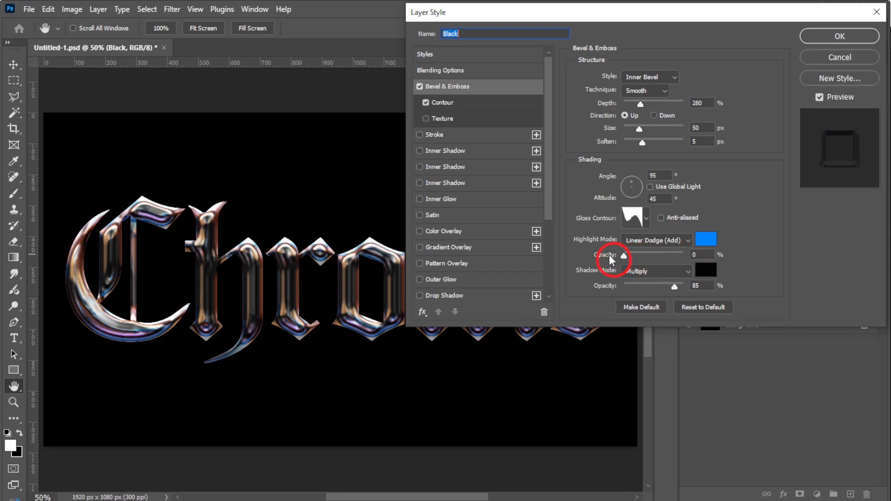
{"action": "left_click", "coordinate": [609, 255]}
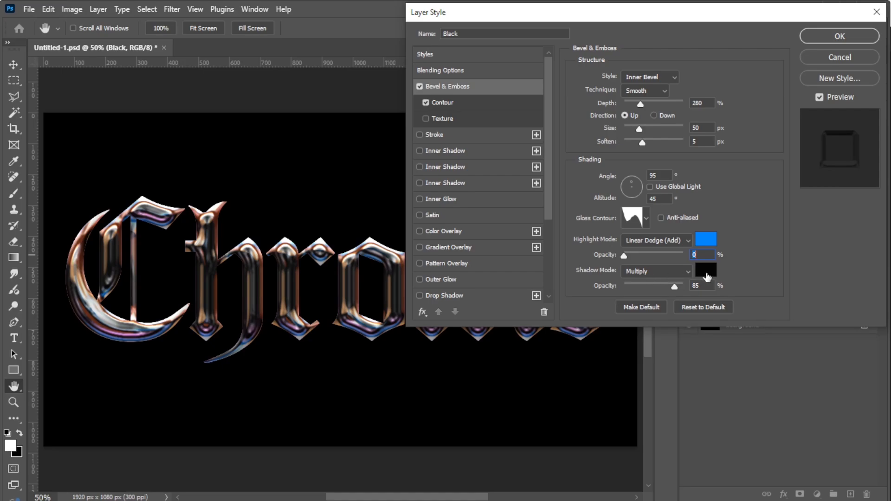
{"action": "left_click", "coordinate": [699, 286]}
{"action": "type", "text": "100"}
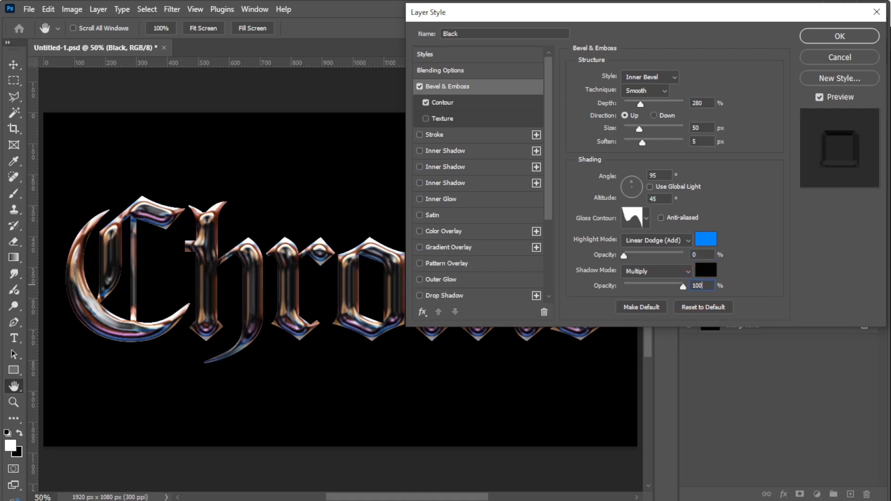
- Set the Black bevel's Contour to Cone - Inverted with a 30% range and apply the layer style
{"action": "left_click", "coordinate": [471, 108]}
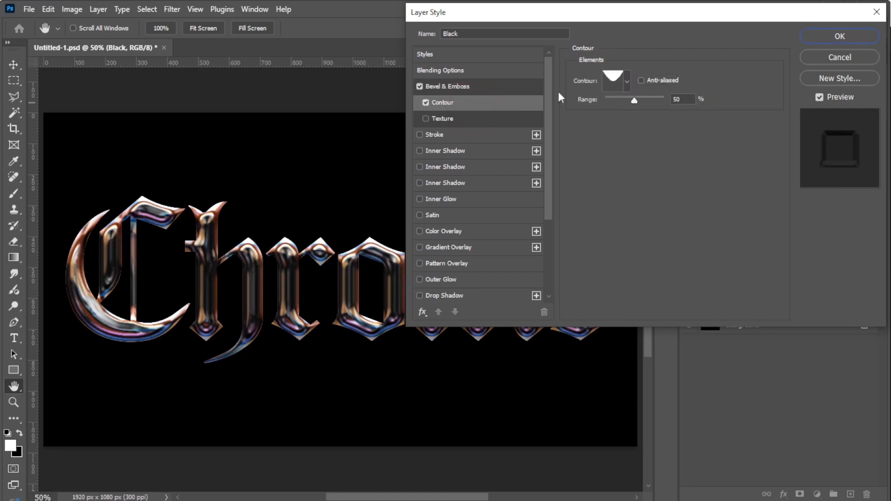
{"action": "left_click", "coordinate": [628, 83]}
{"action": "left_click", "coordinate": [591, 110]}
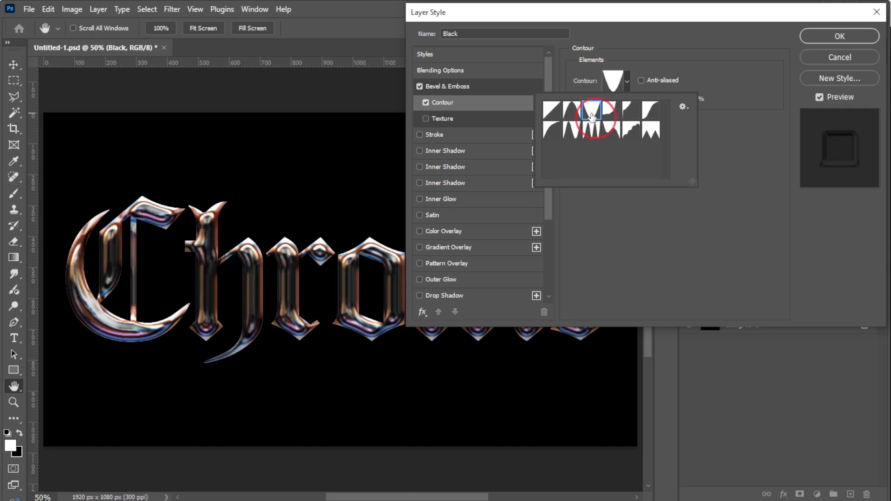
{"action": "left_click", "coordinate": [701, 126]}
{"action": "left_click", "coordinate": [677, 100]}
{"action": "type", "text": "30"}
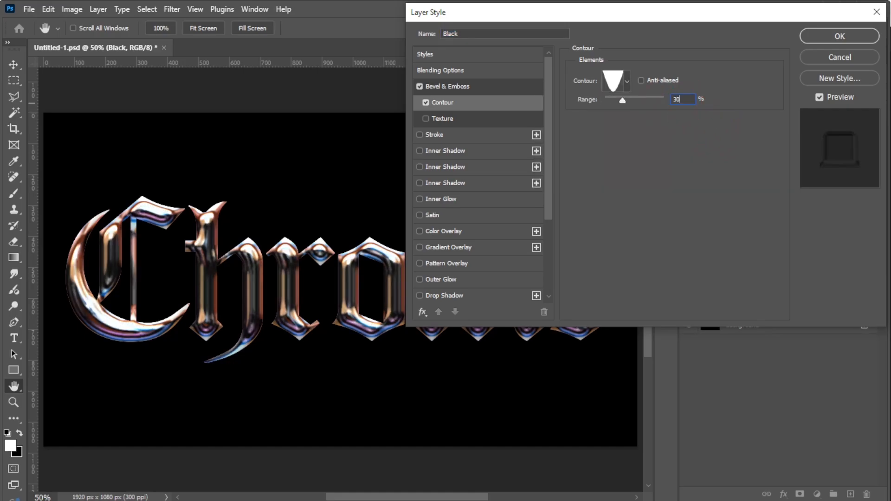
{"action": "left_click", "coordinate": [856, 35]}
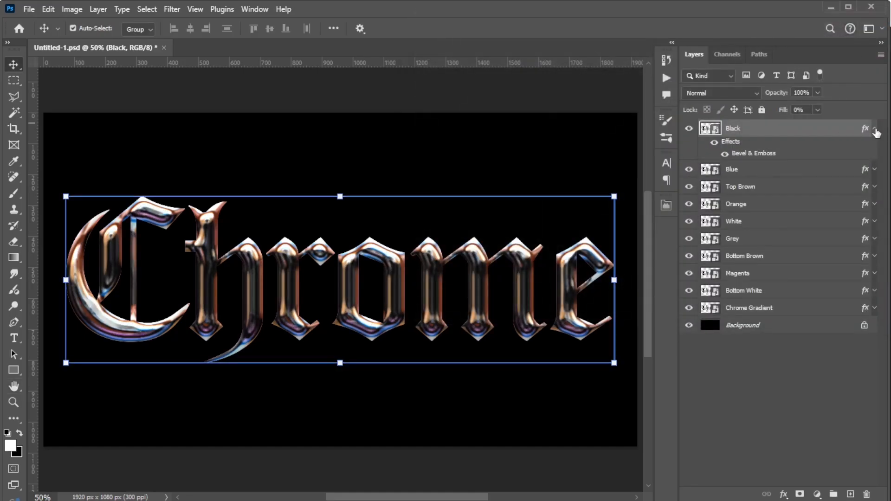
- Collapse the Black layer's effects, duplicate the layer and rename the copy as Stroke
{"action": "left_click", "coordinate": [873, 129]}
{"action": "key", "text": "ctrl+j"}
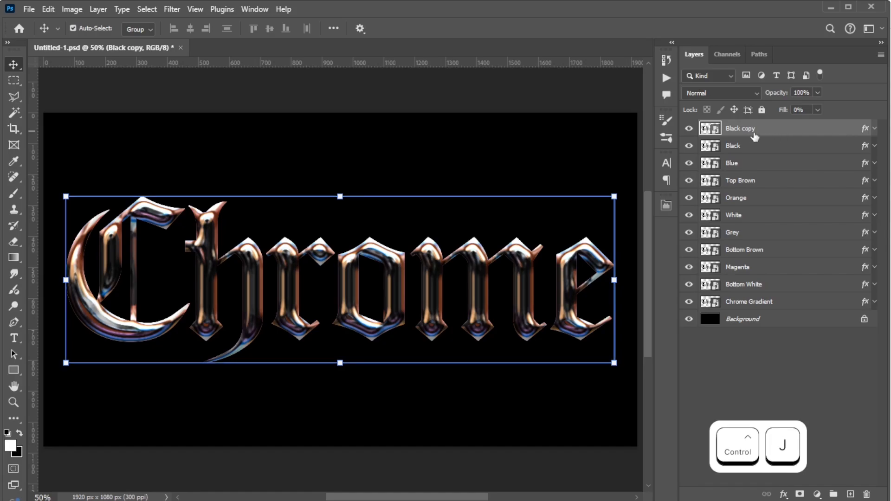
{"action": "double_click", "coordinate": [740, 129]}
{"action": "type", "text": "Stroke"}
{"action": "key", "text": "Return"}
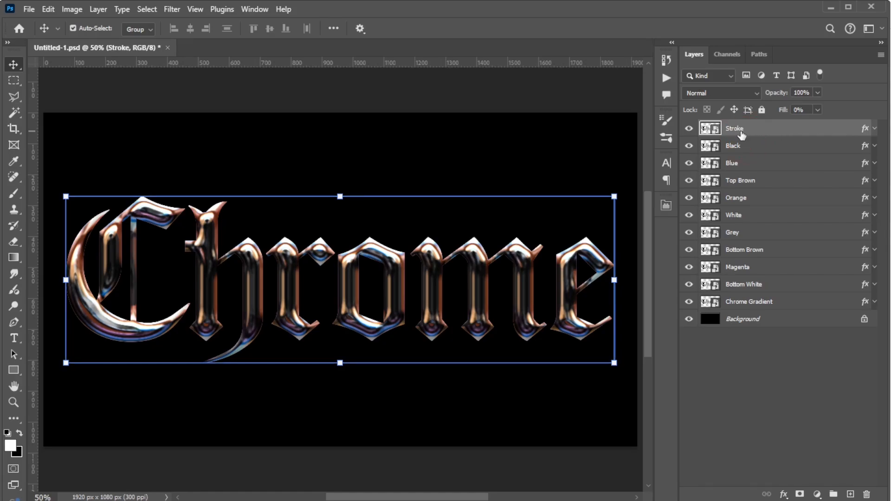
- Add a Stroke effect to the Stroke layer with 3 px size, Outside position, 100% opacity and a Gradient fill
{"action": "left_click", "coordinate": [875, 129]}
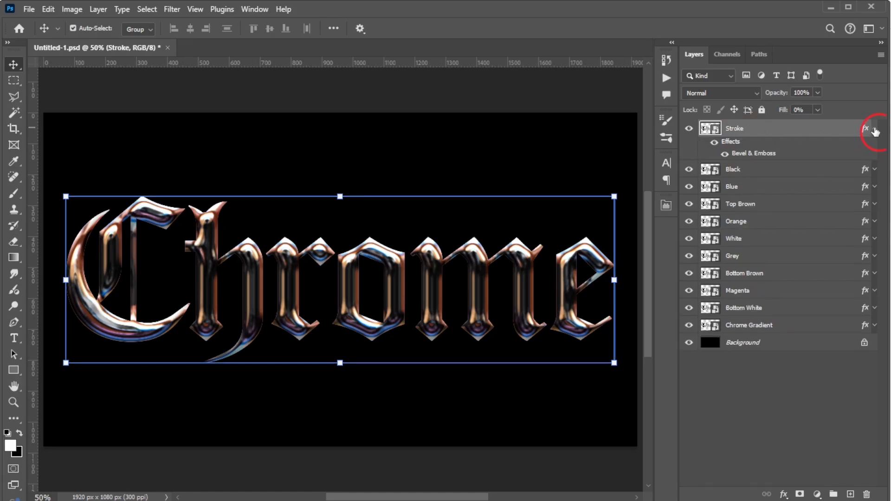
{"action": "double_click", "coordinate": [747, 154]}
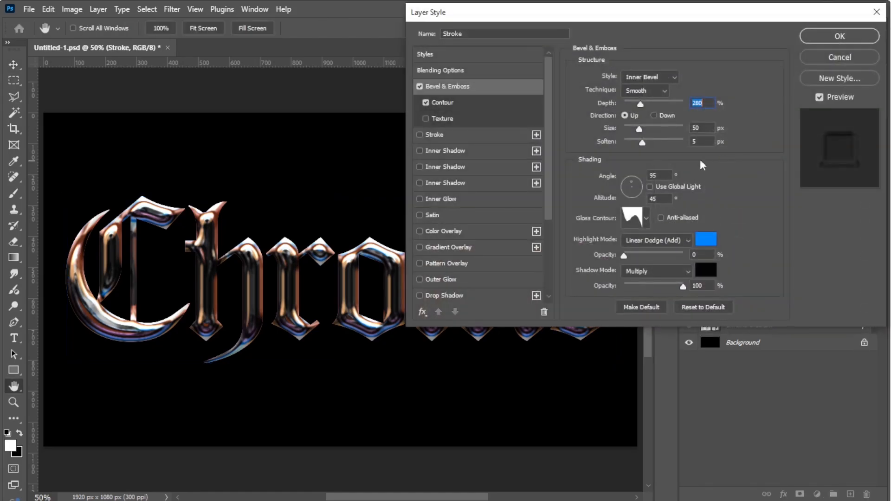
{"action": "left_click", "coordinate": [461, 134]}
{"action": "double_click", "coordinate": [694, 75]}
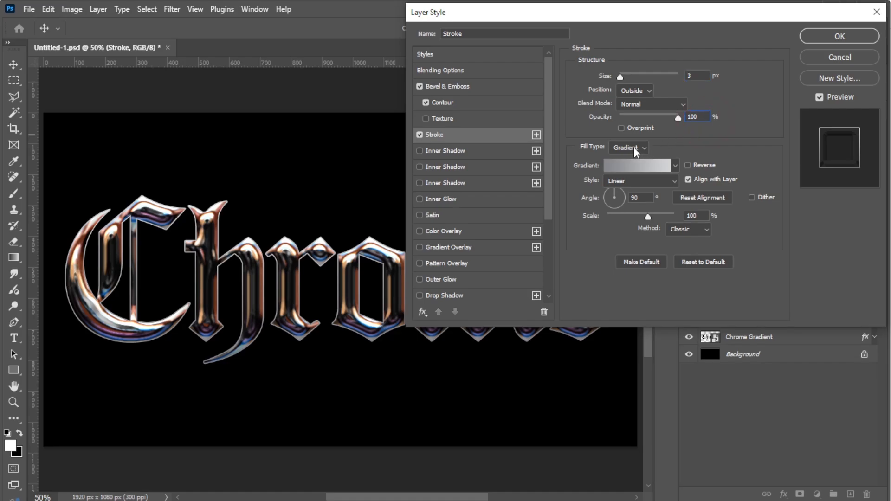
- Edit the stroke's gradient and set its starting colour stop to #86878b
{"action": "left_click", "coordinate": [636, 166]}
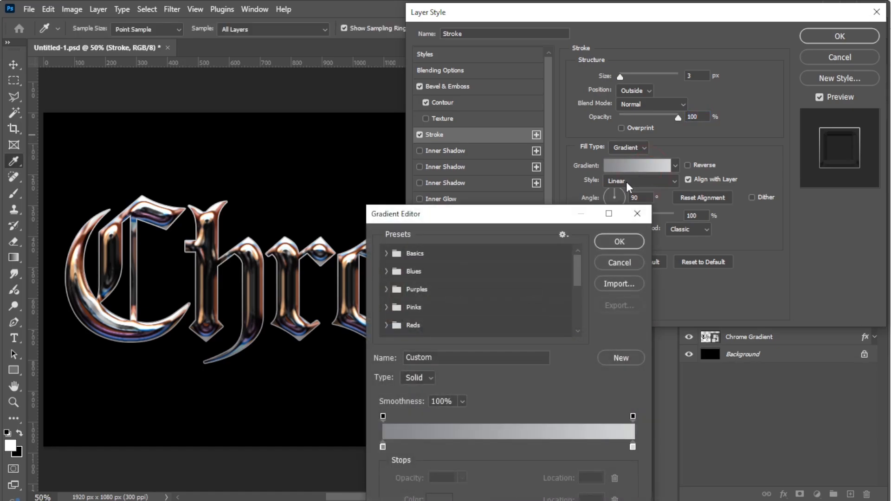
{"action": "left_click", "coordinate": [383, 446]}
{"action": "left_click", "coordinate": [439, 498]}
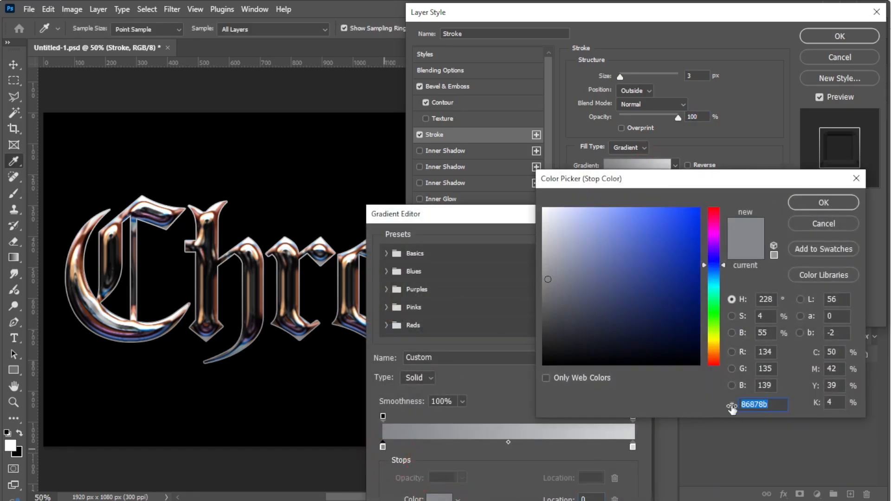
{"action": "left_click_drag", "start_coordinate": [772, 405], "coordinate": [751, 406]}
{"action": "left_click", "coordinate": [821, 203]}
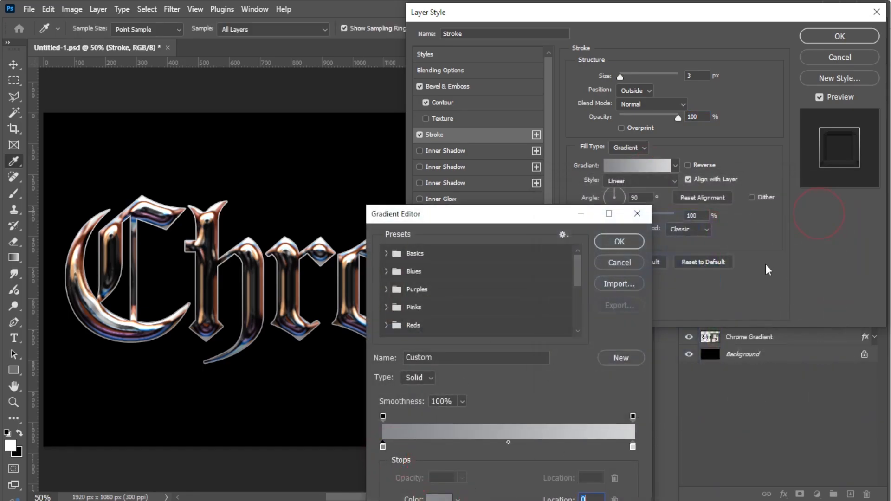
- Set the stroke gradient's end colour stop at location 100 to #d4d5d6
{"action": "left_click", "coordinate": [633, 446]}
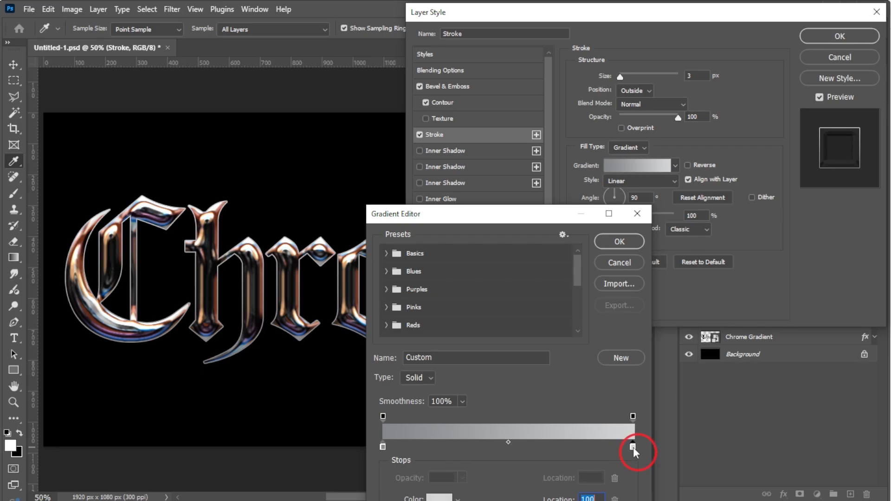
{"action": "left_click", "coordinate": [439, 497]}
{"action": "left_click_drag", "start_coordinate": [774, 405], "coordinate": [732, 407]}
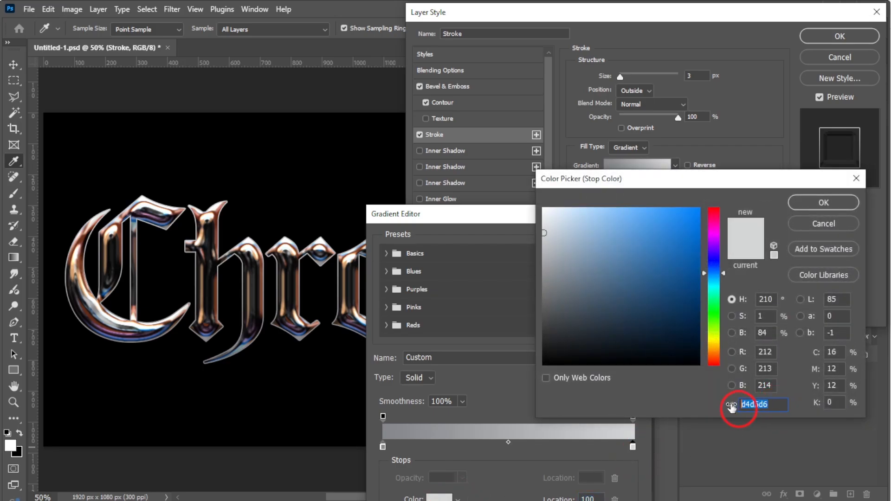
{"action": "left_click", "coordinate": [851, 208]}
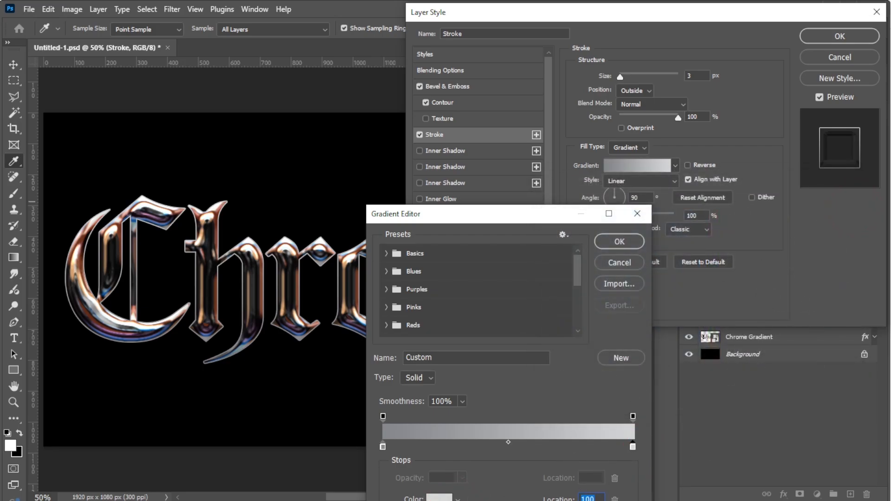
- Use 100% opacity stops at both gradient ends, apply the gradient and use a 90° angle with 100% scale
{"action": "left_click", "coordinate": [383, 416]}
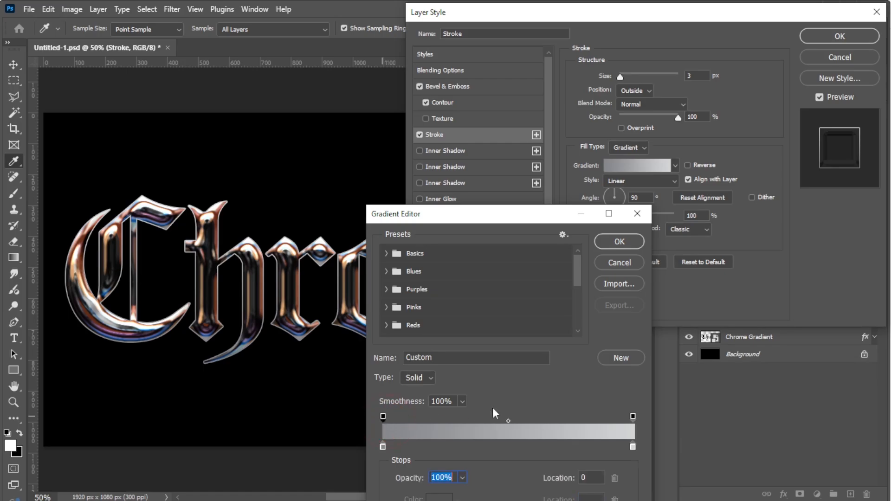
{"action": "left_click", "coordinate": [633, 417]}
{"action": "left_click", "coordinate": [627, 239]}
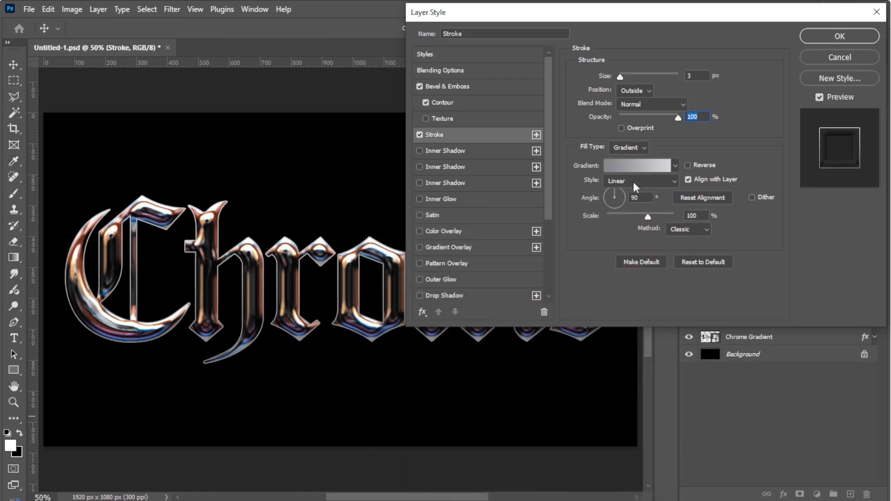
{"action": "left_click", "coordinate": [640, 199]}
- Turn off the Stroke layer's bevel Contour and change the bevel style to Stroke Emboss
{"action": "left_click", "coordinate": [455, 87]}
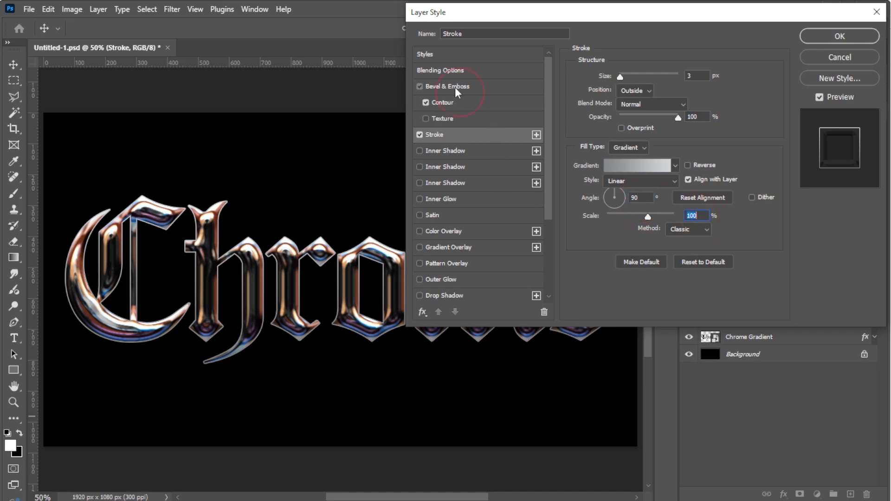
{"action": "left_click", "coordinate": [427, 101]}
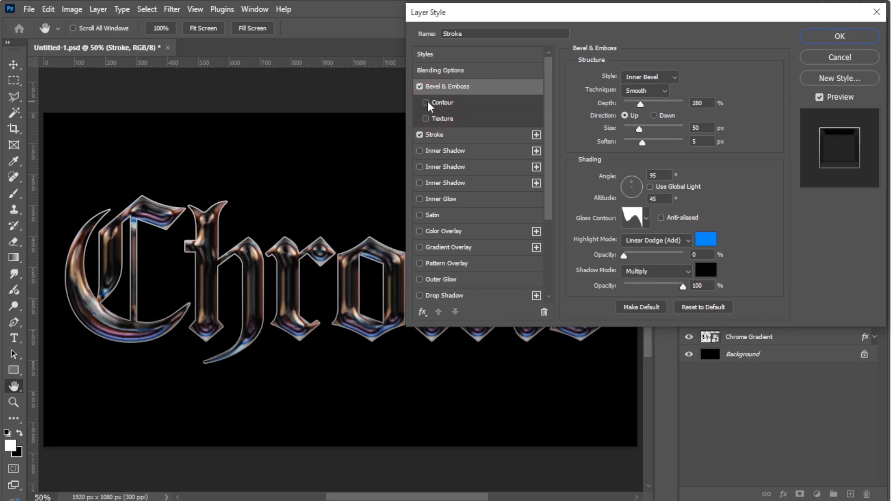
{"action": "left_click", "coordinate": [654, 78]}
{"action": "left_click", "coordinate": [646, 132]}
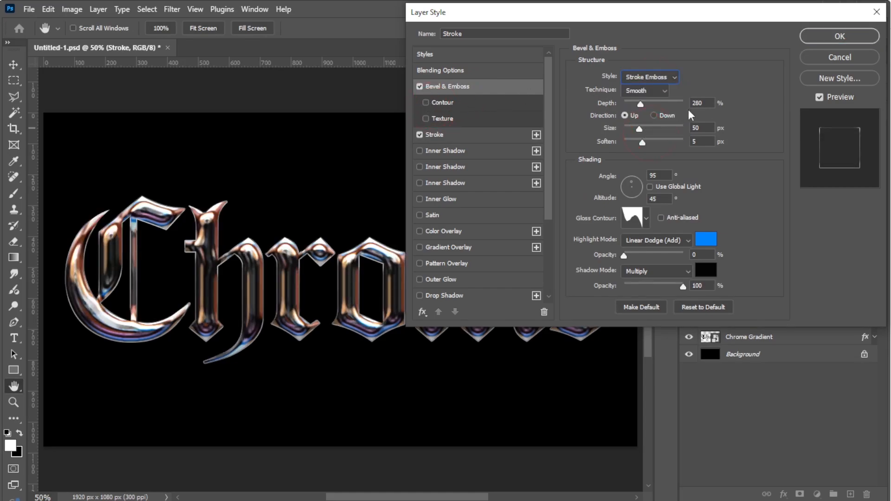
- Set the stroke bevel's size to 3 px and soften to 3 px
{"action": "double_click", "coordinate": [701, 128]}
{"action": "type", "text": "3"}
{"action": "double_click", "coordinate": [701, 142]}
{"action": "type", "text": "3"}
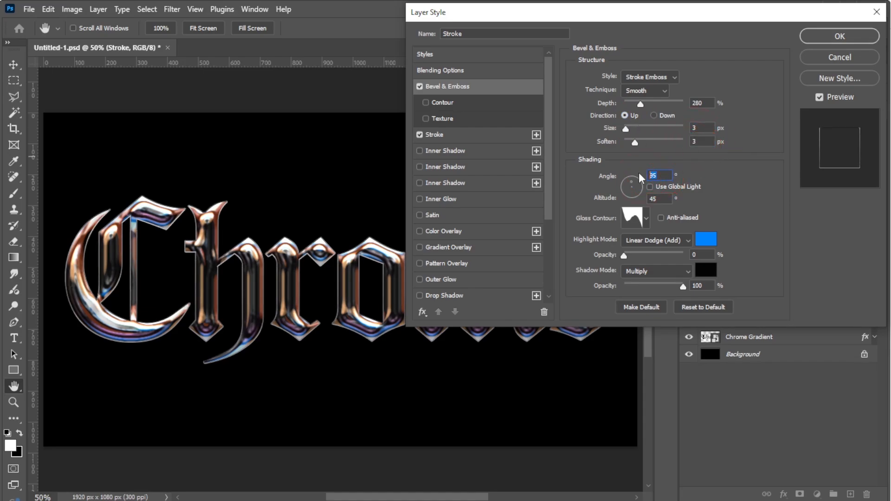
- Set the stroke bevel's angle to 90° and altitude to 60°, and choose the Cone gloss contour
{"action": "type", "text": "90"}
{"action": "key", "text": "Tab"}
{"action": "type", "text": "60"}
{"action": "left_click", "coordinate": [644, 217]}
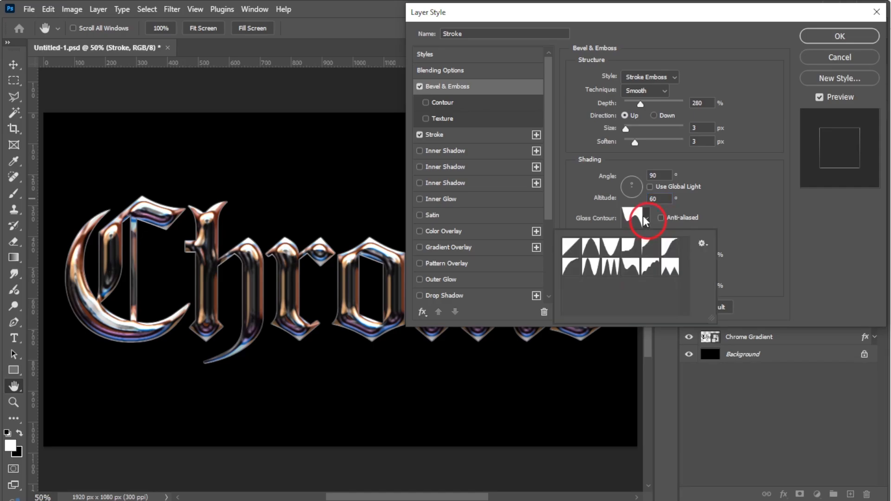
{"action": "left_click", "coordinate": [592, 247]}
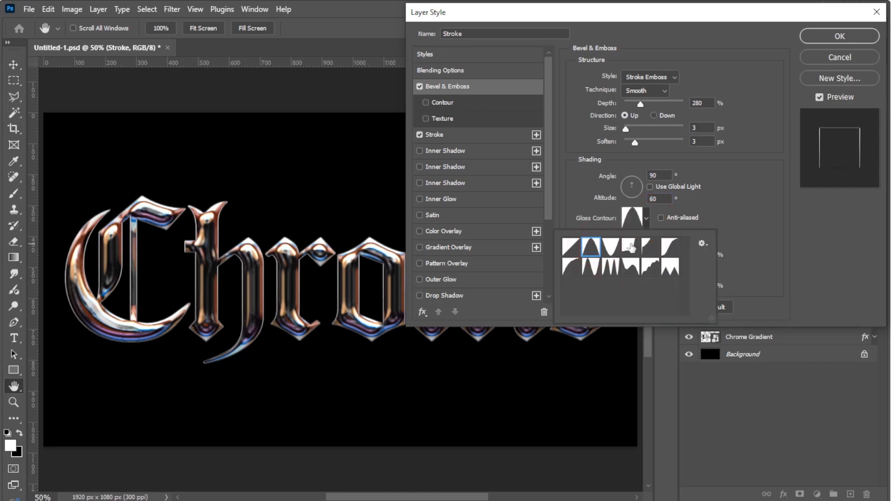
{"action": "left_click", "coordinate": [739, 241]}
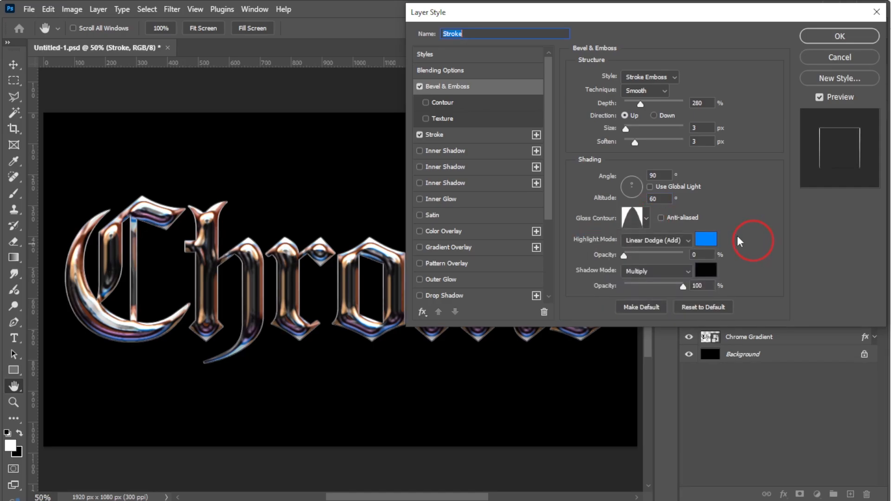
- Make the bevel highlight white at 100% opacity with shadow opacity at 100%, and apply the layer style
{"action": "left_click", "coordinate": [701, 241]}
{"action": "left_click", "coordinate": [550, 216]}
{"action": "left_click", "coordinate": [820, 203]}
{"action": "left_click_drag", "start_coordinate": [625, 256], "coordinate": [768, 263]}
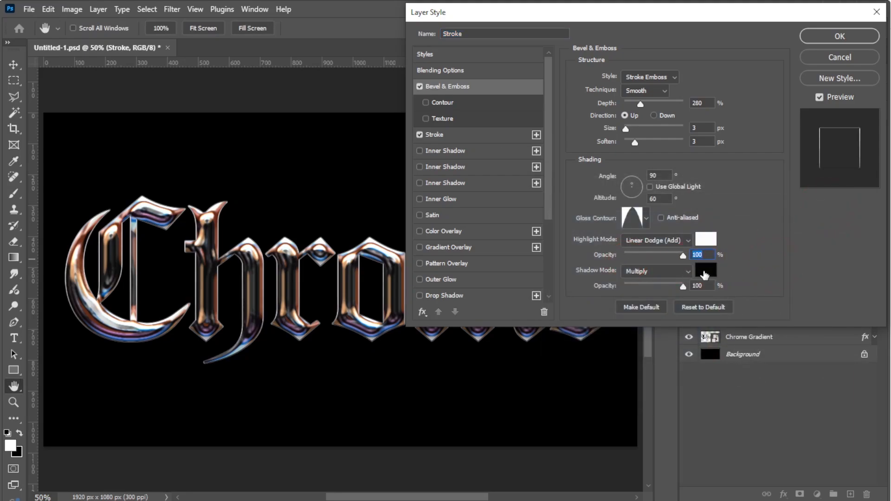
{"action": "left_click", "coordinate": [703, 286]}
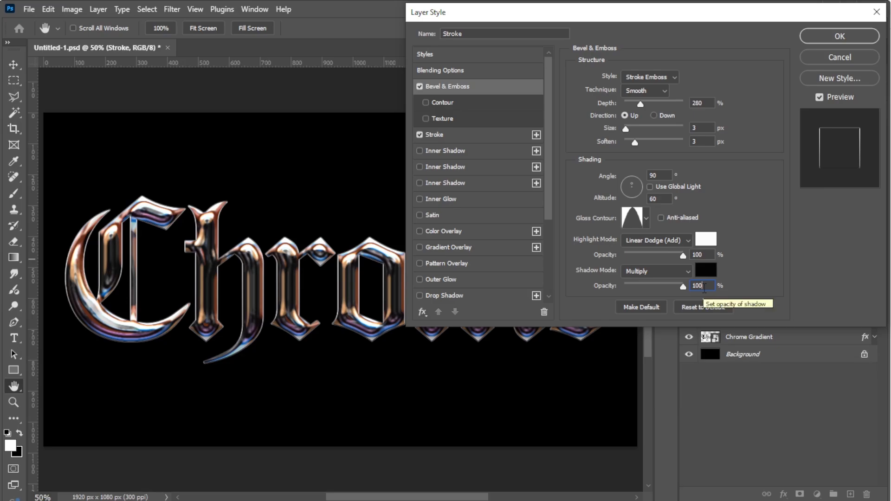
{"action": "left_click", "coordinate": [831, 36]}
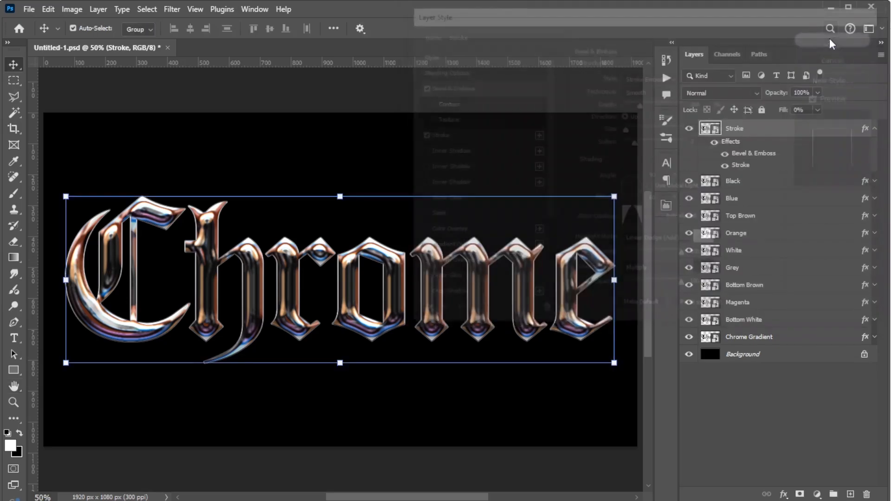
- Collapse the Stroke layer's effects, group all layers from Stroke to Chrome Gradient and name the group Iridescent
{"action": "left_click", "coordinate": [874, 129]}
{"action": "left_click", "coordinate": [822, 302], "text": "shift"}
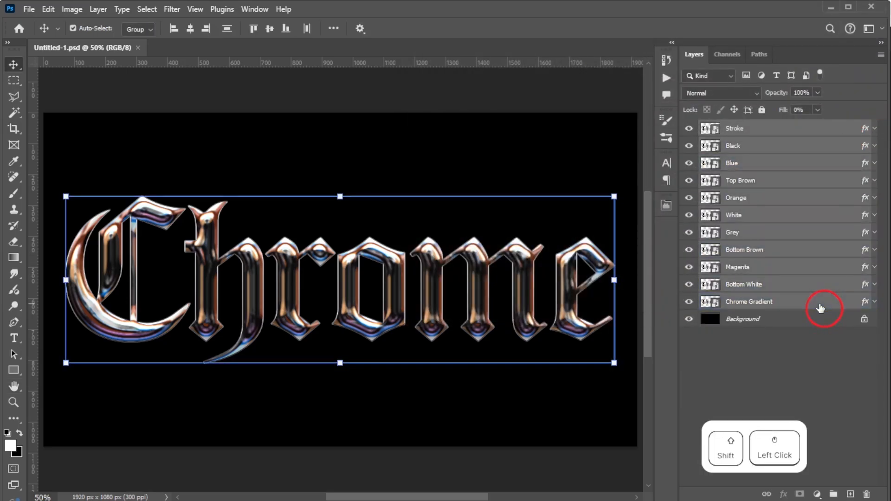
{"action": "left_click", "coordinate": [834, 494]}
{"action": "double_click", "coordinate": [735, 127]}
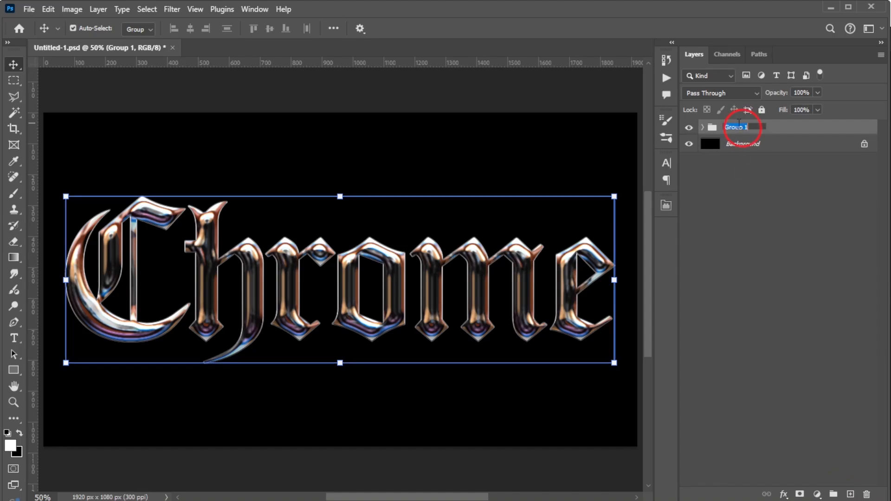
{"action": "type", "text": "Iridescent"}
{"action": "key", "text": "Return"}
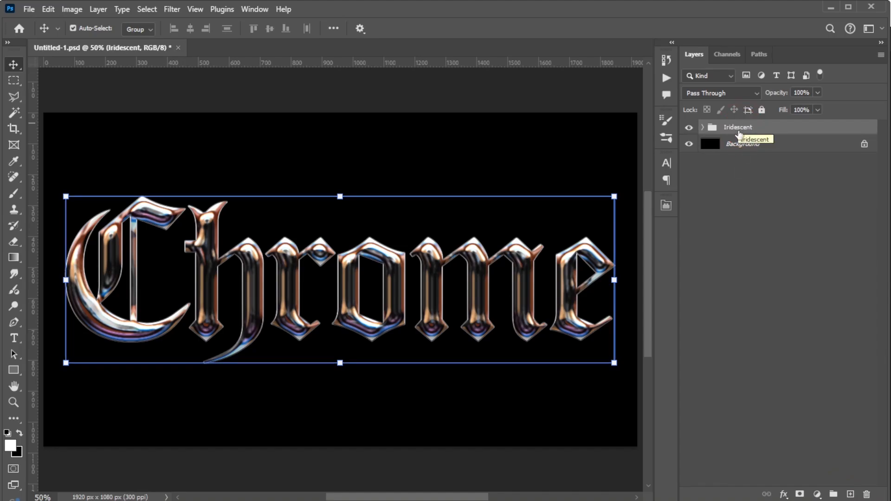
- Add a Satin effect to the Iridescent group using Vivid Light blending with a light grey colour
{"action": "left_click", "coordinate": [784, 494]}
{"action": "left_click", "coordinate": [797, 437]}
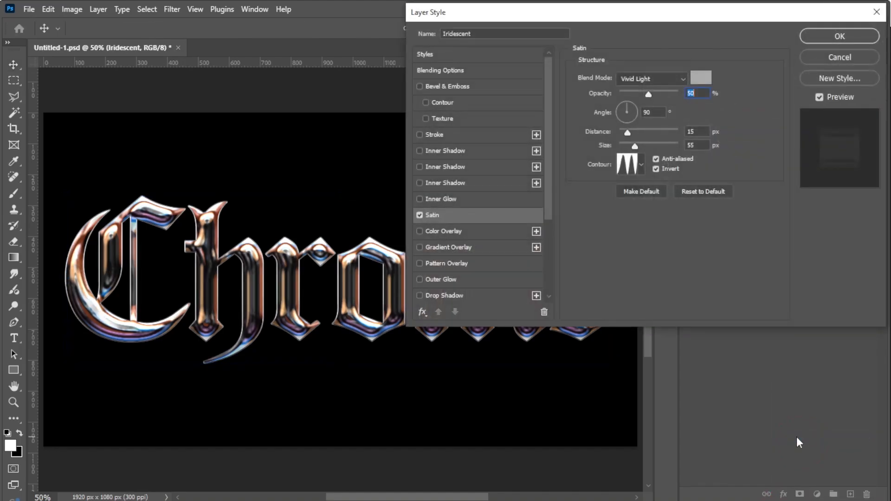
{"action": "left_click", "coordinate": [701, 78]}
{"action": "left_click_drag", "start_coordinate": [772, 408], "coordinate": [711, 403]}
{"action": "left_click", "coordinate": [805, 209]}
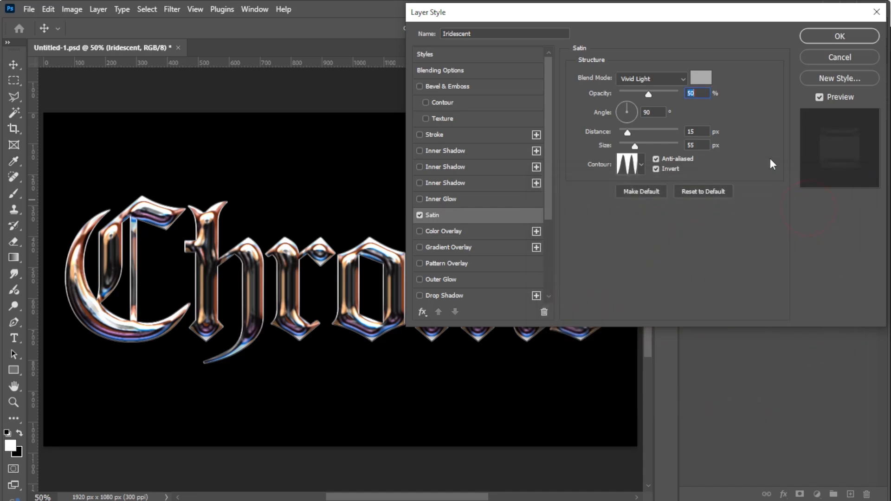
- Use Satin opacity 50%, angle 90°, distance 15 px, size 55 px and the inverted Ring - Double contour, apply it and collapse the group's effects
{"action": "left_click", "coordinate": [694, 95]}
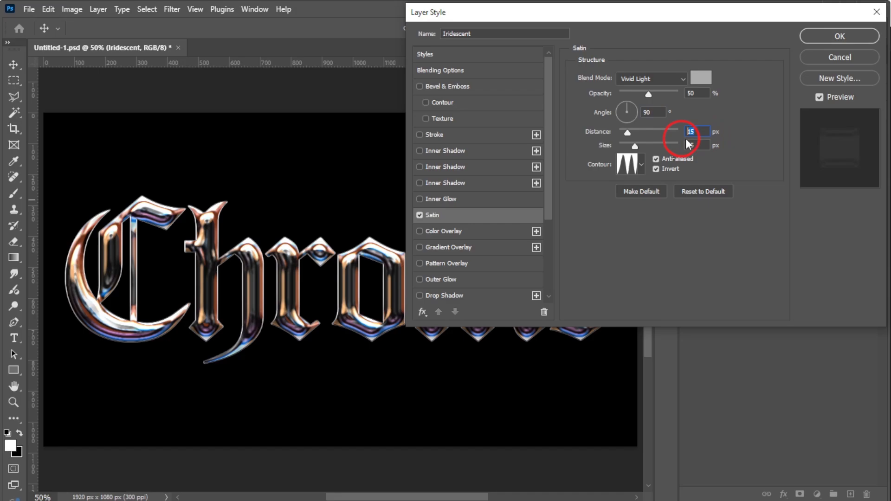
{"action": "double_click", "coordinate": [698, 146]}
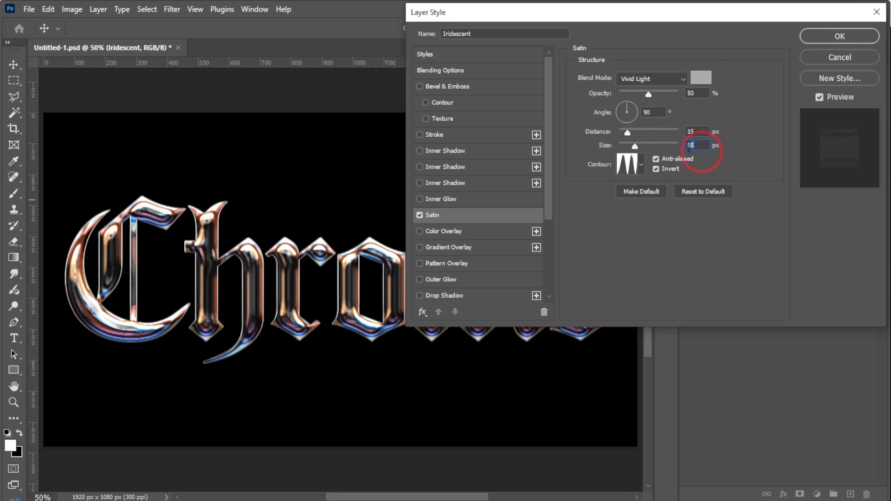
{"action": "left_click", "coordinate": [642, 164]}
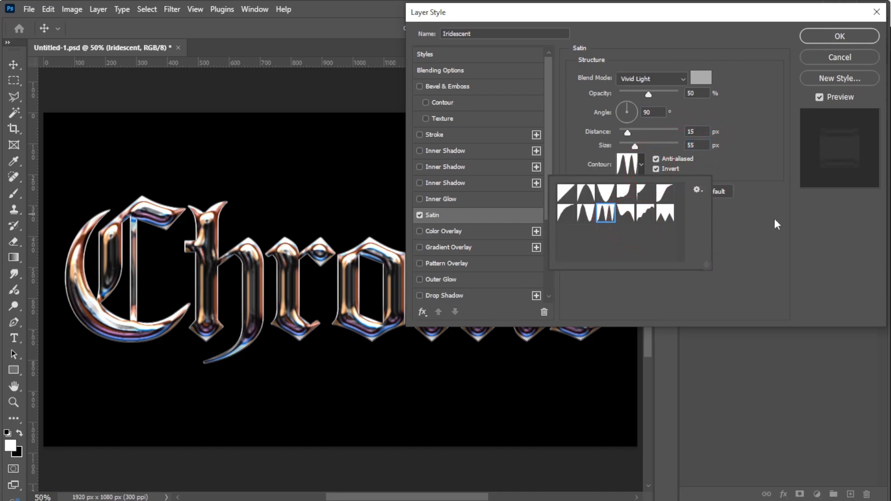
{"action": "left_click", "coordinate": [751, 219]}
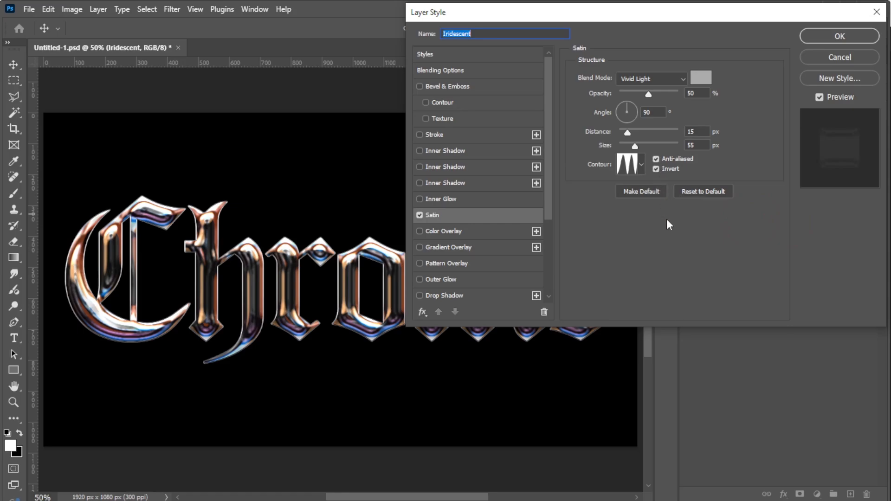
{"action": "left_click", "coordinate": [830, 36]}
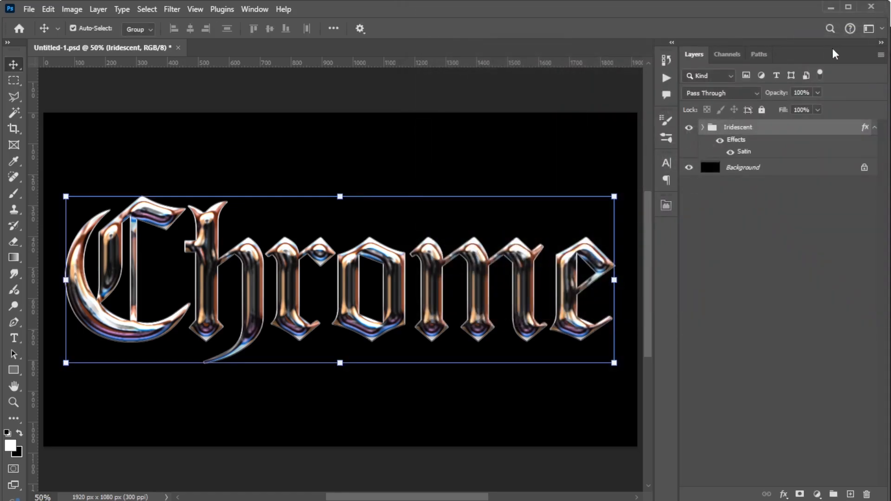
{"action": "left_click", "coordinate": [874, 127]}
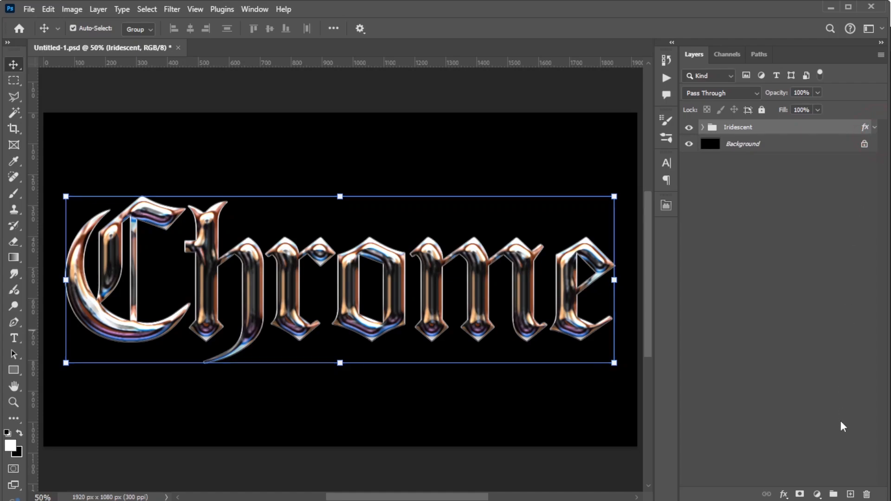
- Create a new layer named Flares above the Iridescent group and activate the Brush tool
{"action": "left_click", "coordinate": [850, 494]}
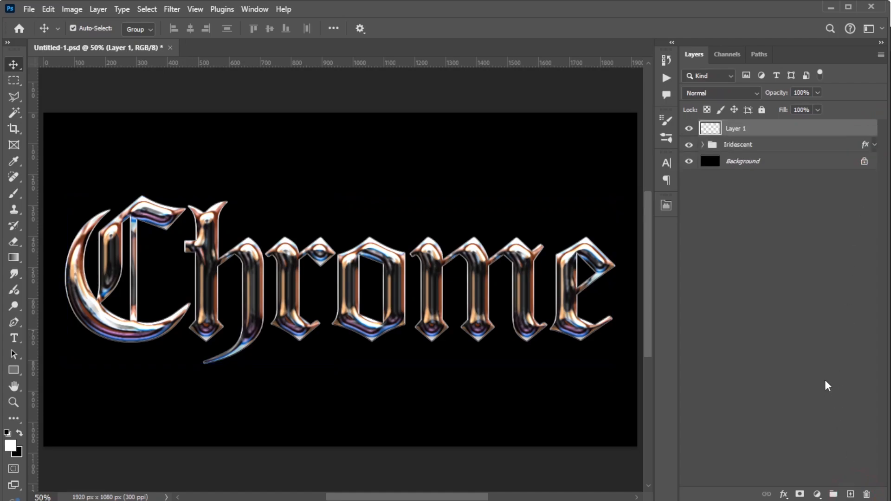
{"action": "double_click", "coordinate": [732, 129]}
{"action": "type", "text": "F"}
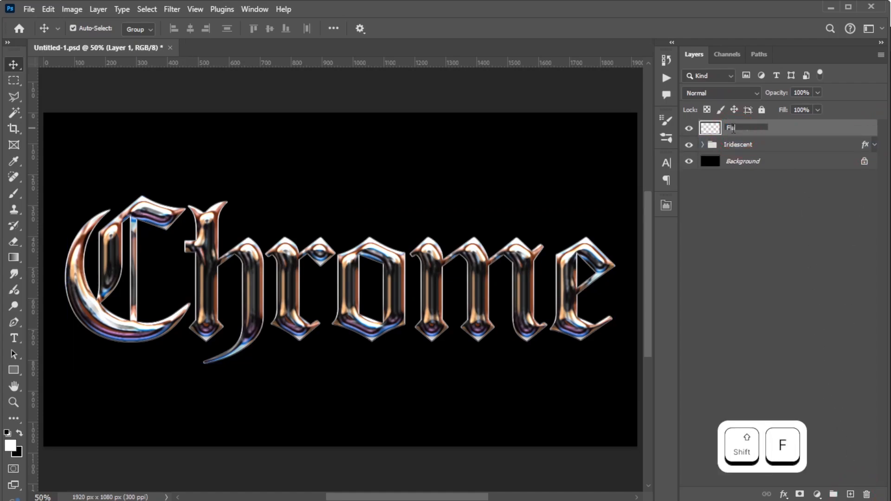
{"action": "type", "text": "lares"}
{"action": "key", "text": "Return"}
{"action": "key", "text": "b"}
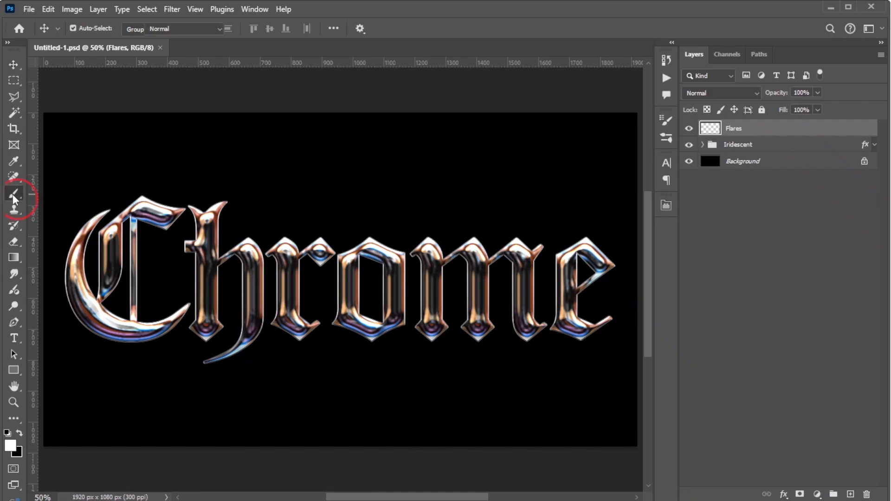
- Choose the 100 px star-shaped flare brush from the recent brushes
{"action": "left_click", "coordinate": [92, 29]}
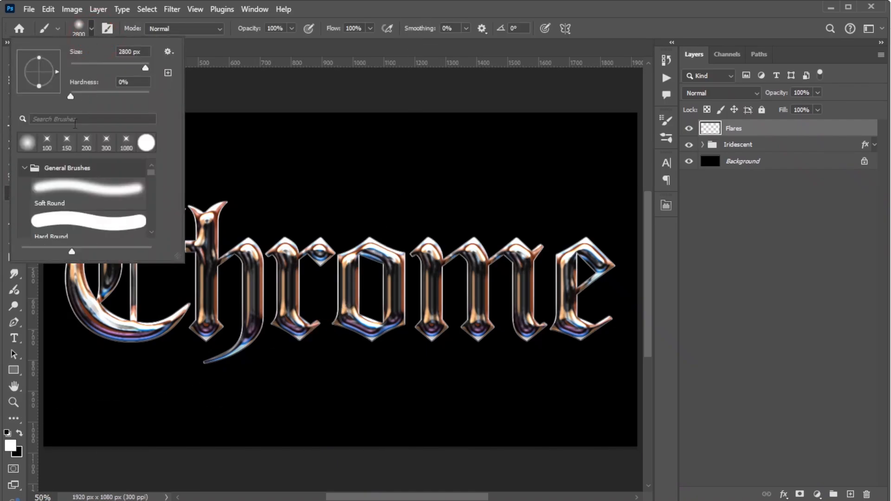
{"action": "left_click", "coordinate": [47, 141]}
{"action": "left_click", "coordinate": [360, 11]}
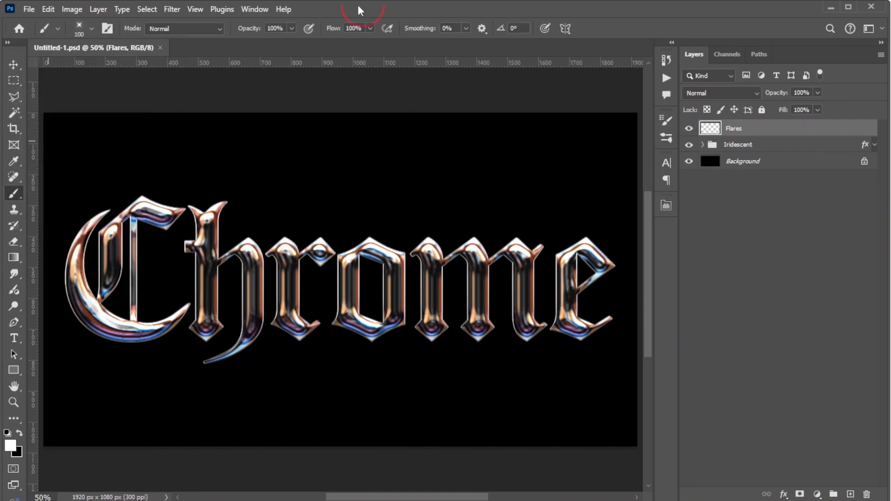
- Enlarge the flare brush to 400 px and reduce it back to 100 px
{"action": "key", "text": "bracketright"}
{"action": "key", "text": "bracketright"}
{"action": "key", "text": "bracketright"}
{"action": "key", "text": "bracketright"}
{"action": "key", "text": "bracketright"}
{"action": "key", "text": "bracketright"}
{"action": "key", "text": "bracketright"}
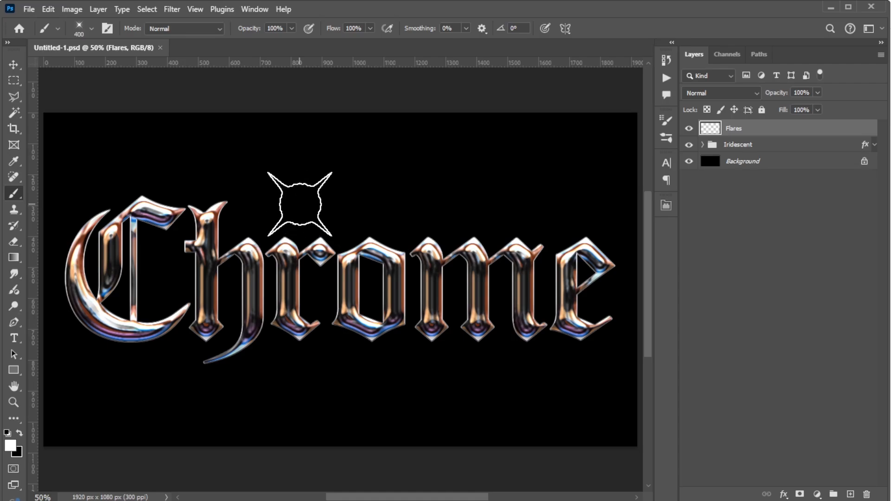
{"action": "key", "text": "bracketleft"}
{"action": "key", "text": "bracketleft"}
{"action": "key", "text": "bracketleft"}
{"action": "key", "text": "bracketleft"}
{"action": "key", "text": "bracketleft"}
{"action": "key", "text": "bracketleft"}
{"action": "key", "text": "bracketleft"}
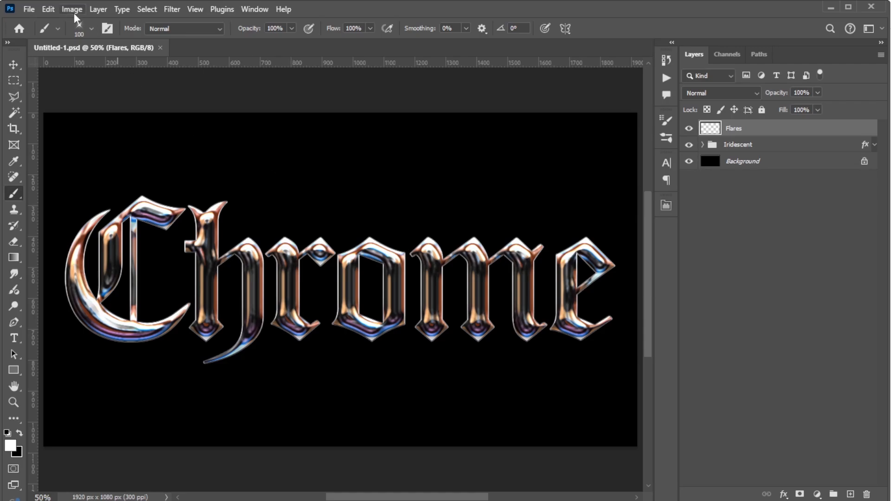
- Stamp single white flares on the Flares layer along the upper tips of the letters C, h, r, o and m
{"action": "left_click", "coordinate": [142, 201]}
{"action": "left_click", "coordinate": [249, 242]}
{"action": "left_click", "coordinate": [286, 240]}
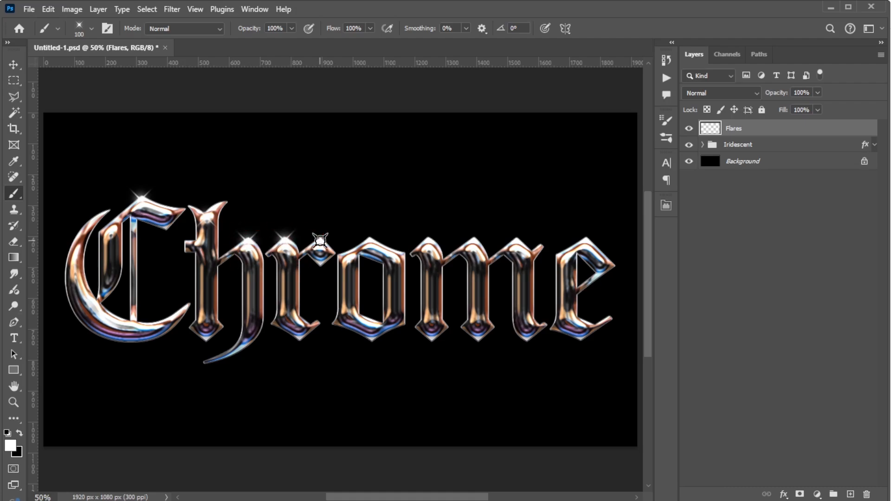
{"action": "left_click", "coordinate": [321, 240]}
{"action": "left_click", "coordinate": [371, 239]}
{"action": "left_click", "coordinate": [428, 239]}
{"action": "left_click", "coordinate": [474, 239]}
{"action": "left_click", "coordinate": [524, 241]}
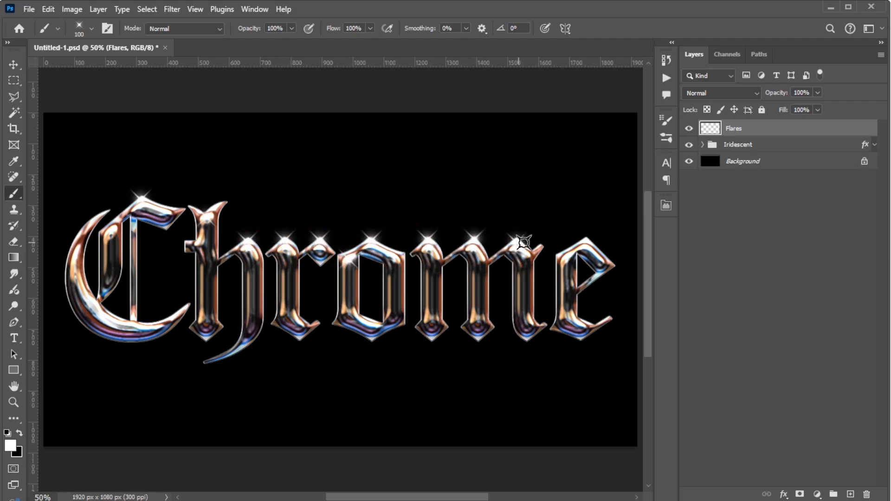
- Stamp flares on the top of e, the lower curves of e, o, r and C, C's upper tip and h's crossbar, and set the layer opacity to 75%
{"action": "left_click", "coordinate": [586, 240]}
{"action": "left_click", "coordinate": [576, 317]}
{"action": "left_click", "coordinate": [361, 317]}
{"action": "left_click", "coordinate": [298, 322]}
{"action": "left_click", "coordinate": [134, 322]}
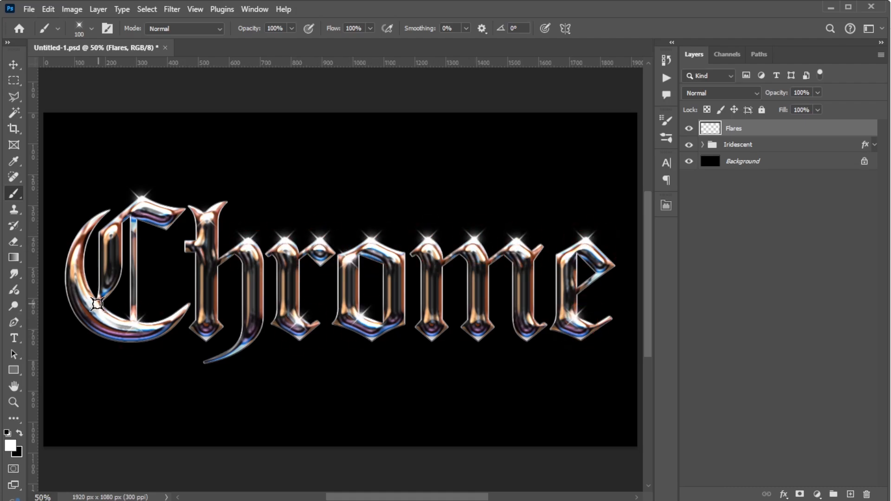
{"action": "left_click", "coordinate": [97, 304]}
{"action": "left_click", "coordinate": [106, 211]}
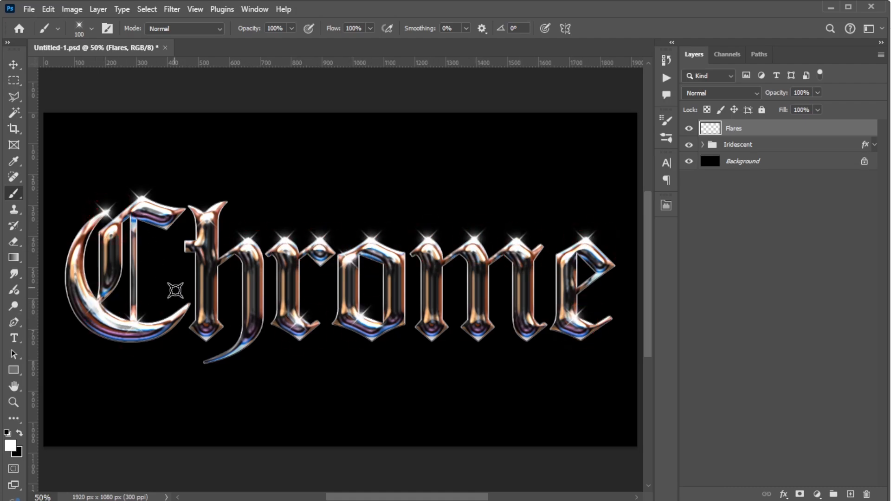
{"action": "left_click", "coordinate": [197, 242]}
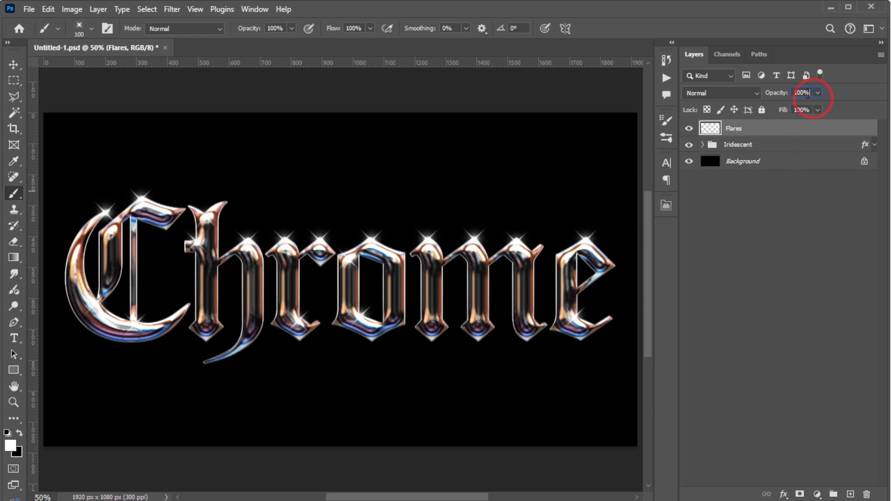
{"action": "type", "text": "75"}
{"action": "key", "text": "Return"}
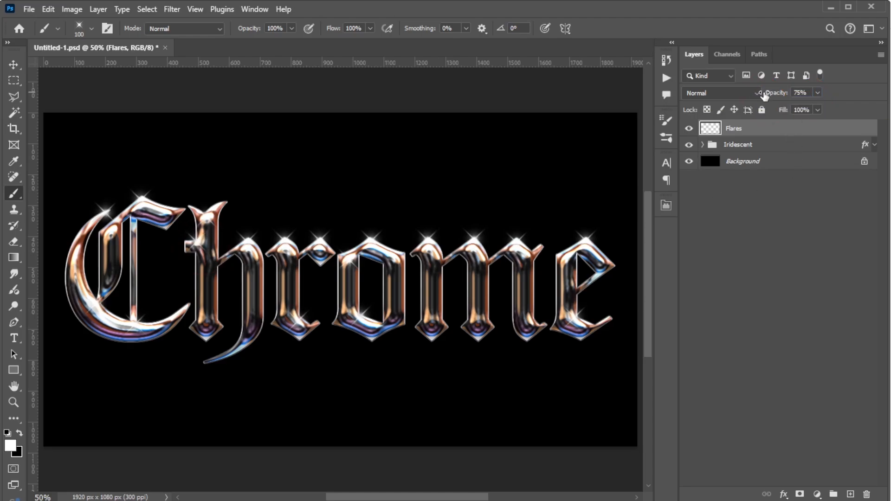
- Duplicate the Stroke layer out of the Iridescent group to above Flares, and name the copy PLACEHOLDER
{"action": "left_click", "coordinate": [703, 144], "text": "alt"}
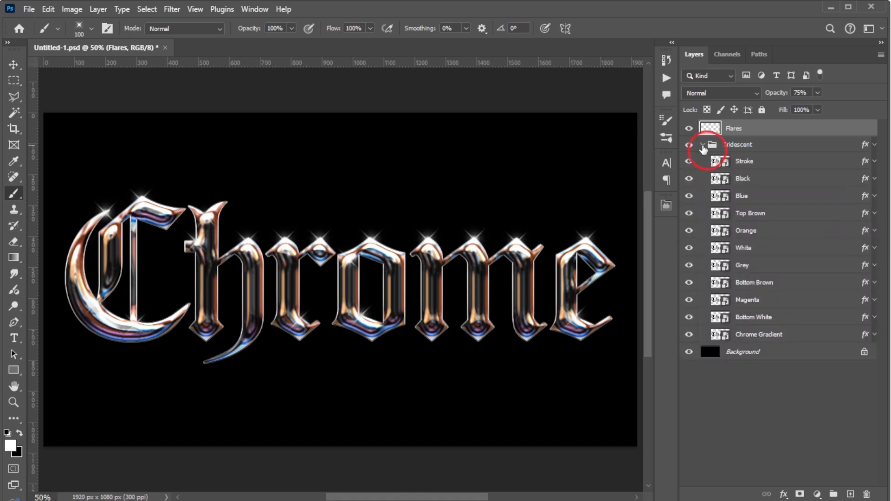
{"action": "left_click_drag", "start_coordinate": [755, 165], "coordinate": [761, 128]}
{"action": "left_click", "coordinate": [702, 161]}
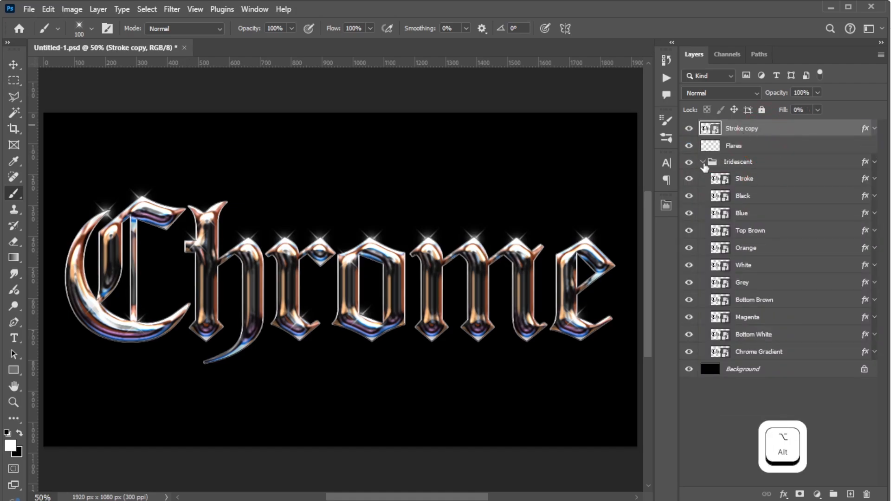
{"action": "double_click", "coordinate": [747, 129]}
{"action": "type", "text": "PLACEHOLDER"}
{"action": "key", "text": "Return"}
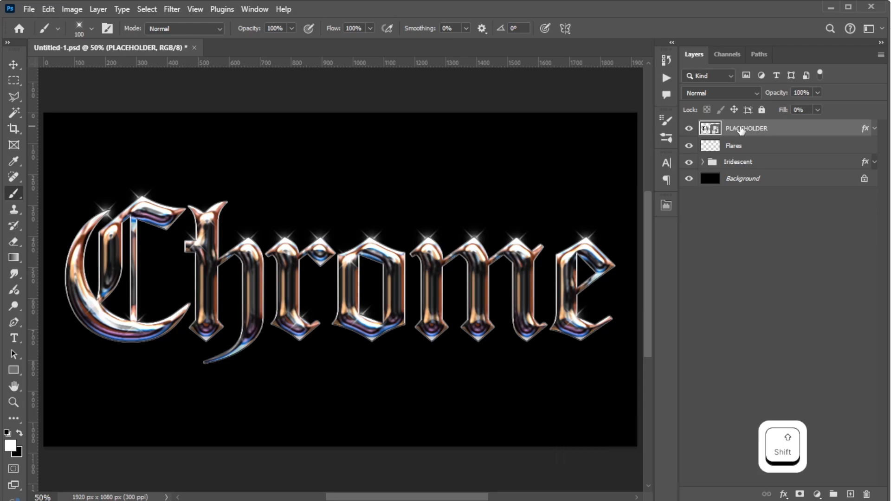
- Remove all layer effects from the PLACEHOLDER layer and set its opacity to 0%
{"action": "left_click", "coordinate": [874, 131]}
{"action": "mouse_move", "coordinate": [731, 141]}
{"action": "left_mouse_down"}
{"action": "mouse_move", "coordinate": [815, 179]}
{"action": "mouse_move", "coordinate": [866, 492]}
{"action": "left_mouse_up"}
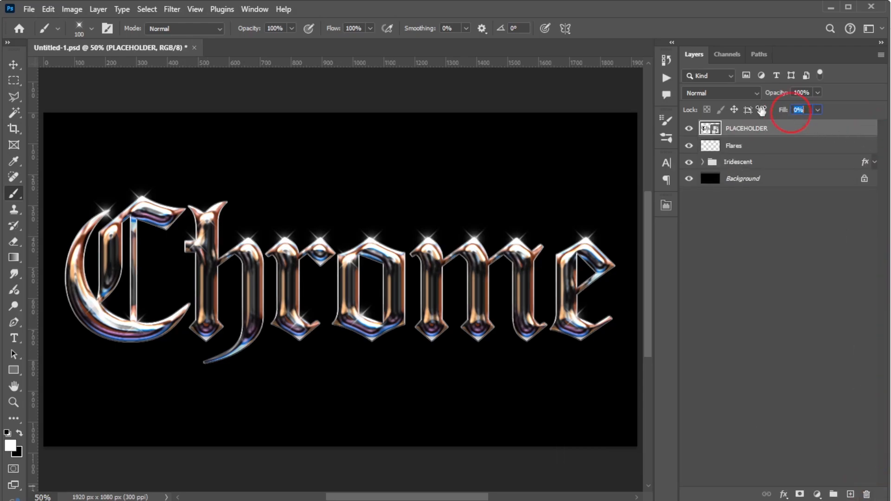
{"action": "left_click_drag", "start_coordinate": [790, 91], "coordinate": [768, 96]}
- Replace the word inside the PLACEHOLDER smart object with "Text", and save and close its document
{"action": "double_click", "coordinate": [714, 132]}
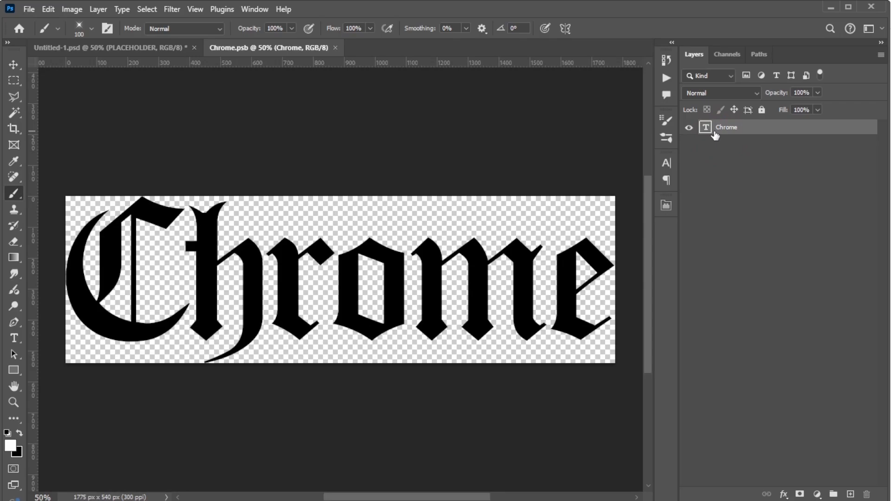
{"action": "double_click", "coordinate": [706, 128]}
{"action": "type", "text": "Te"}
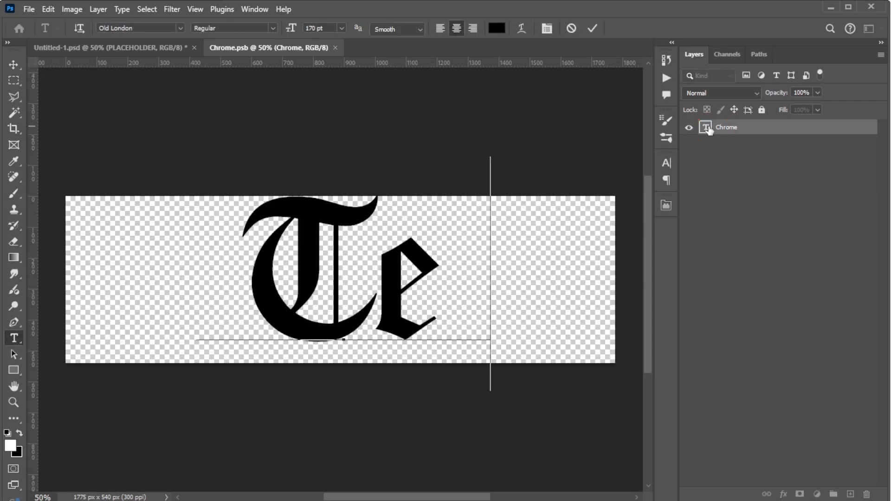
{"action": "type", "text": "xt"}
{"action": "left_click", "coordinate": [592, 28]}
{"action": "key", "text": "b"}
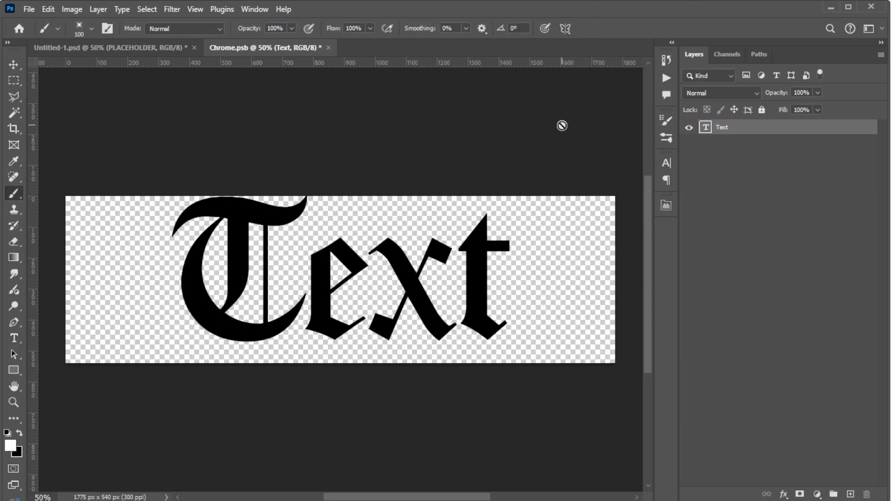
{"action": "key", "text": "ctrl+s"}
{"action": "left_click", "coordinate": [323, 47]}
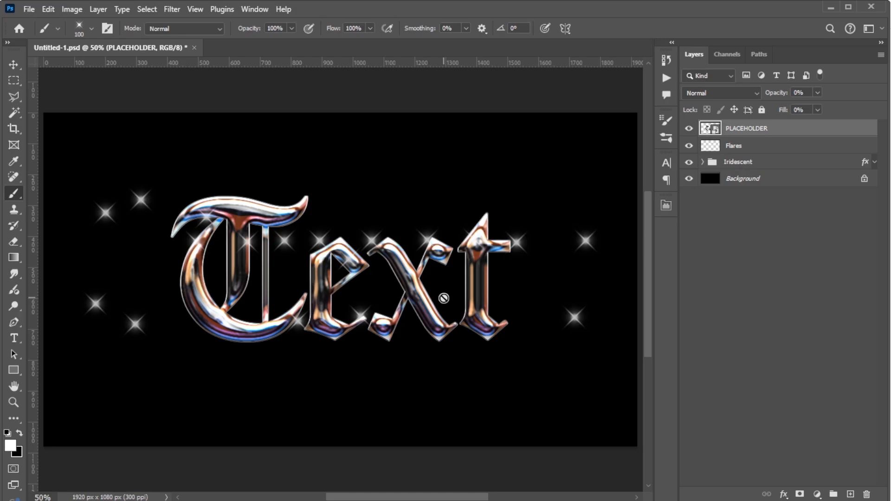
- Hide the Flares layer, show it again and select it
{"action": "left_click", "coordinate": [689, 145]}
{"action": "left_click", "coordinate": [689, 145]}
{"action": "left_click", "coordinate": [736, 148]}
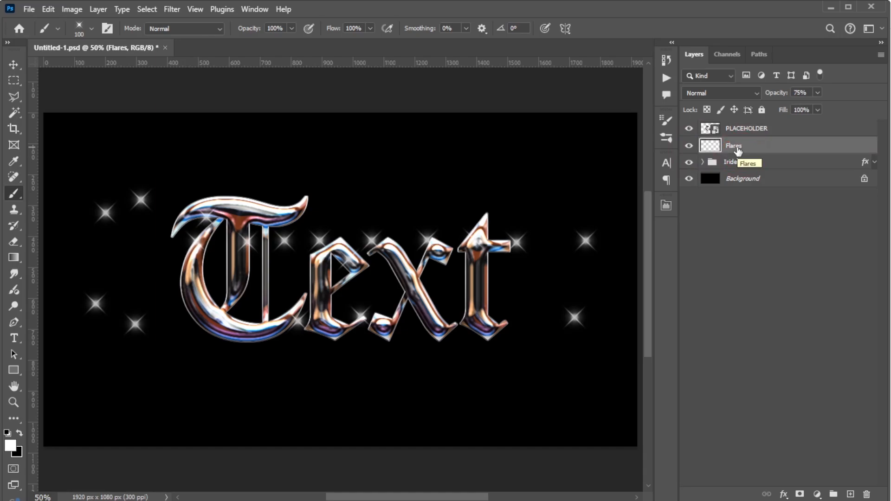
- Undo the last visibility changes of the Flares layer
{"action": "key", "text": "ctrl+z"}
{"action": "key", "text": "ctrl+z"}
{"action": "key", "text": "ctrl+z"}
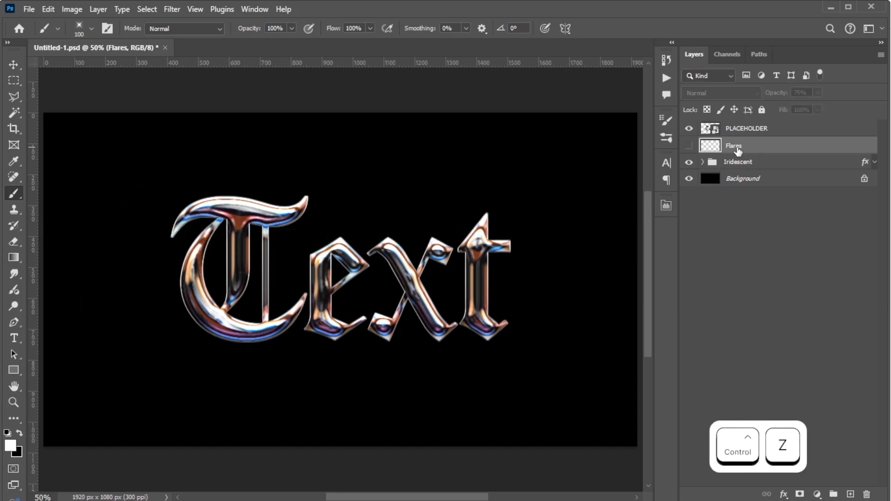